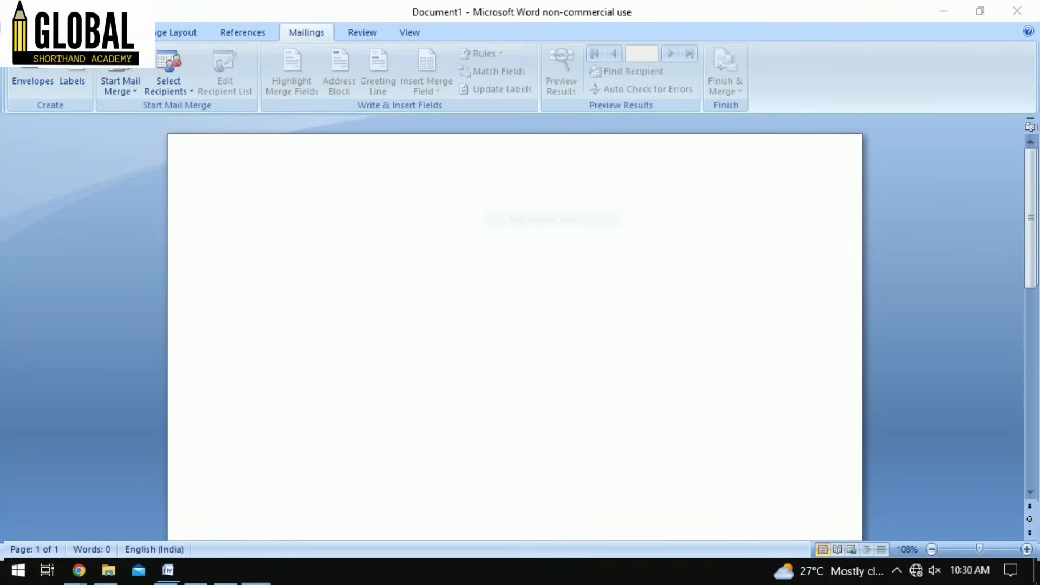
# - Start a new envelope and enter the recipient's postal address as the delivery address, with "To." on its own line above it
pyautogui.click(29, 80)
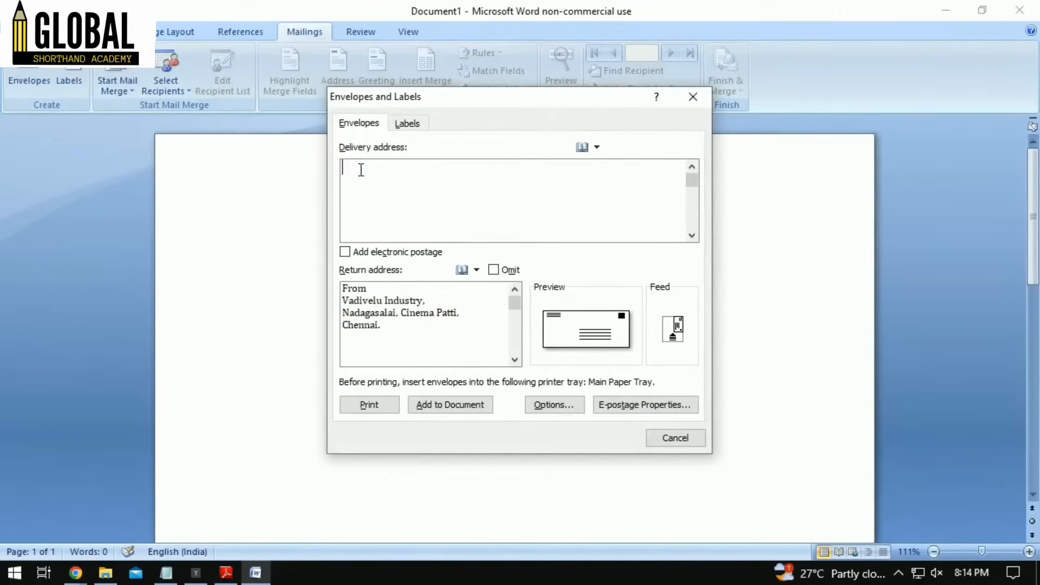
pyautogui.write('No.4, Vivekanandhar Theru, Dubai Kurukku Sandhu, Dubai.')
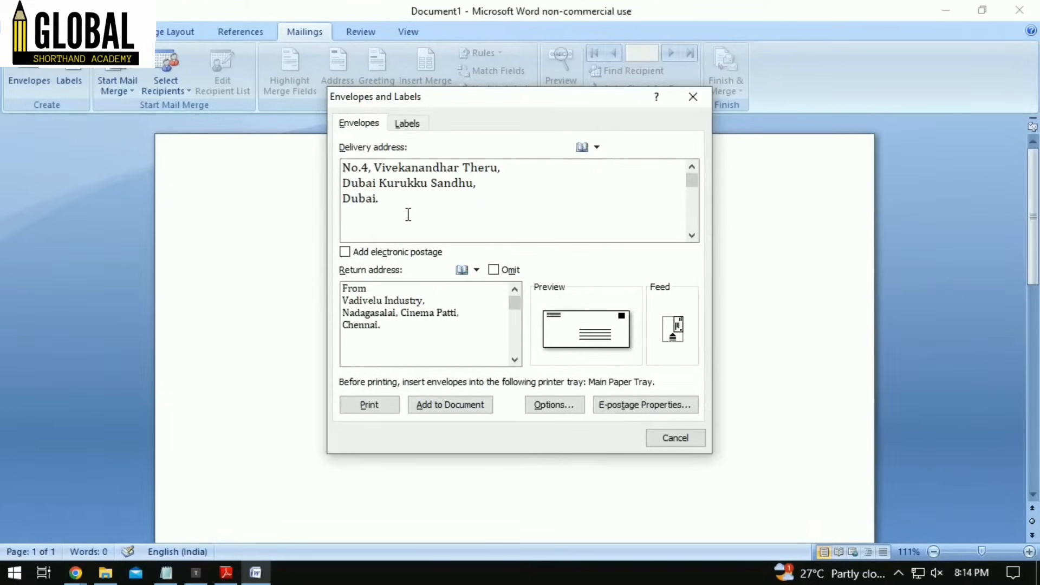
pyautogui.click(347, 166)
pyautogui.write('To.')
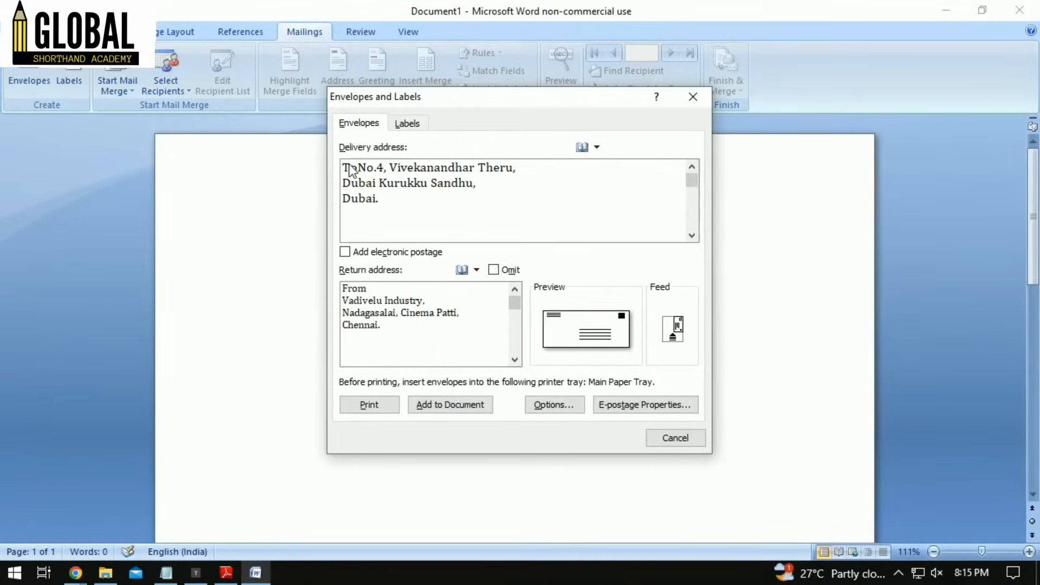
pyautogui.press('Return')
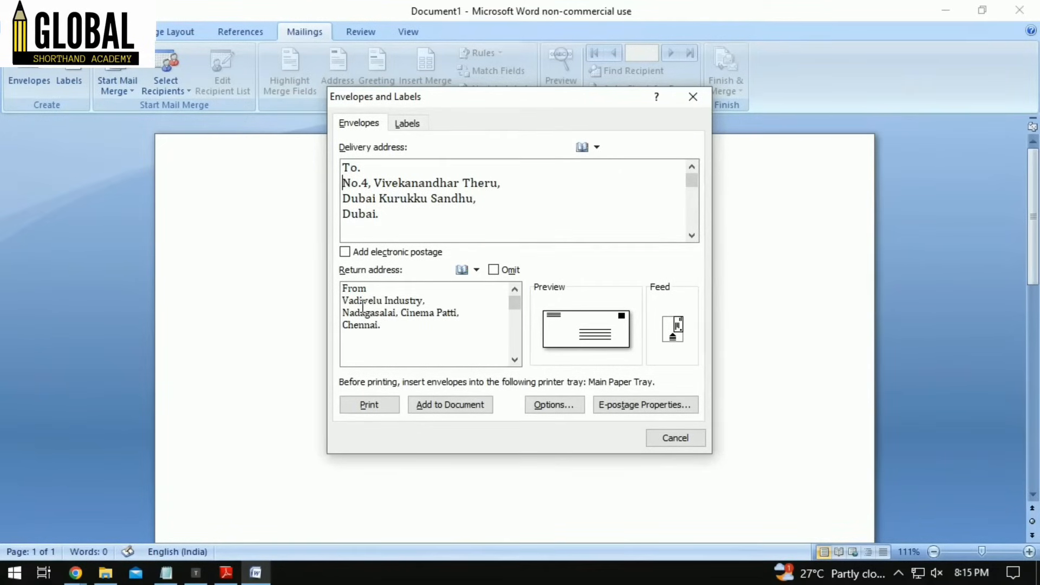
# - Keep the envelope size at Size 10 (4 1/8 x 9 1/2 in) and add the envelope to the document
pyautogui.click(563, 405)
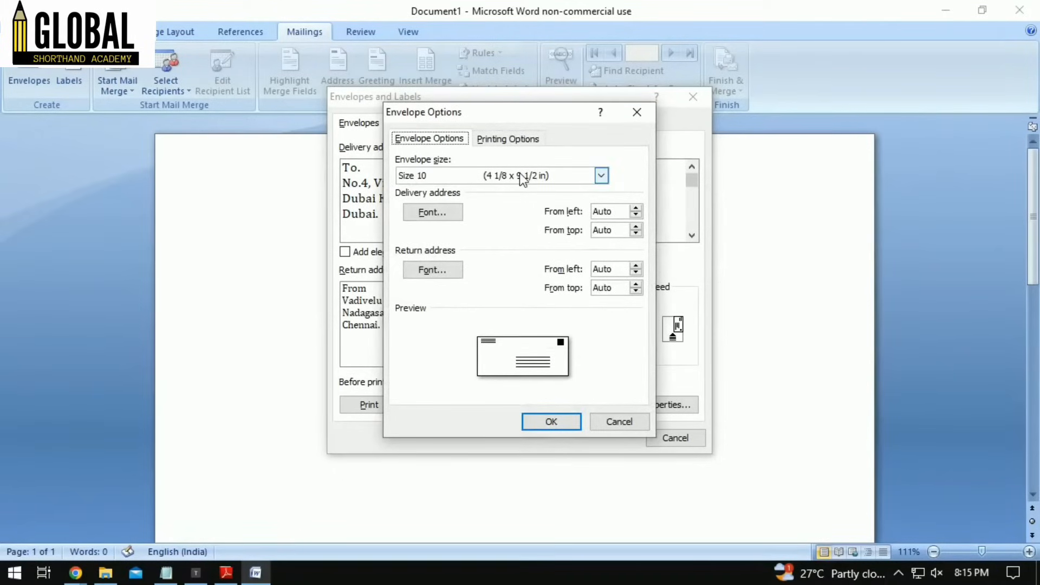
pyautogui.click(601, 176)
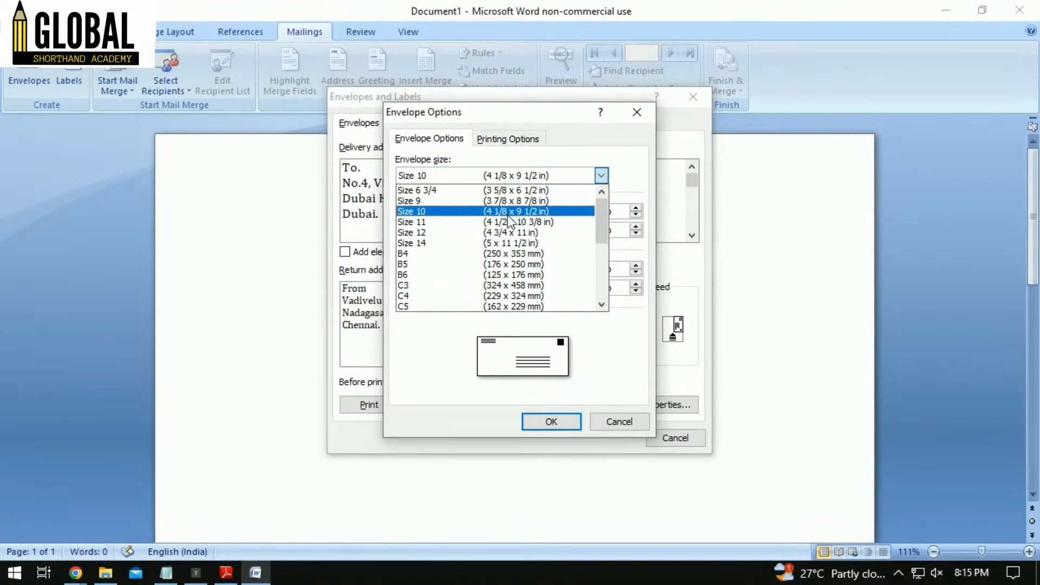
pyautogui.click(587, 321)
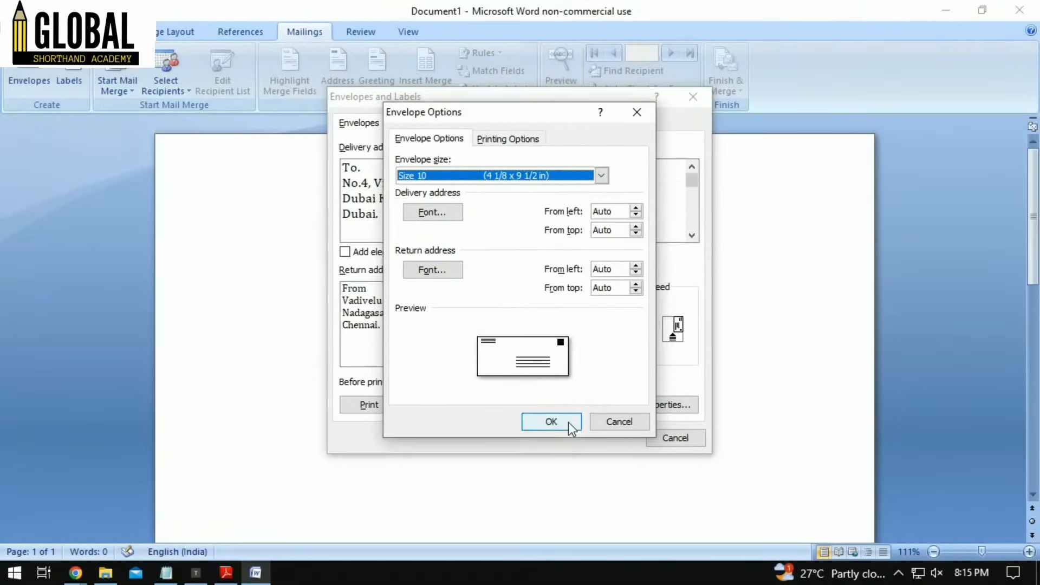
pyautogui.click(552, 422)
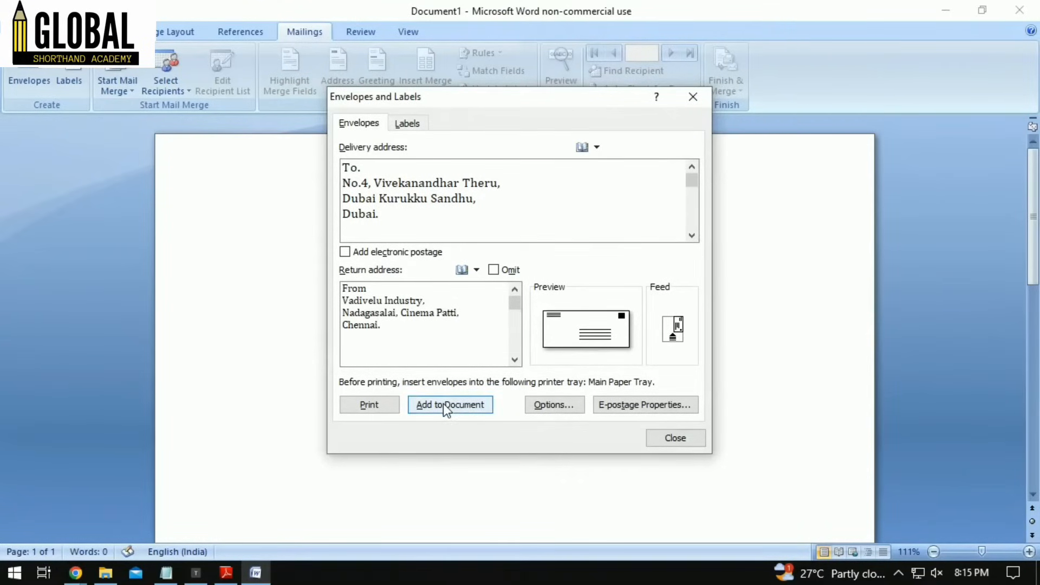
pyautogui.click(420, 409)
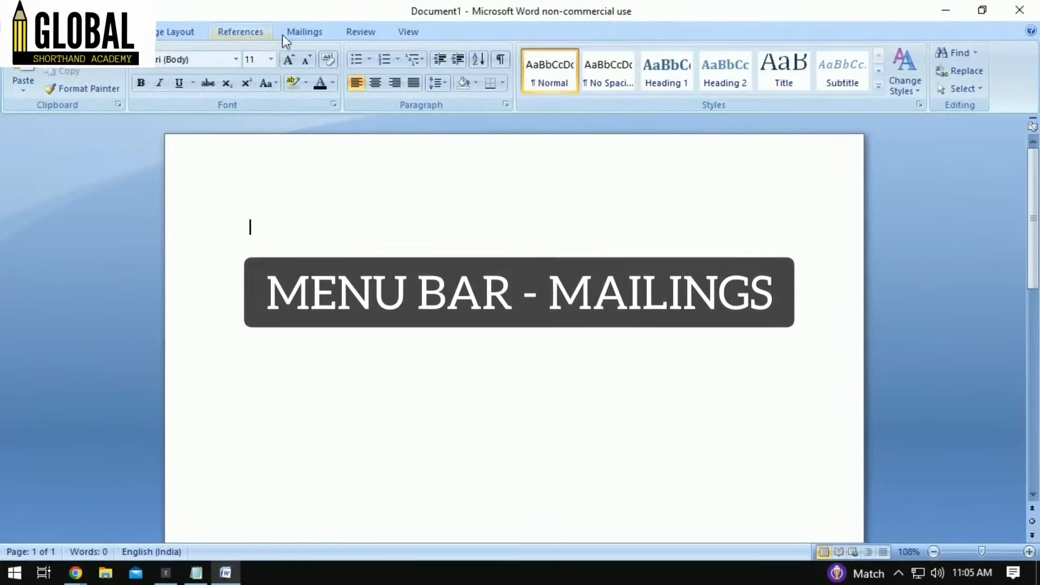
# - Start the Step by Step Mail Merge Wizard for the blank document
pyautogui.click(302, 34)
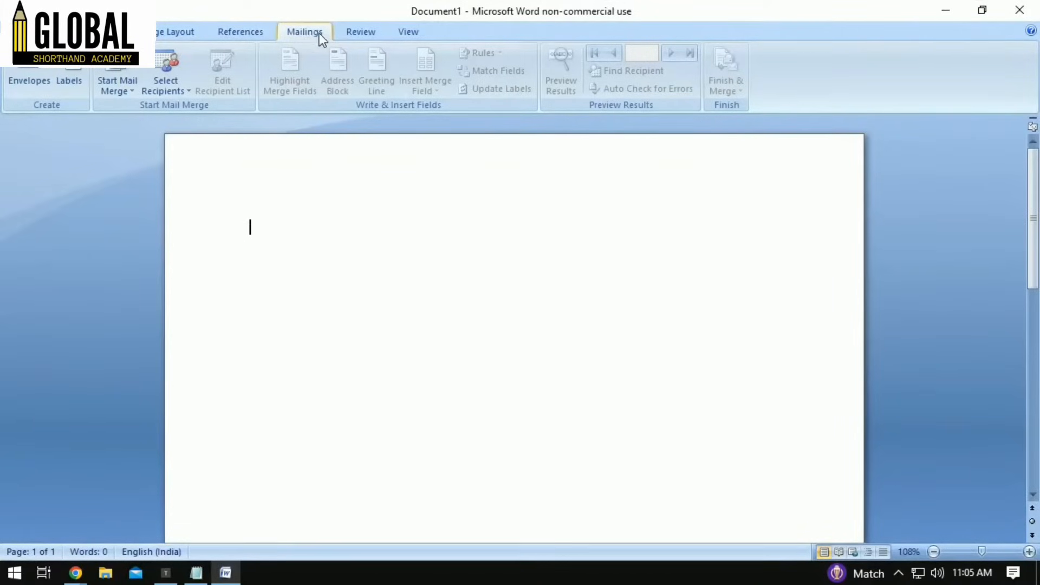
pyautogui.click(126, 94)
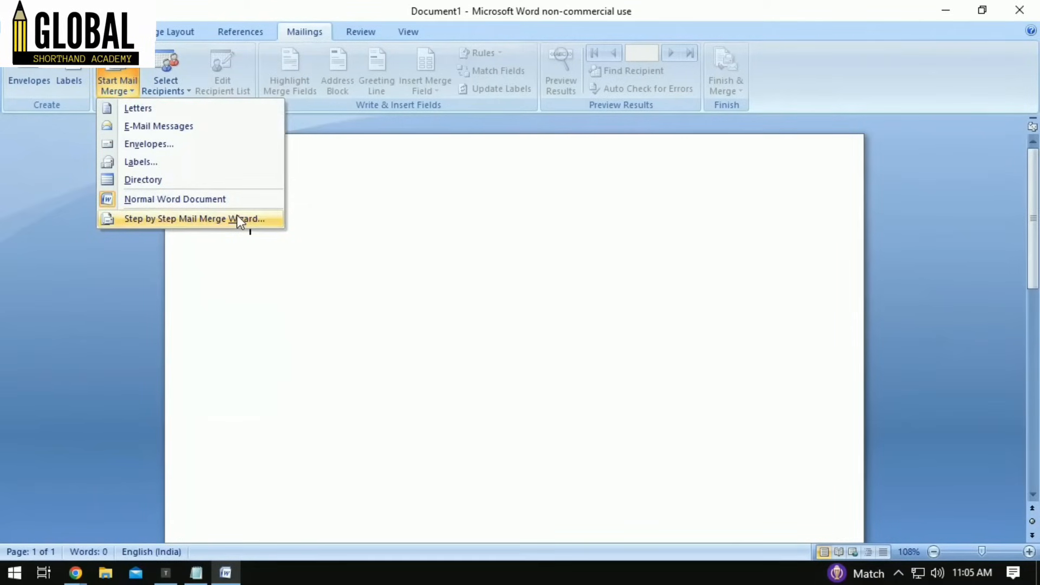
pyautogui.click(178, 214)
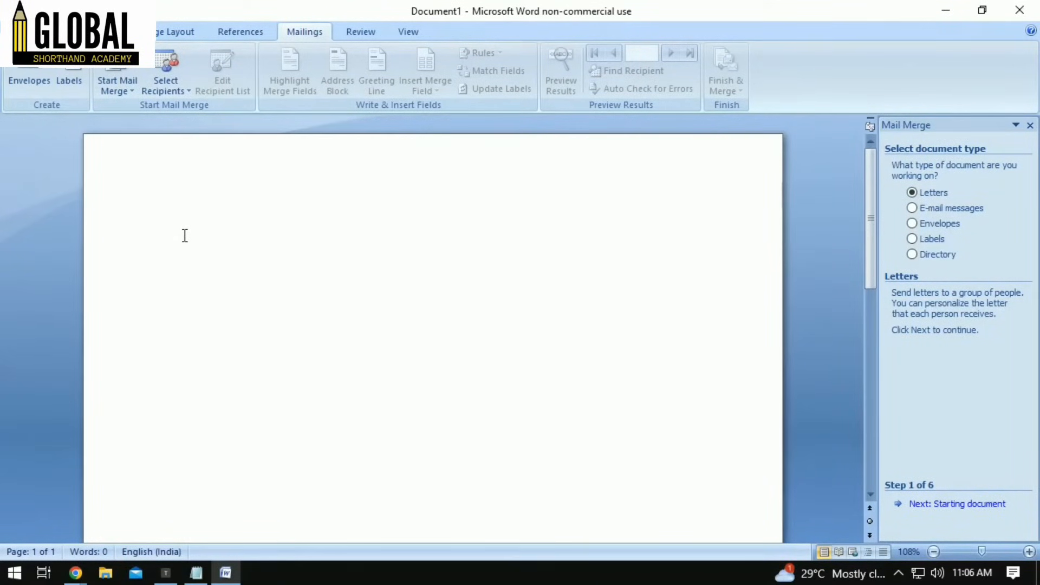
# - Fill the blank document with sample paragraphs using =Rand()
pyautogui.write('=')
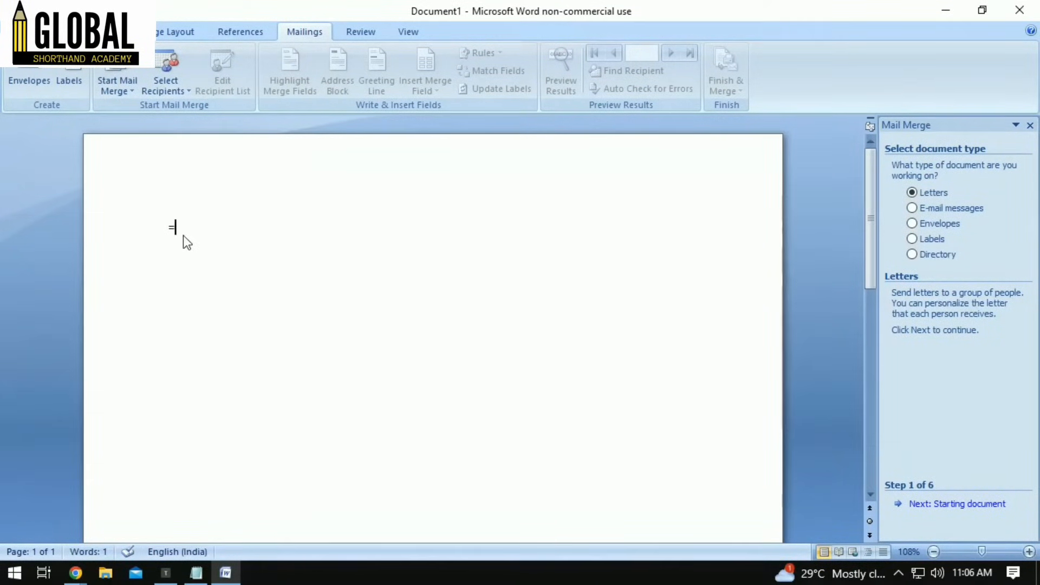
pyautogui.write('Rand')
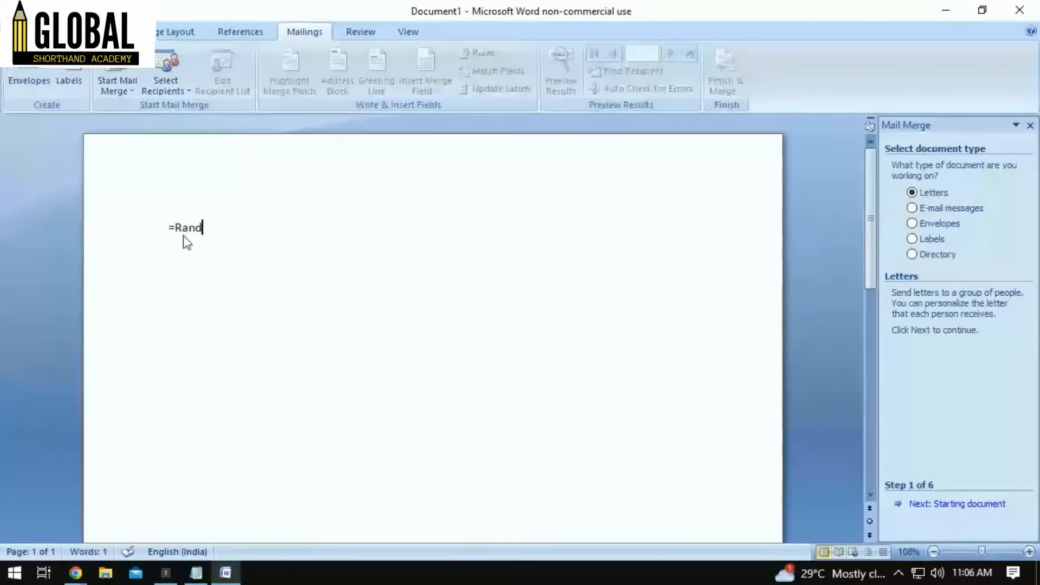
pyautogui.write('()')
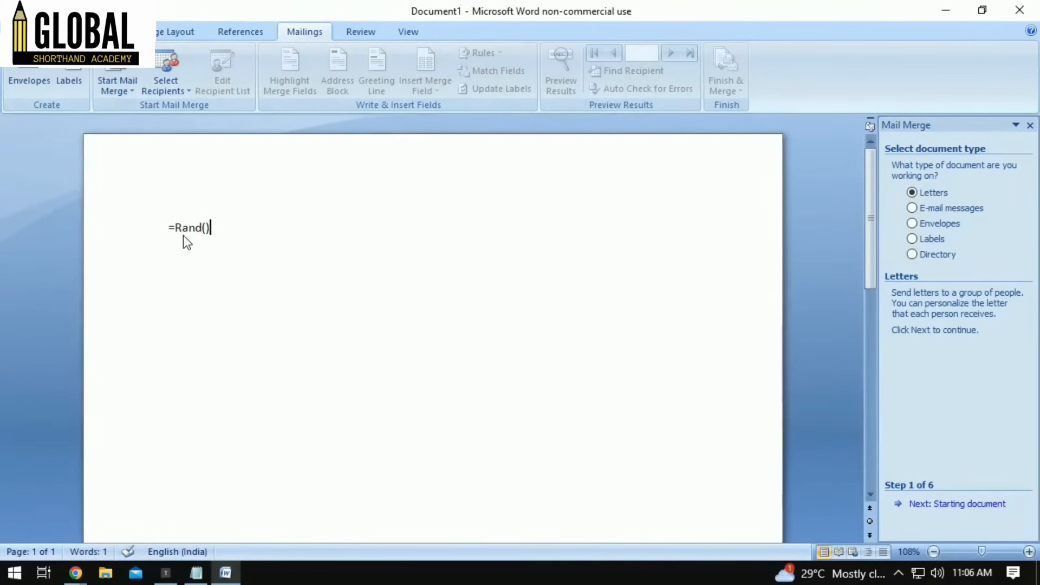
pyautogui.press('Return')
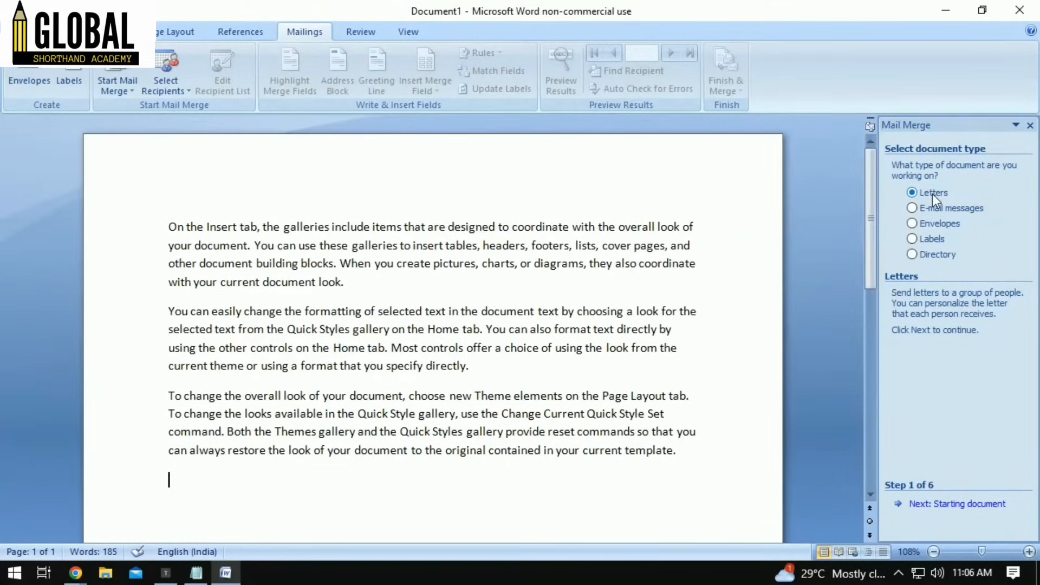
# - Set up the merge as letters based on the current document, and start creating a new typed recipient list
pyautogui.click(950, 511)
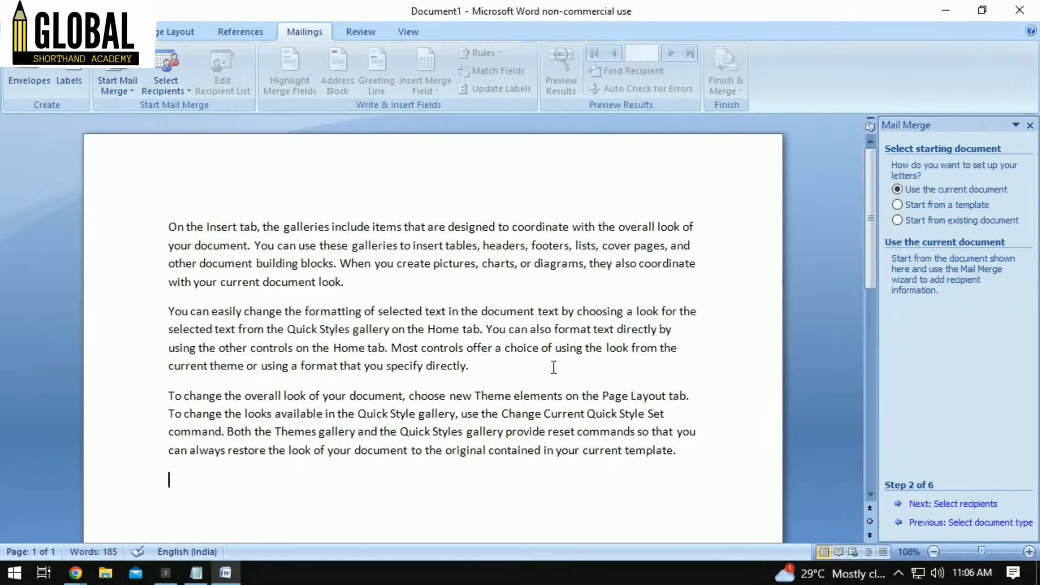
pyautogui.click(978, 504)
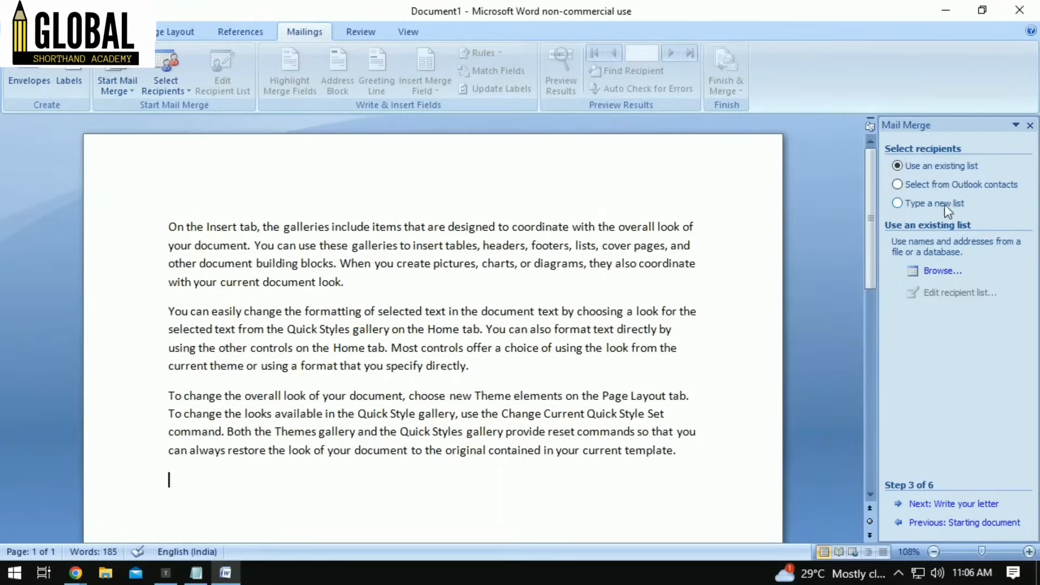
pyautogui.click(903, 203)
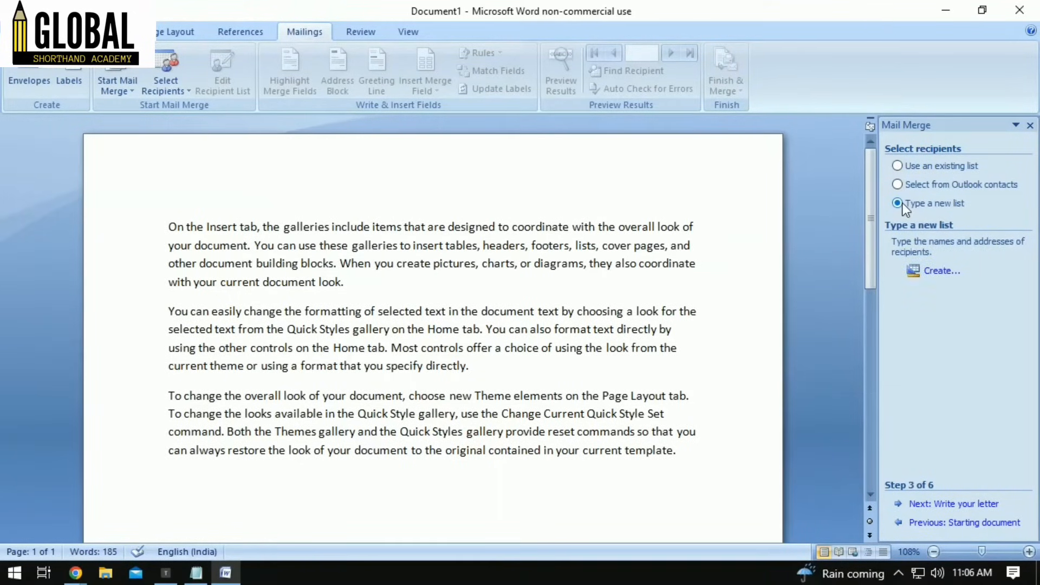
pyautogui.click(944, 272)
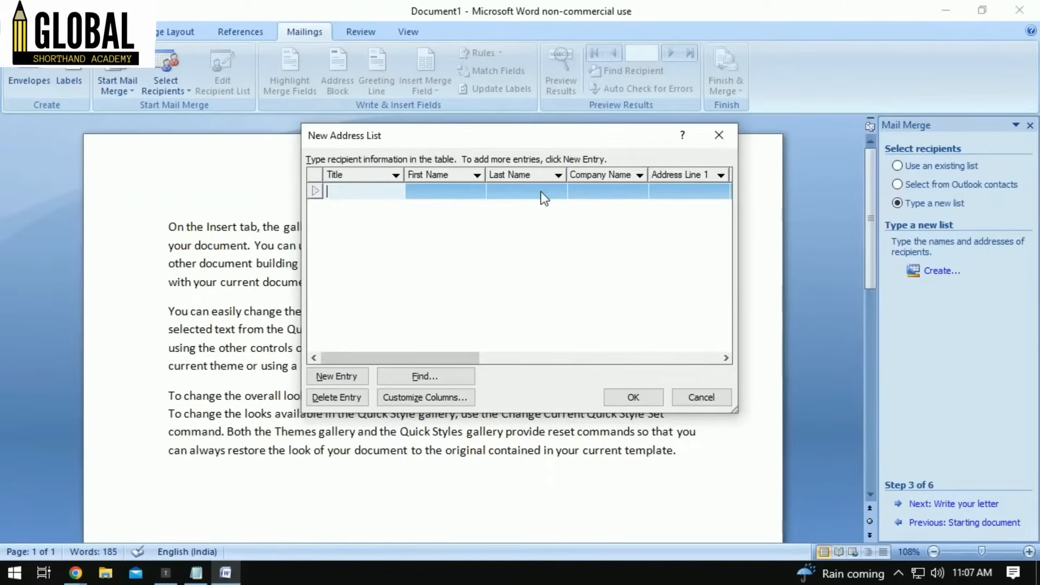
pyautogui.click(586, 187)
pyautogui.click(656, 188)
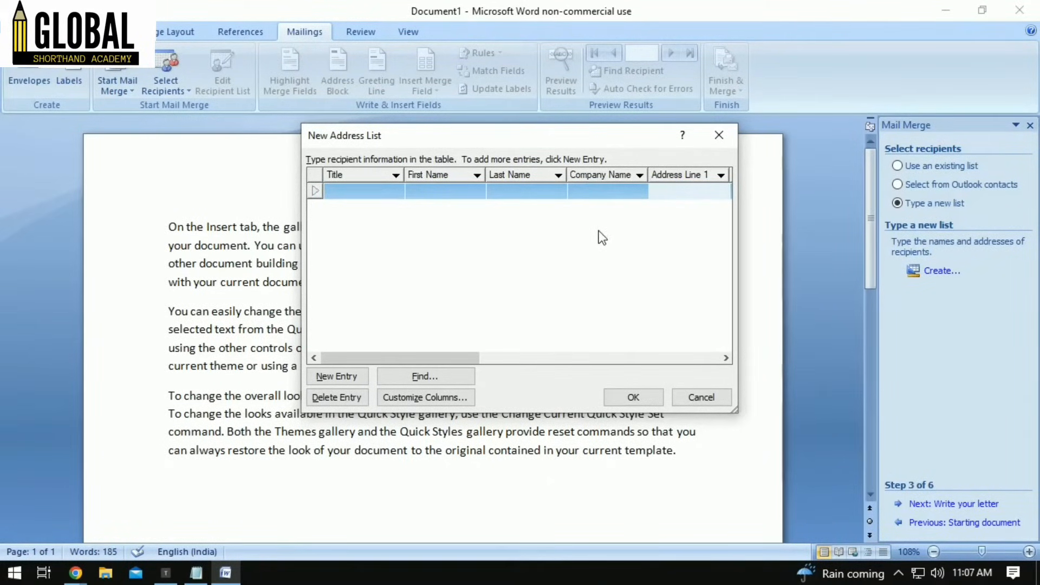
# - Customize the address list columns by deleting the Title and Last Name fields
pyautogui.click(455, 401)
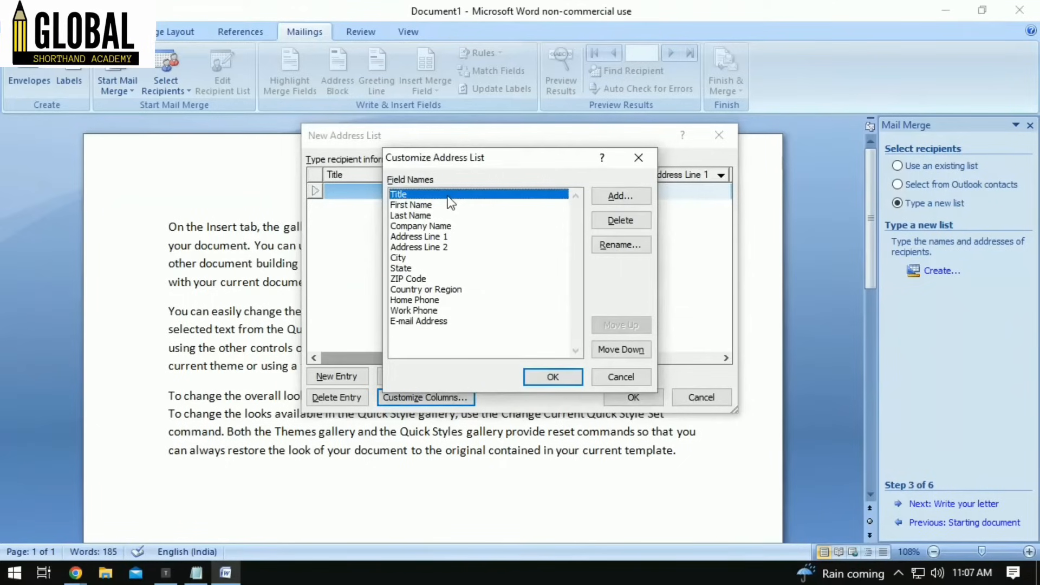
pyautogui.click(635, 222)
pyautogui.click(498, 330)
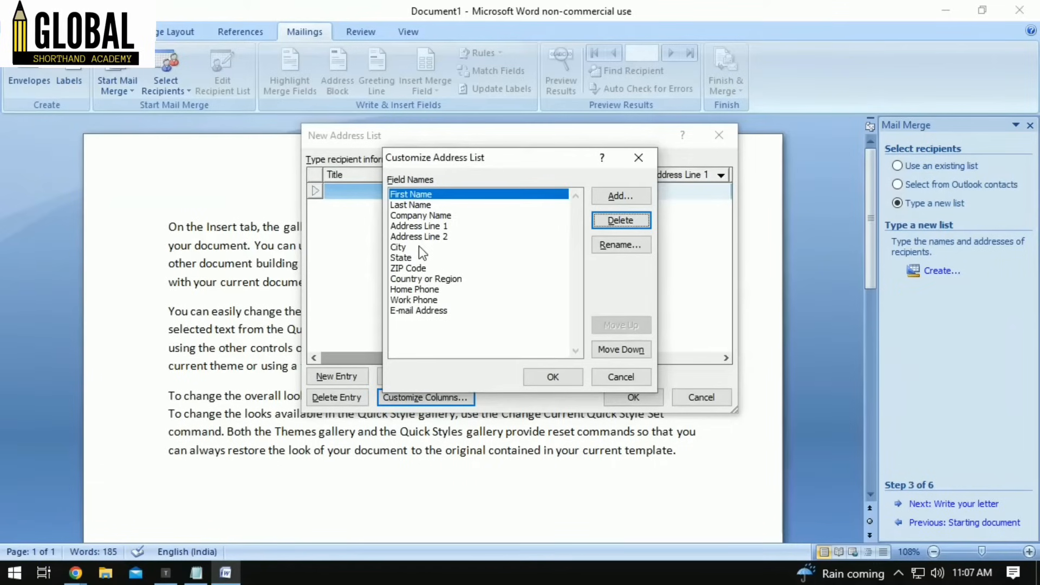
pyautogui.click(425, 207)
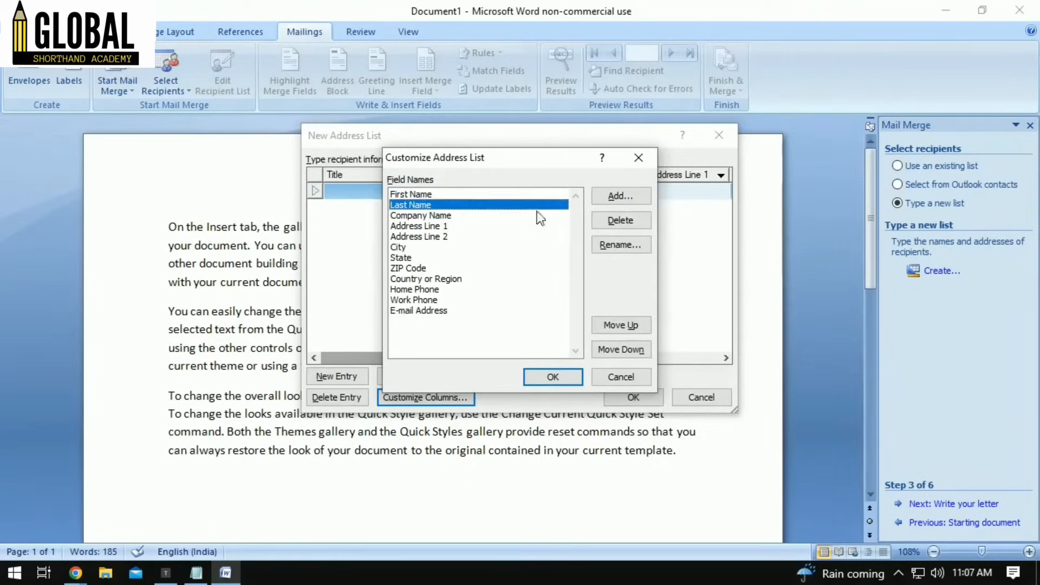
pyautogui.click(596, 222)
pyautogui.click(485, 327)
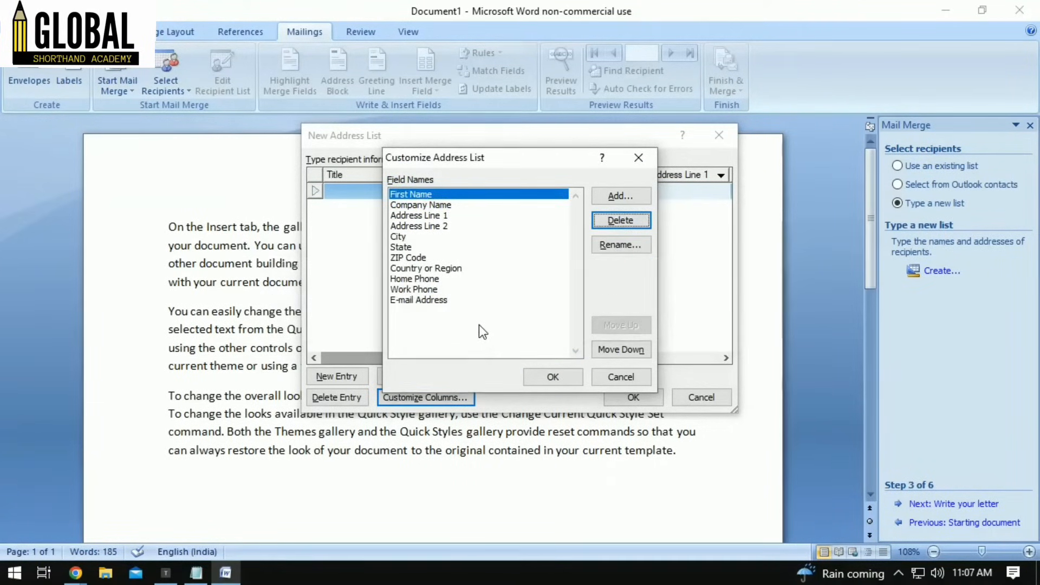
# - Delete the Address Line 2 and ZIP Code fields from the address list
pyautogui.click(441, 216)
pyautogui.click(477, 226)
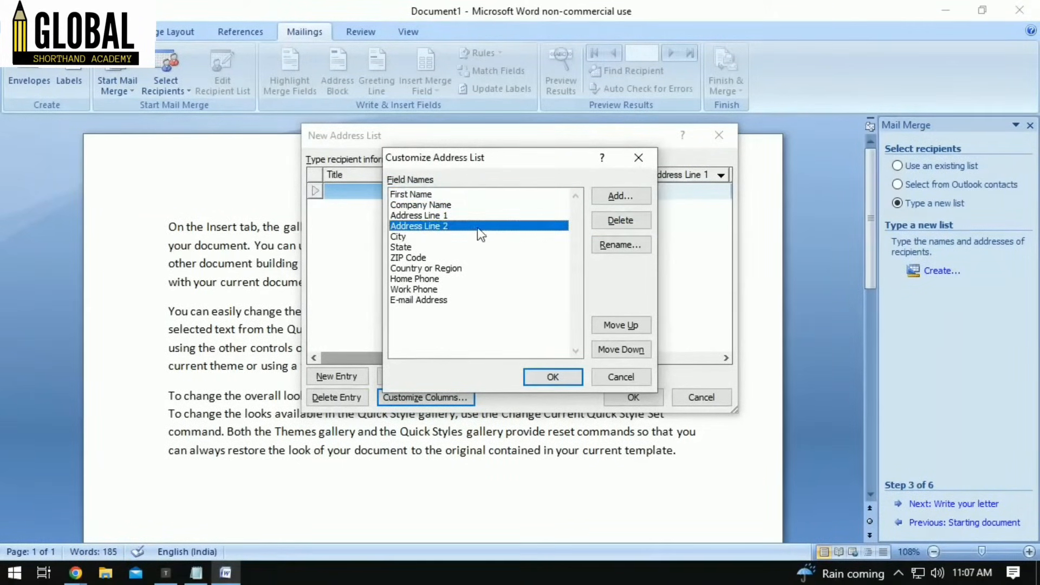
pyautogui.click(618, 220)
pyautogui.click(505, 330)
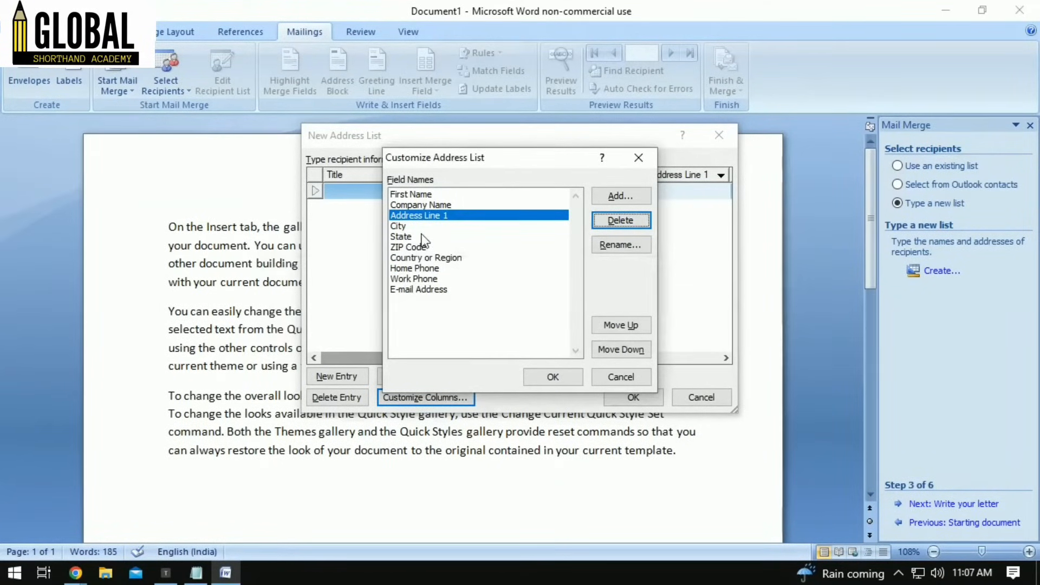
pyautogui.click(425, 247)
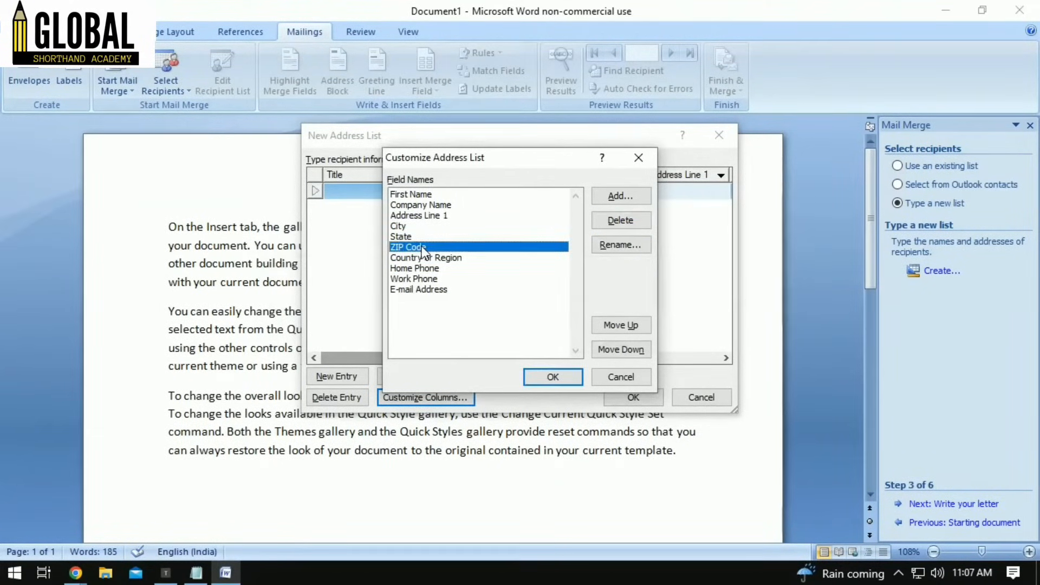
pyautogui.click(622, 219)
pyautogui.click(489, 328)
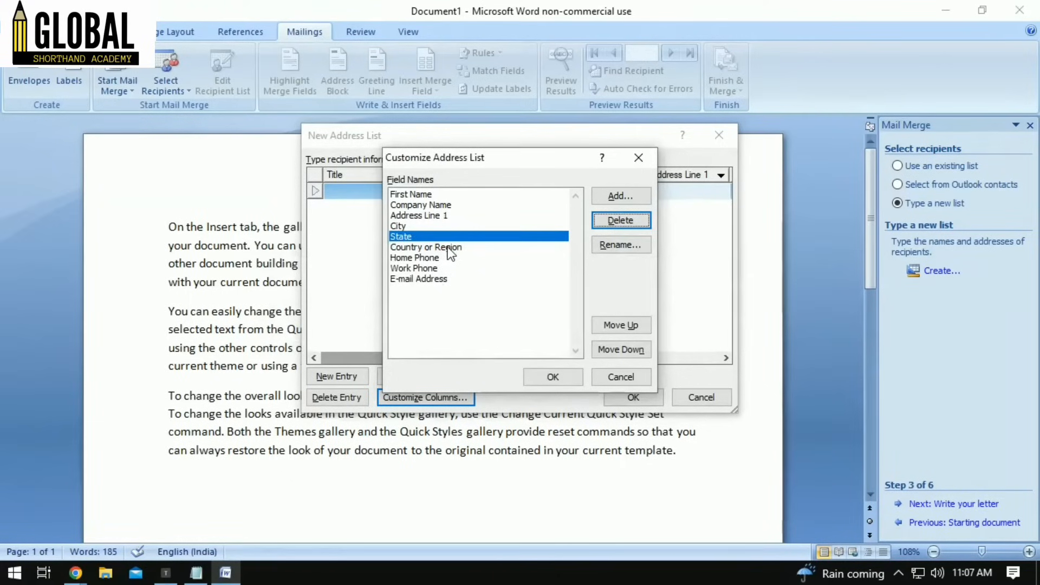
# - Delete the Country or Region and Home Phone fields from the address list
pyautogui.click(450, 248)
pyautogui.click(639, 220)
pyautogui.click(492, 328)
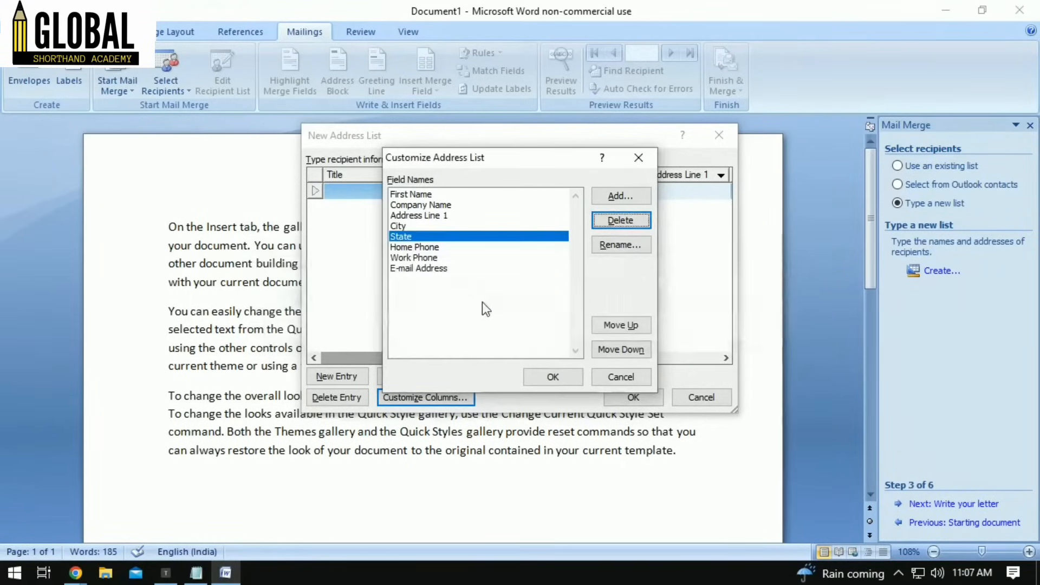
pyautogui.click(448, 249)
pyautogui.click(621, 220)
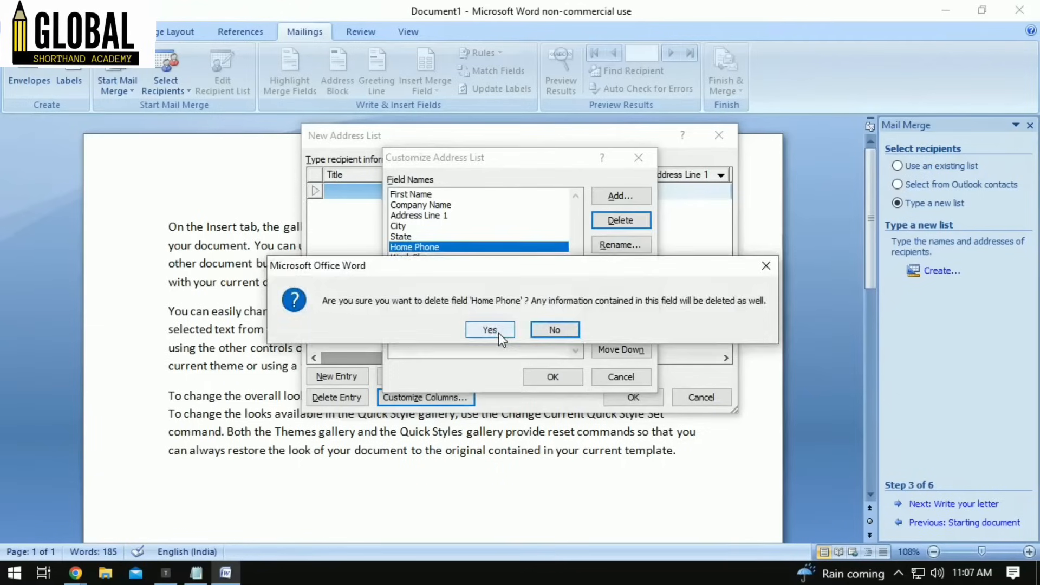
pyautogui.click(499, 333)
# - Delete the Work Phone and E-mail Address fields from the address list
pyautogui.click(482, 256)
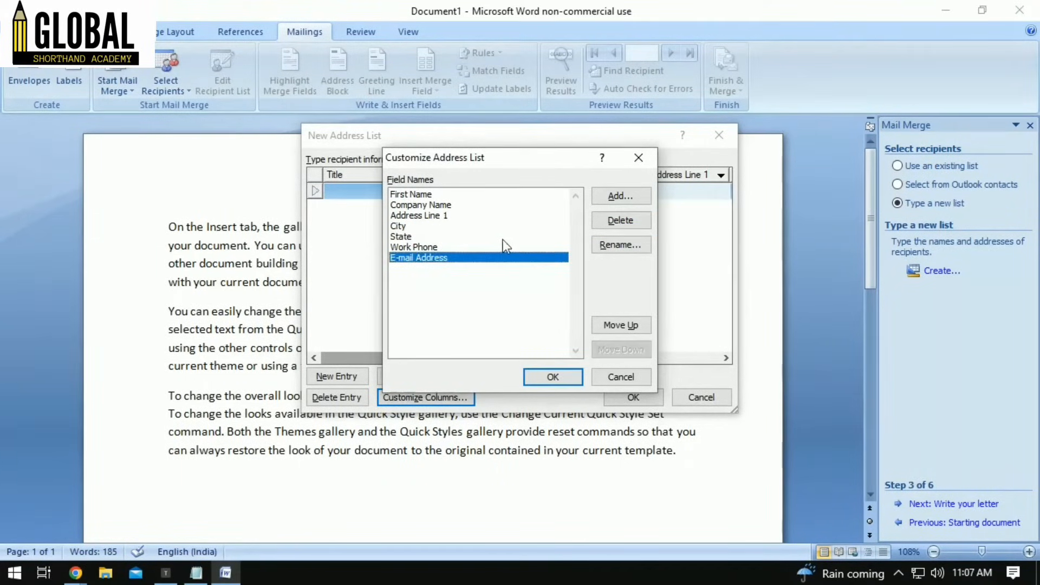
pyautogui.click(503, 239)
pyautogui.click(496, 248)
pyautogui.click(620, 220)
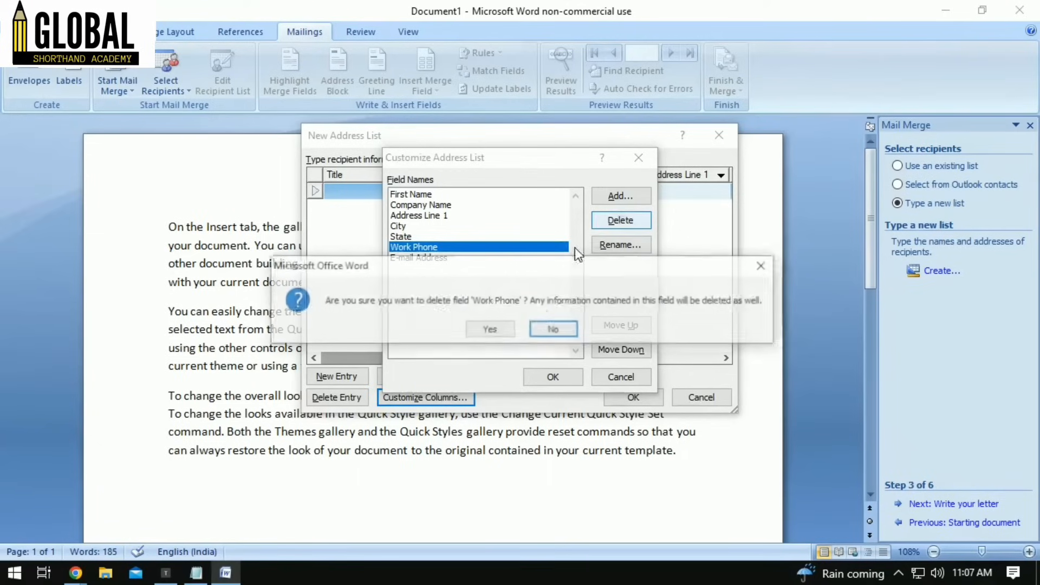
pyautogui.click(503, 330)
pyautogui.click(479, 248)
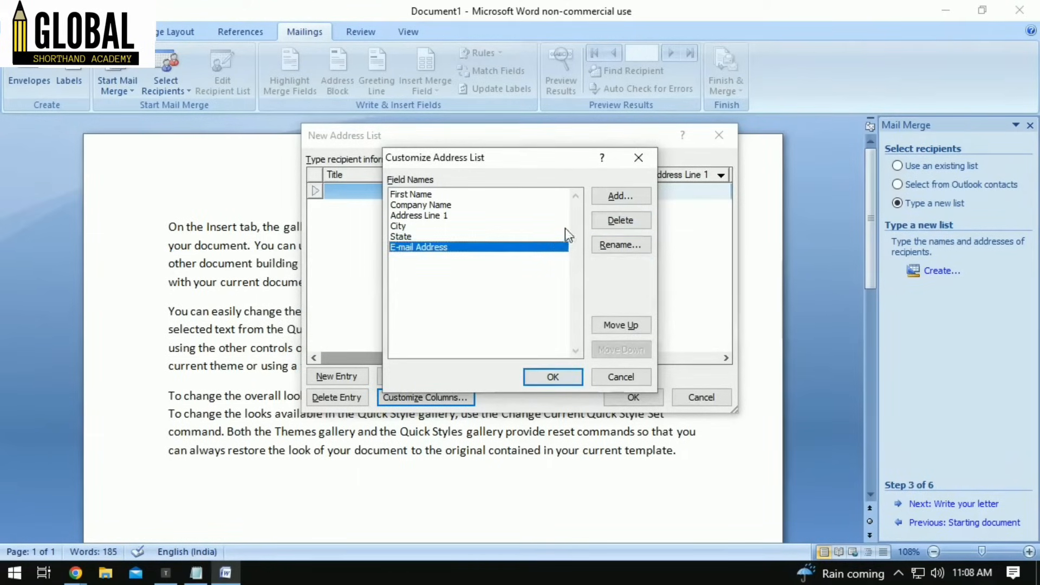
pyautogui.click(603, 216)
pyautogui.click(507, 334)
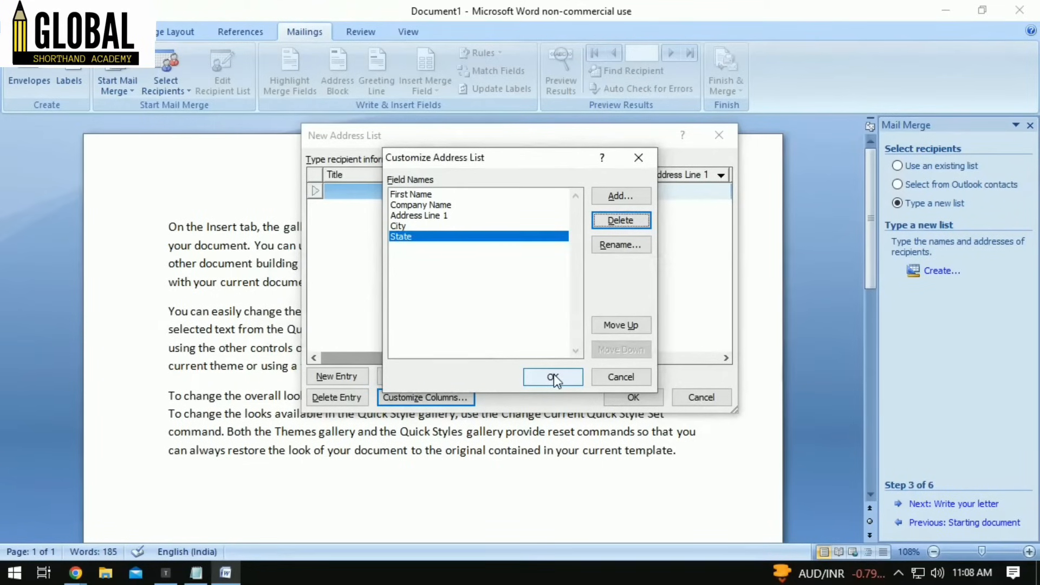
# - Rename the Address Line 1 field to Address and apply the customized address list columns
pyautogui.click(435, 217)
pyautogui.click(604, 241)
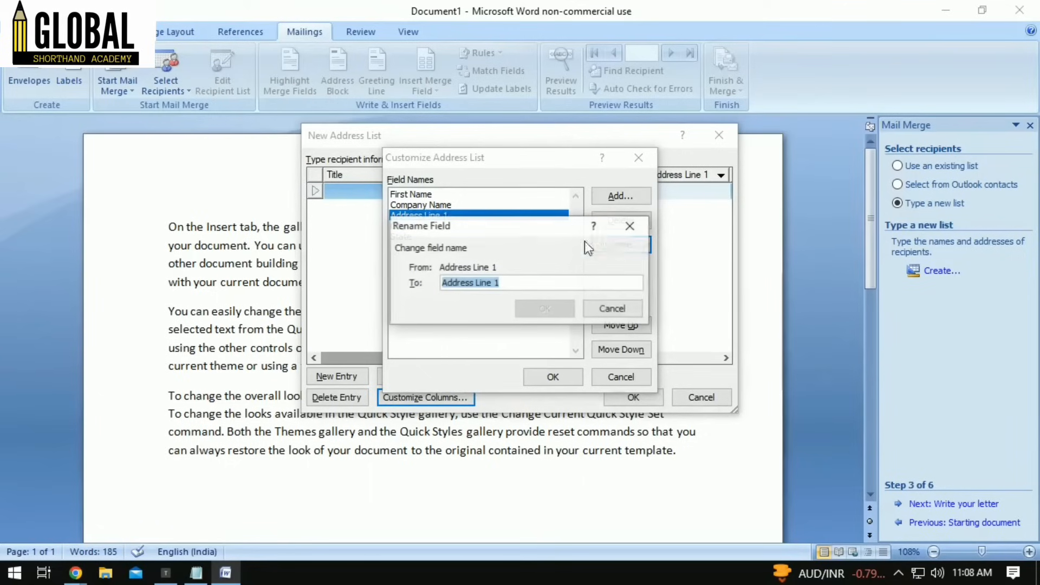
pyautogui.click(526, 283)
pyautogui.press('BackSpace')
pyautogui.press('BackSpace')
pyautogui.press('BackSpace')
pyautogui.press('BackSpace')
pyautogui.press('BackSpace')
pyautogui.press('BackSpace')
pyautogui.press('BackSpace')
pyautogui.press('BackSpace')
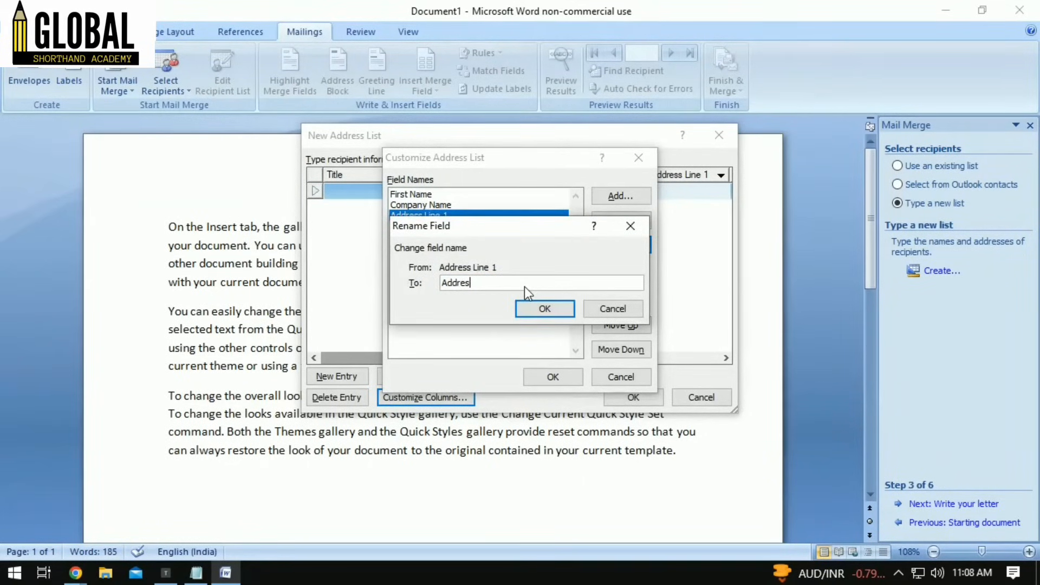
pyautogui.write('s')
pyautogui.click(558, 308)
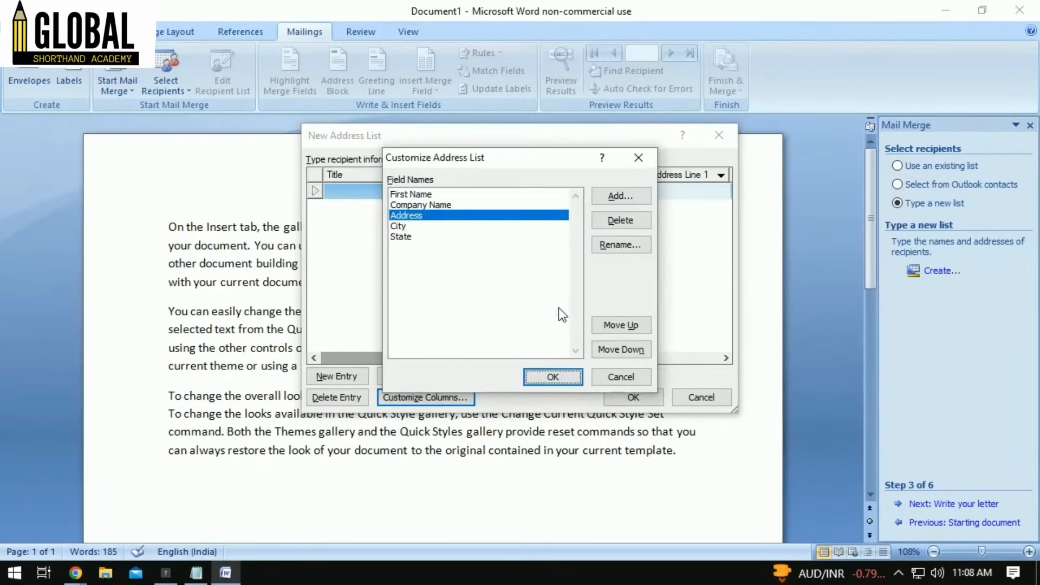
pyautogui.click(567, 378)
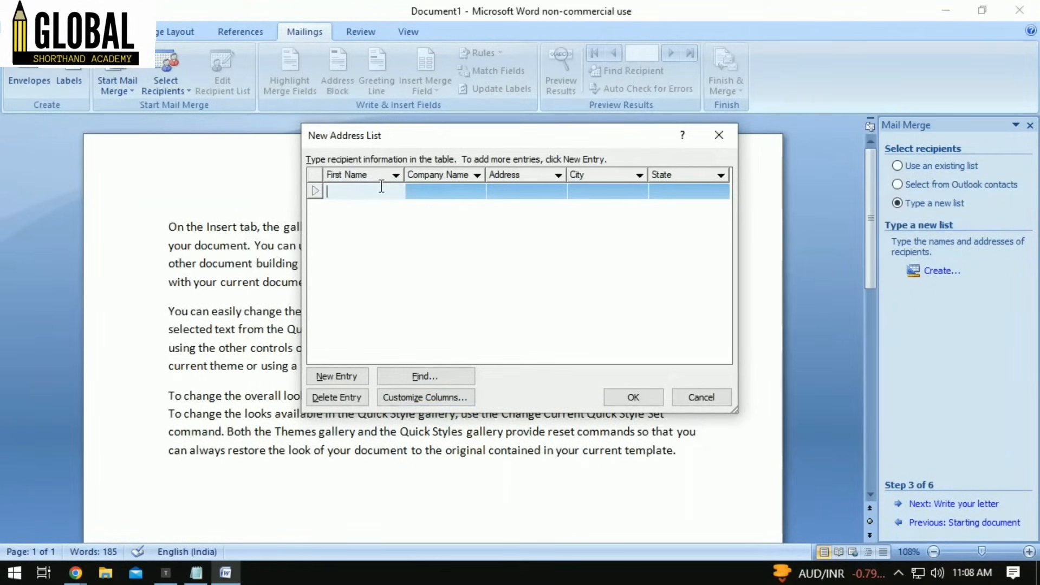
# - Fill in the first recipient's first name and street address, with company AA Company, city Chennai and state TN
pyautogui.write('Arun')
pyautogui.click(444, 190)
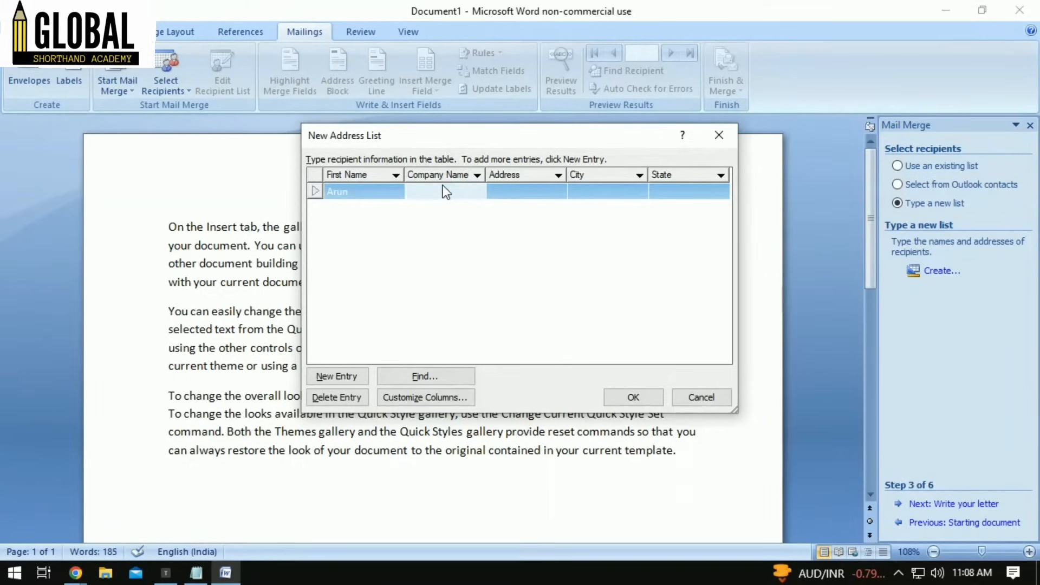
pyautogui.write('AA Company')
pyautogui.click(511, 195)
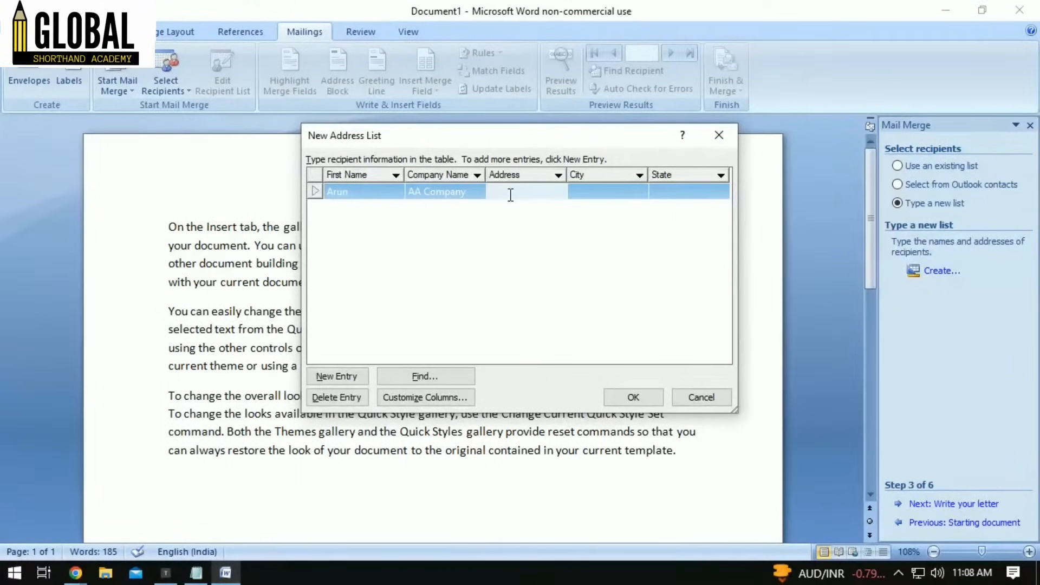
pyautogui.write('No.3, Rajaji Salai')
pyautogui.click(509, 194)
pyautogui.write(',')
pyautogui.click(586, 194)
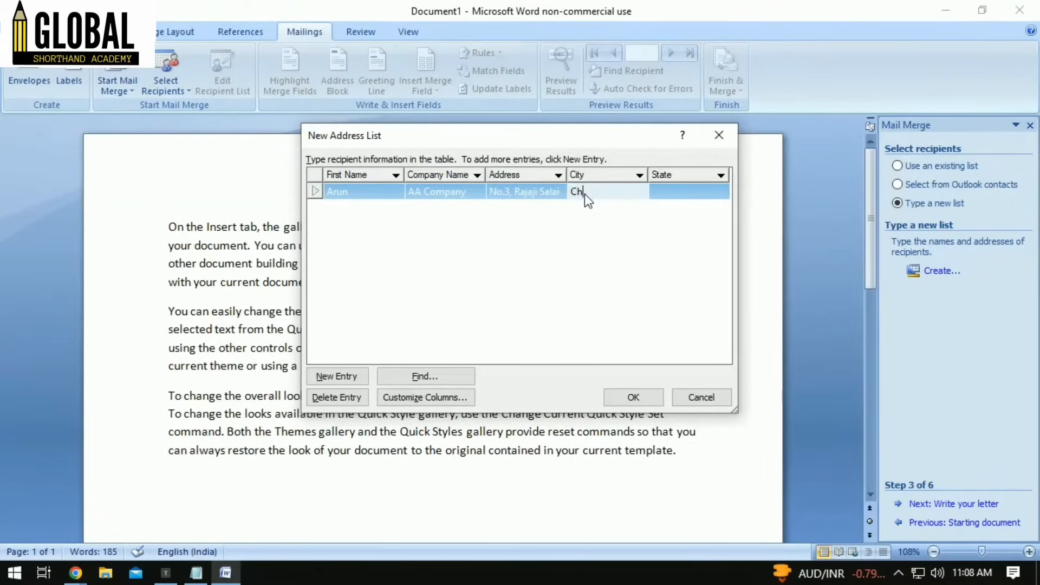
pyautogui.write('Chennai')
pyautogui.click(707, 190)
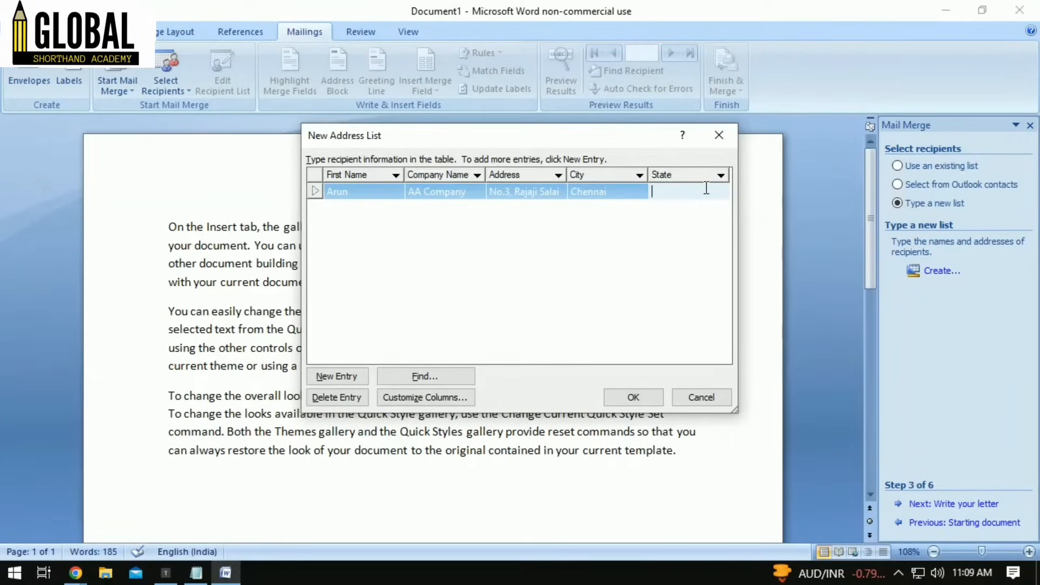
pyautogui.write('TN')
# - Add a second recipient entry with a first name, company BB Company and a street address
pyautogui.click(343, 379)
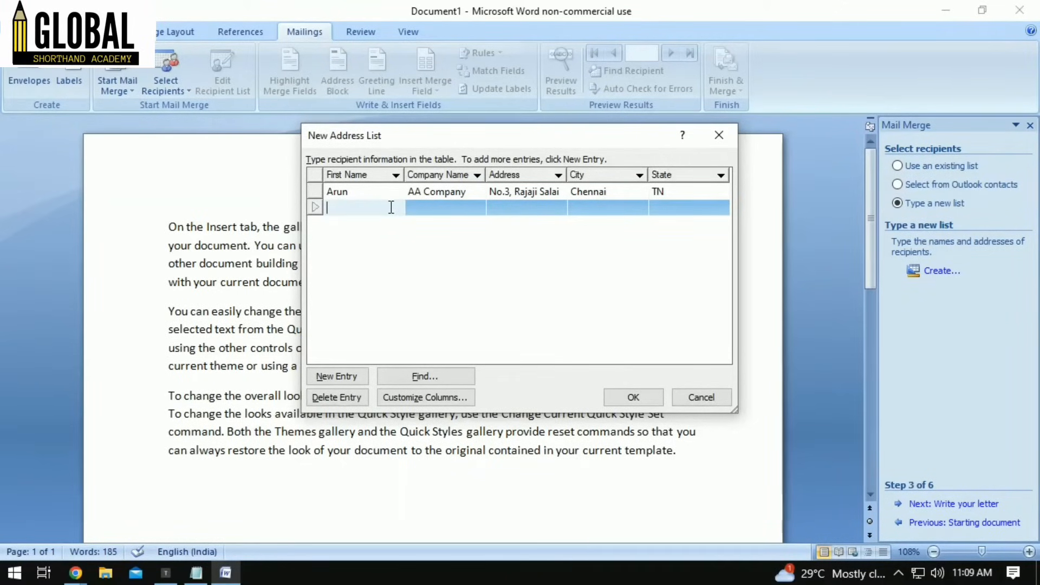
pyautogui.write('Raji')
pyautogui.click(418, 201)
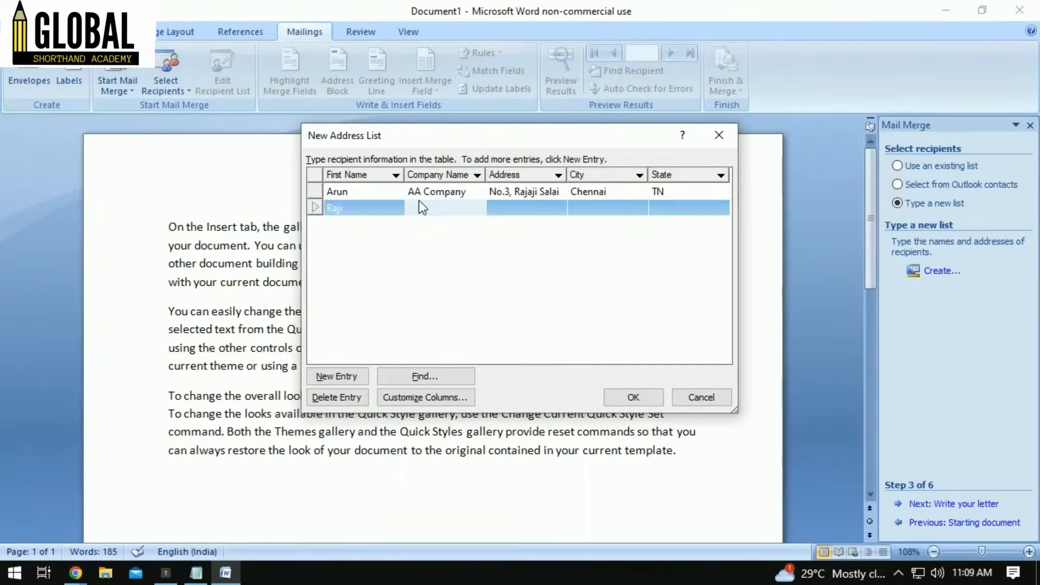
pyautogui.write('BB So')
pyautogui.write('mpany')
pyautogui.click(496, 209)
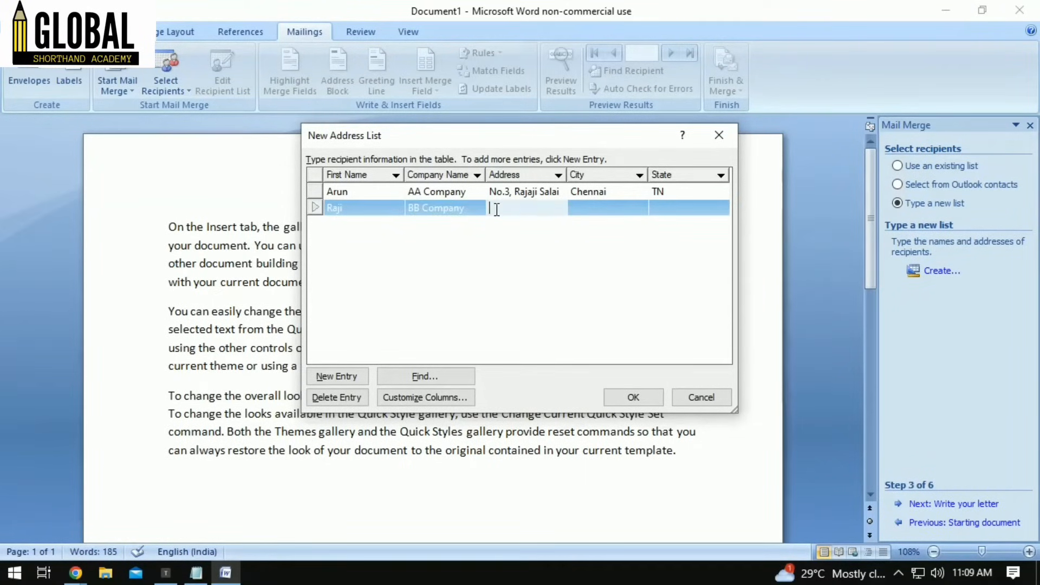
pyautogui.write('N')
pyautogui.write('o. ')
pyautogui.write('12')
pyautogui.write(',')
pyautogui.write('Nehr')
pyautogui.write('u Street')
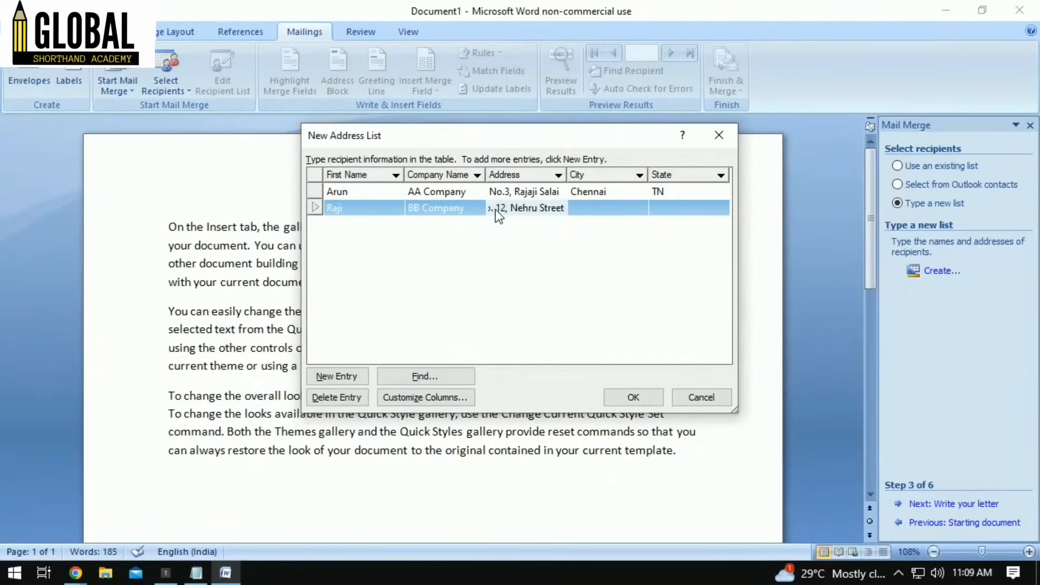
# - Add a space after "No." in the first recipient's address, and set the second recipient's city to TVM and state to TN
pyautogui.click(506, 192)
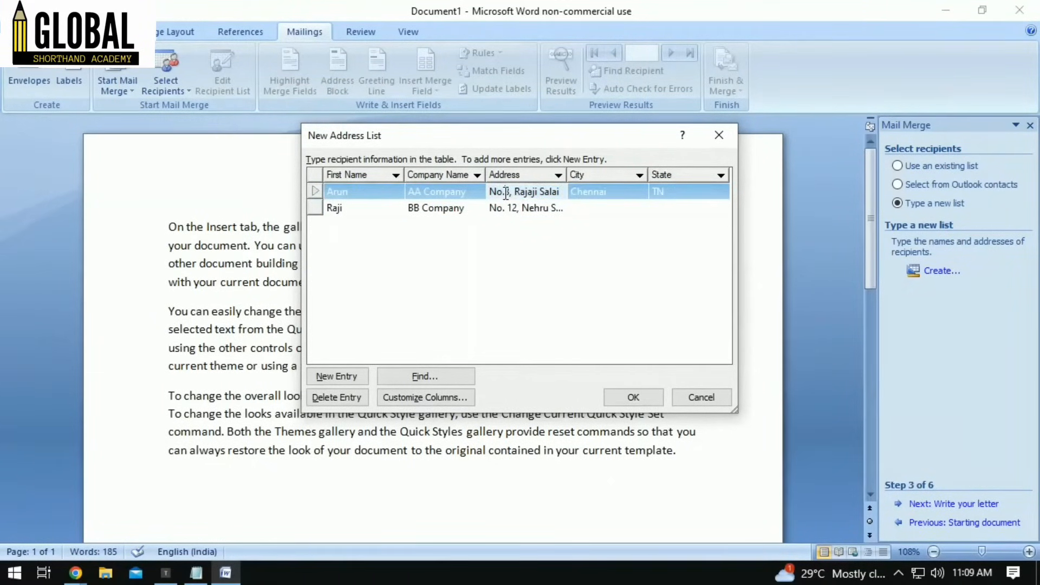
pyautogui.click(572, 208)
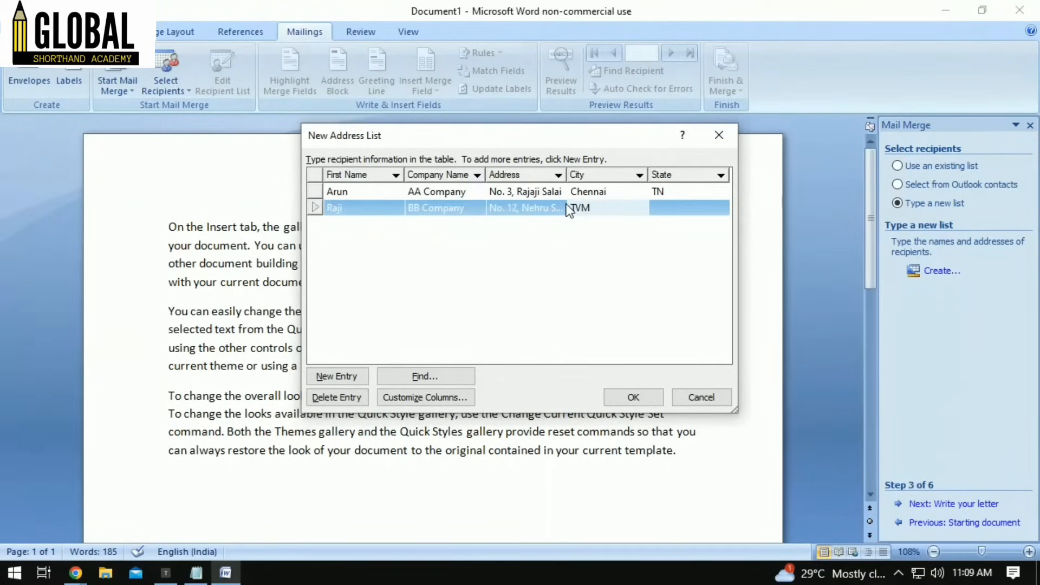
pyautogui.click(700, 207)
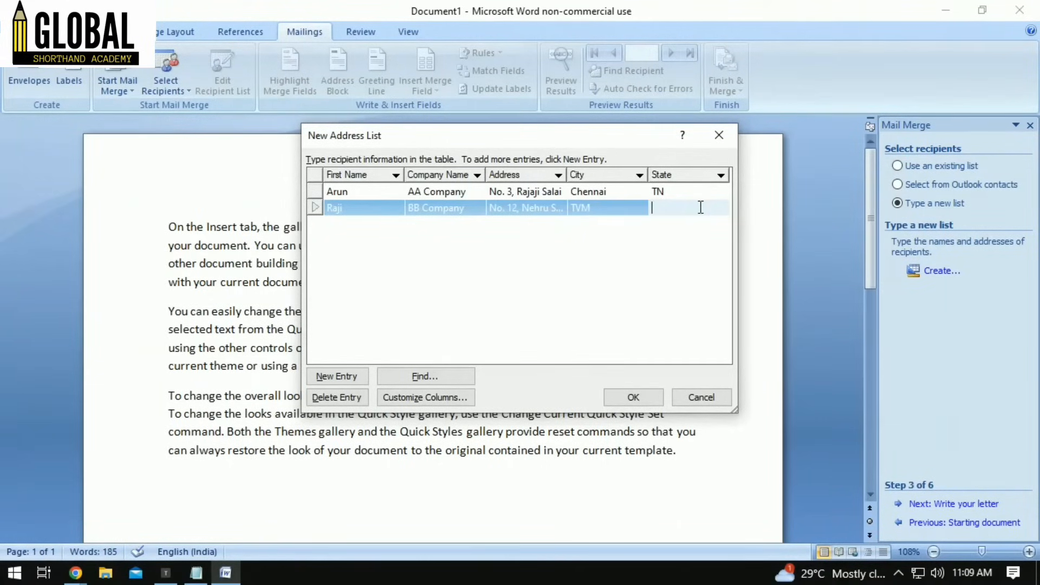
pyautogui.write('TN')
# - Add a third recipient with a first name and street address, company CC Company, city KPM and state TN
pyautogui.click(351, 379)
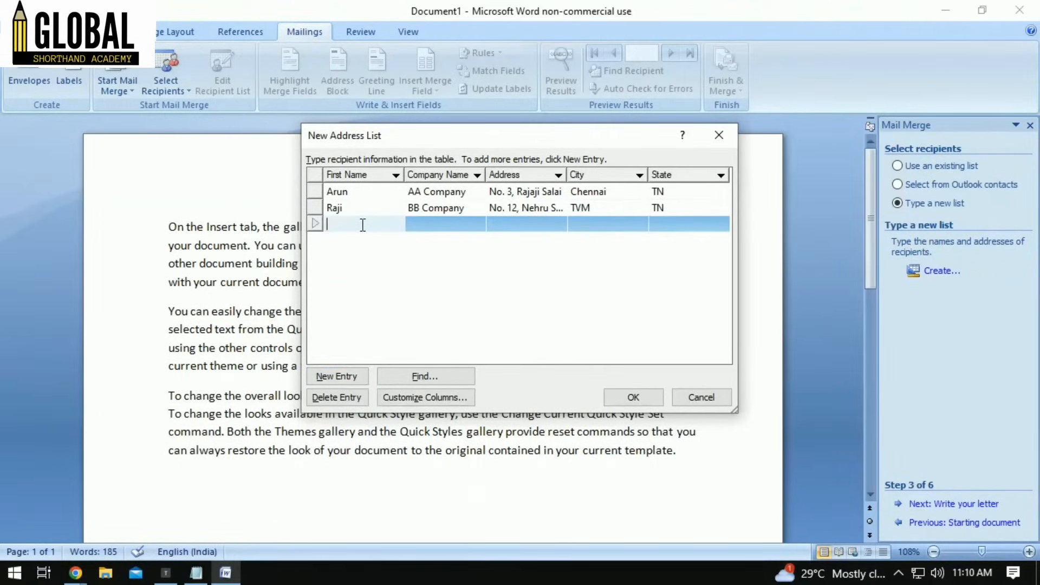
pyautogui.write('Ram')
pyautogui.click(462, 220)
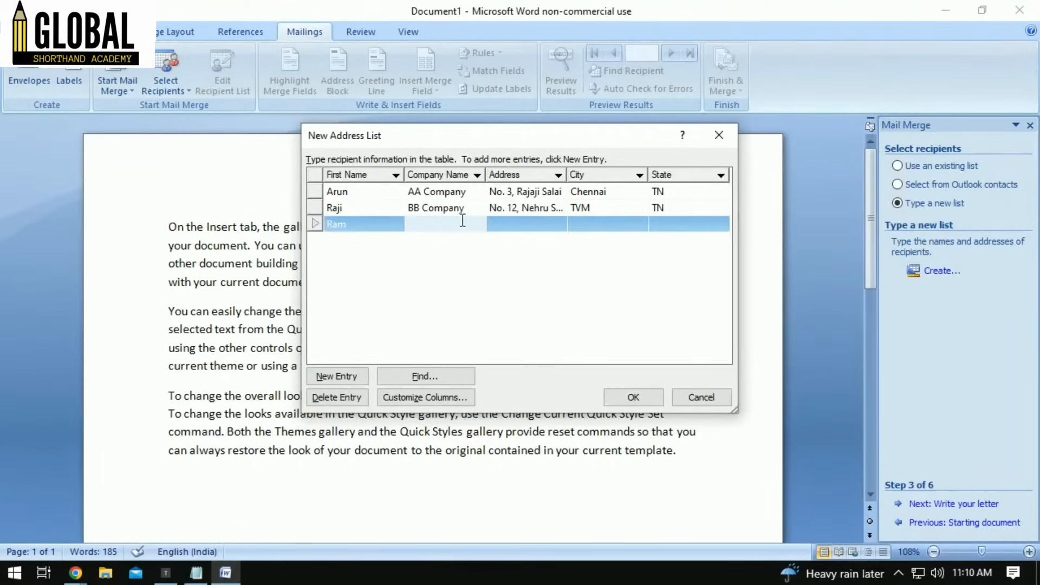
pyautogui.write('CC Company')
pyautogui.click(512, 229)
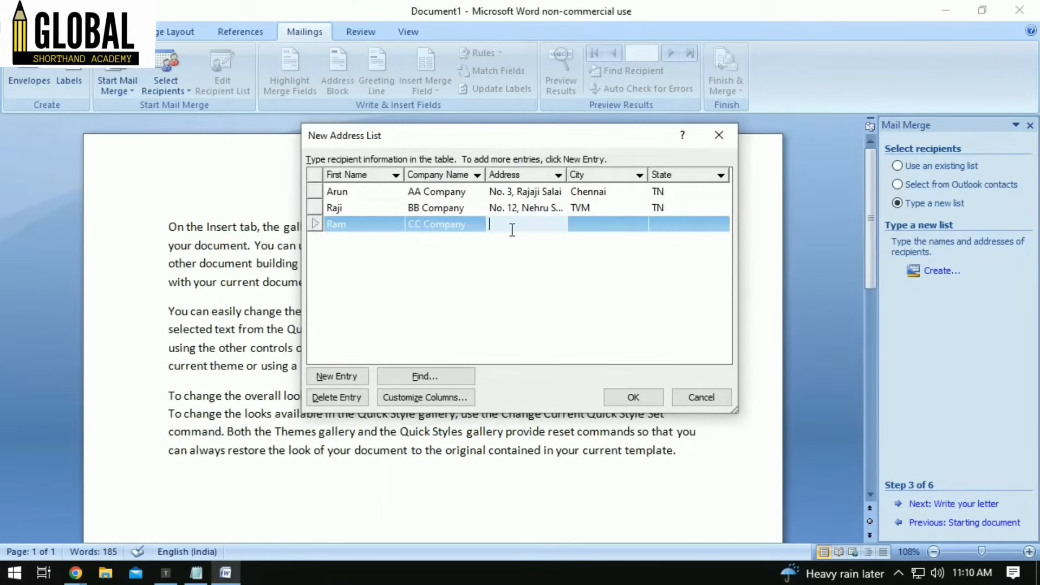
pyautogui.write('No.45, Main Road')
pyautogui.click(587, 225)
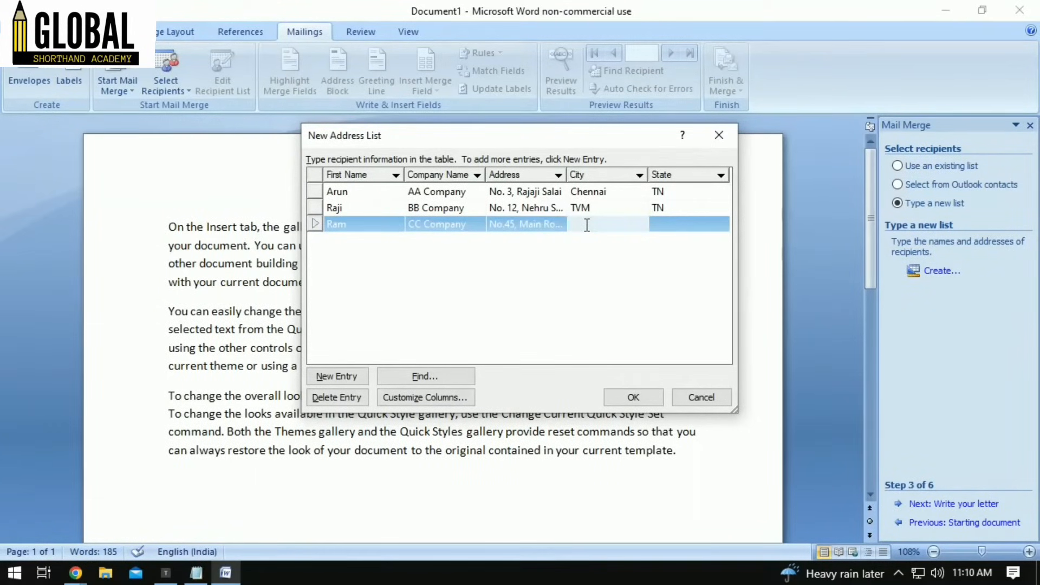
pyautogui.write('KPM')
pyautogui.click(656, 227)
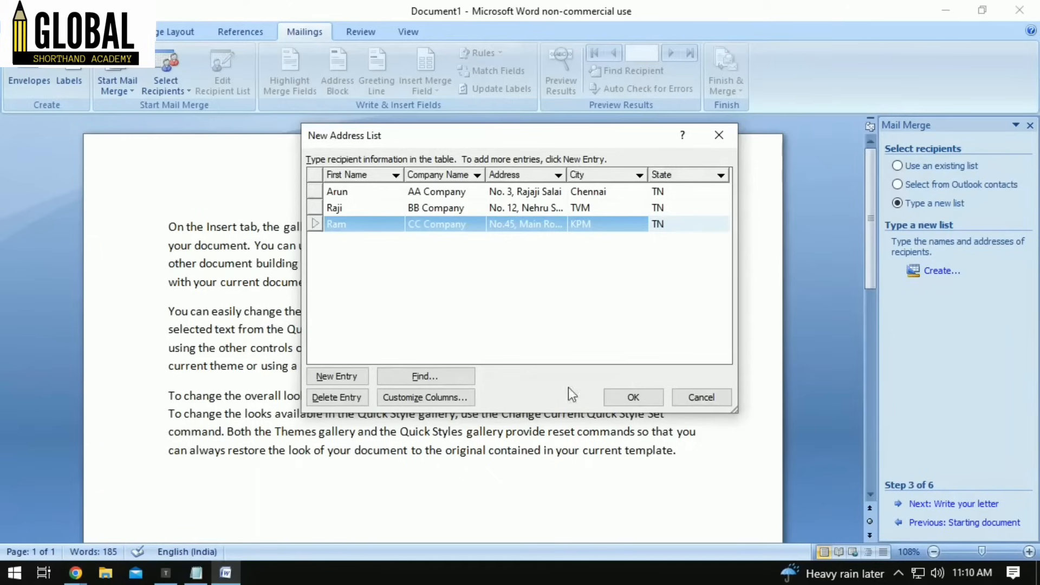
# - Save the address list as Staffs and accept all its entries as the mail merge recipients
pyautogui.click(634, 398)
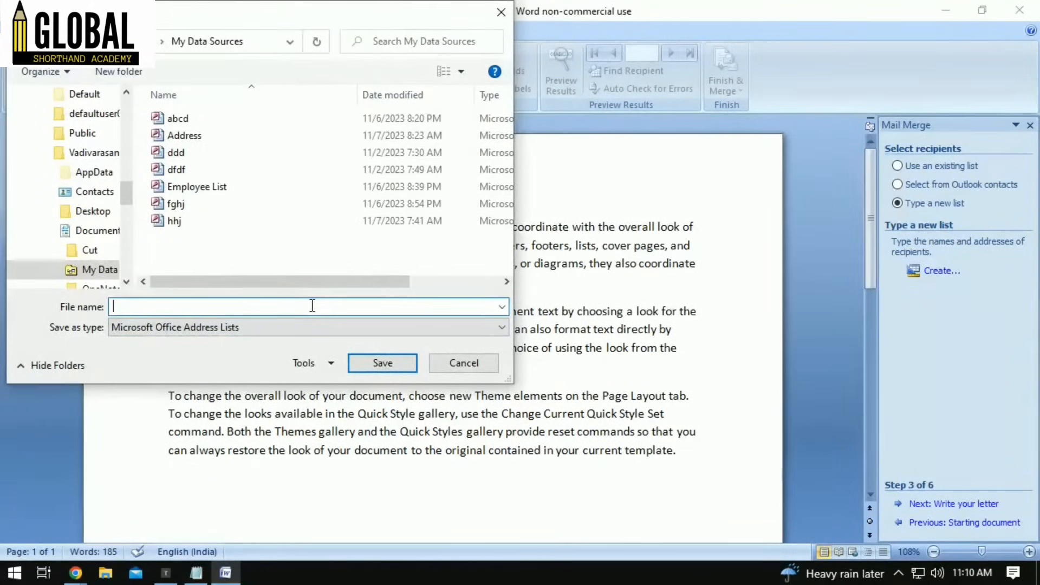
pyautogui.write('Staffs')
pyautogui.click(367, 367)
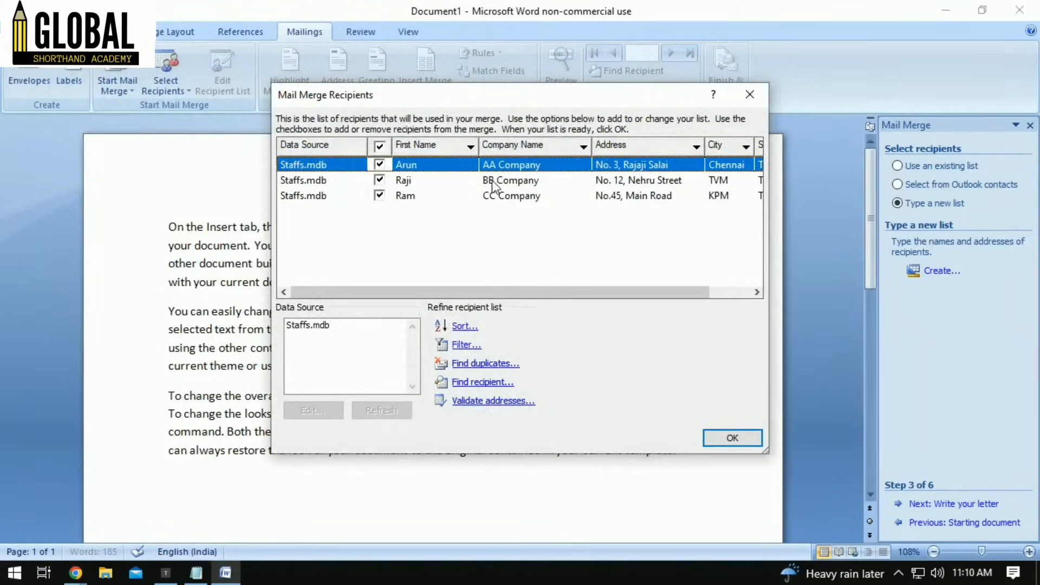
pyautogui.click(730, 438)
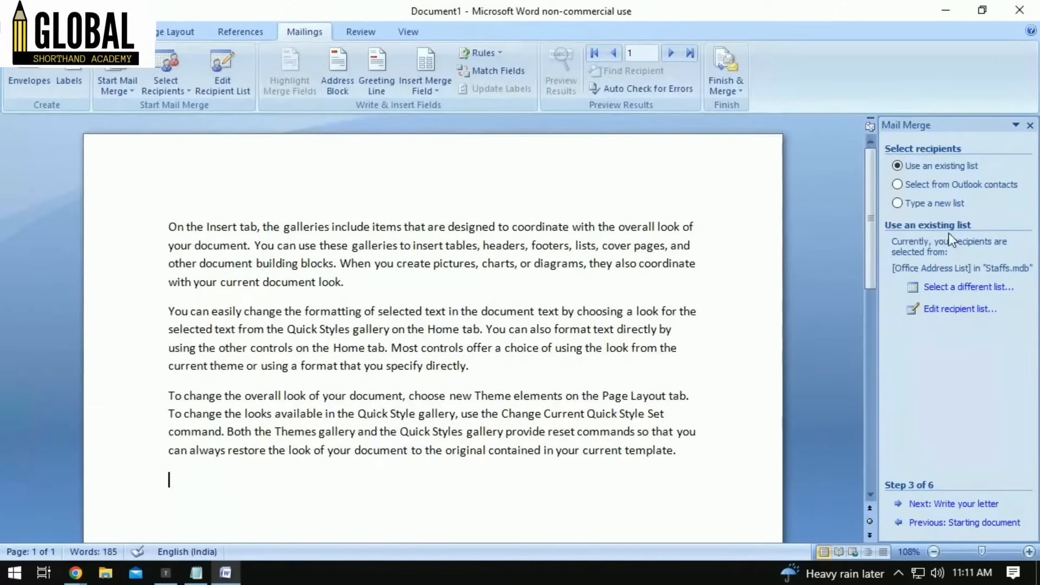
# - Advance the merge to writing the letter, and insert the First_Name and Company_Name merge fields on separate lines below the last paragraph
pyautogui.click(990, 507)
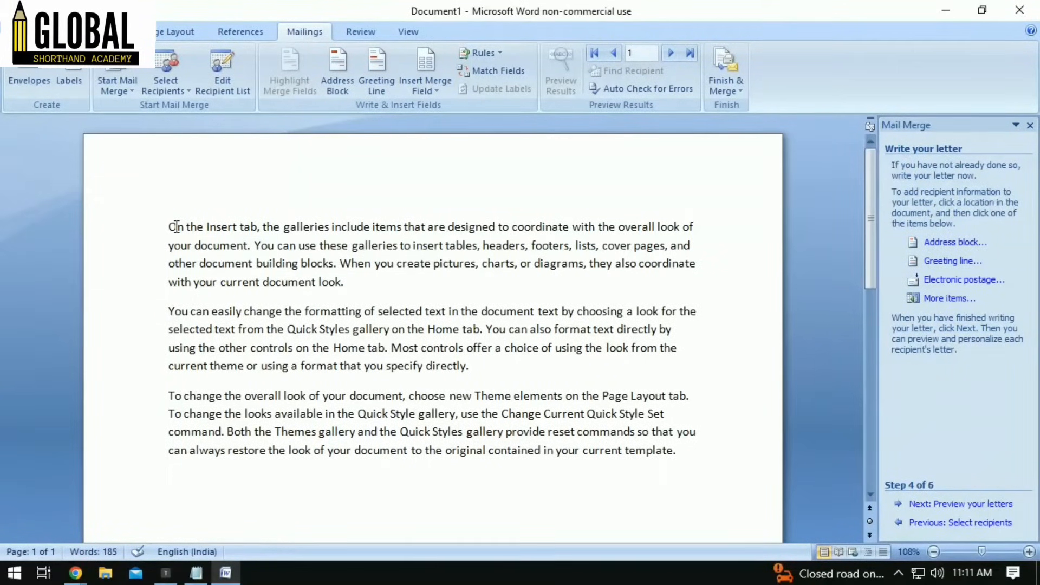
pyautogui.scroll(-3, 231, 490)
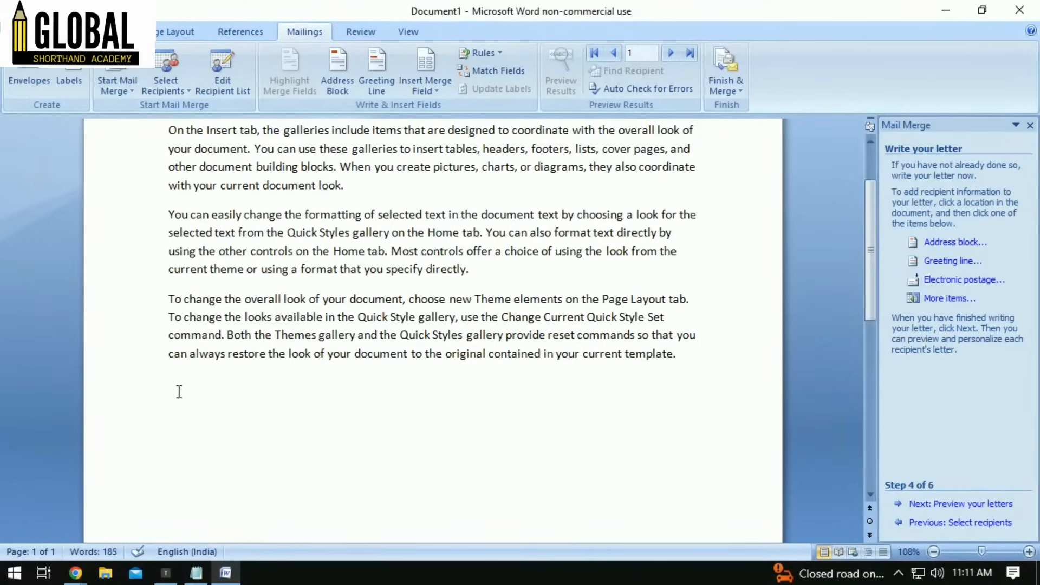
pyautogui.click(428, 89)
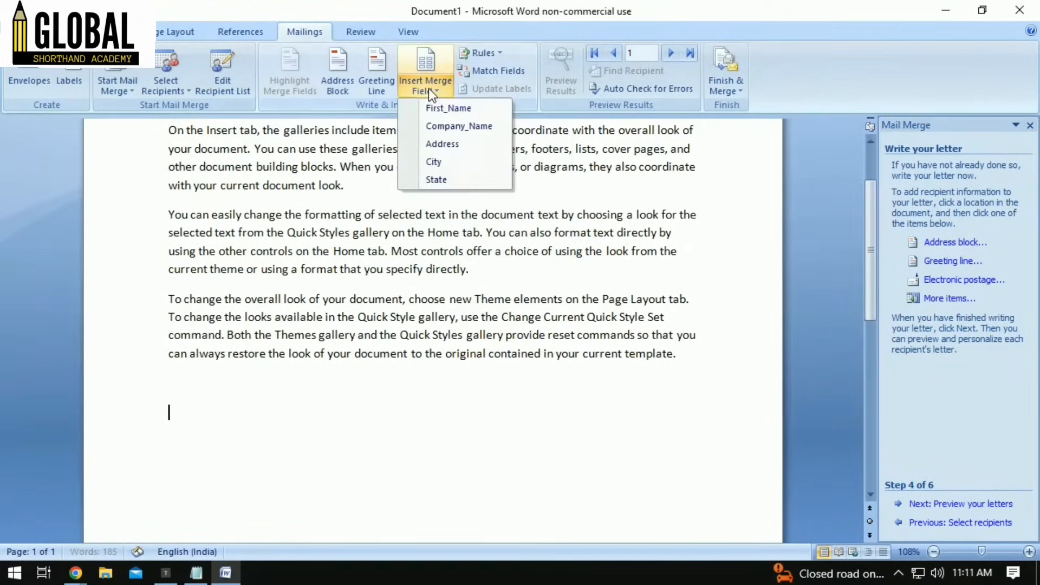
pyautogui.click(438, 108)
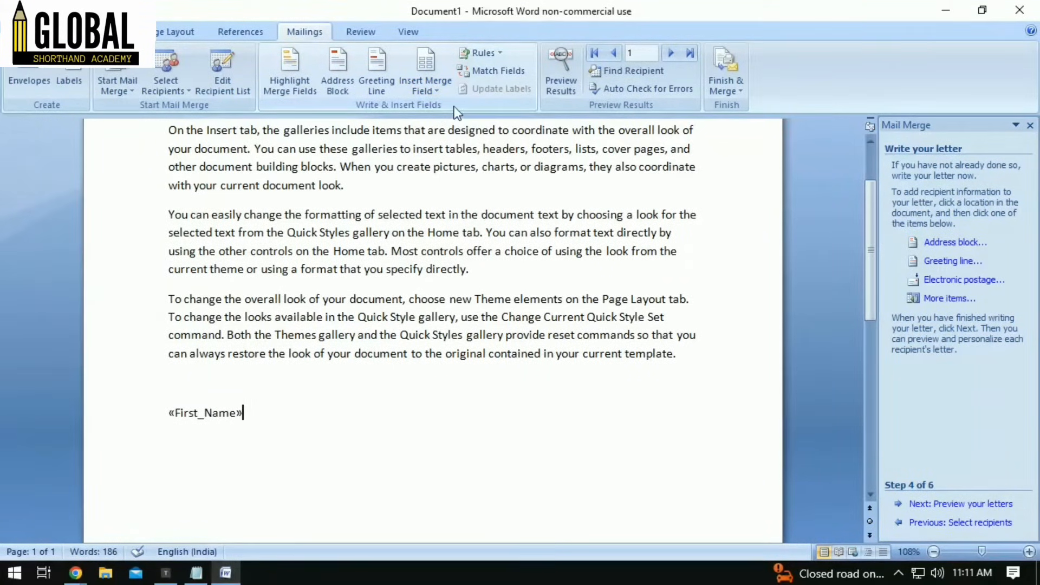
pyautogui.press('Return')
pyautogui.click(432, 86)
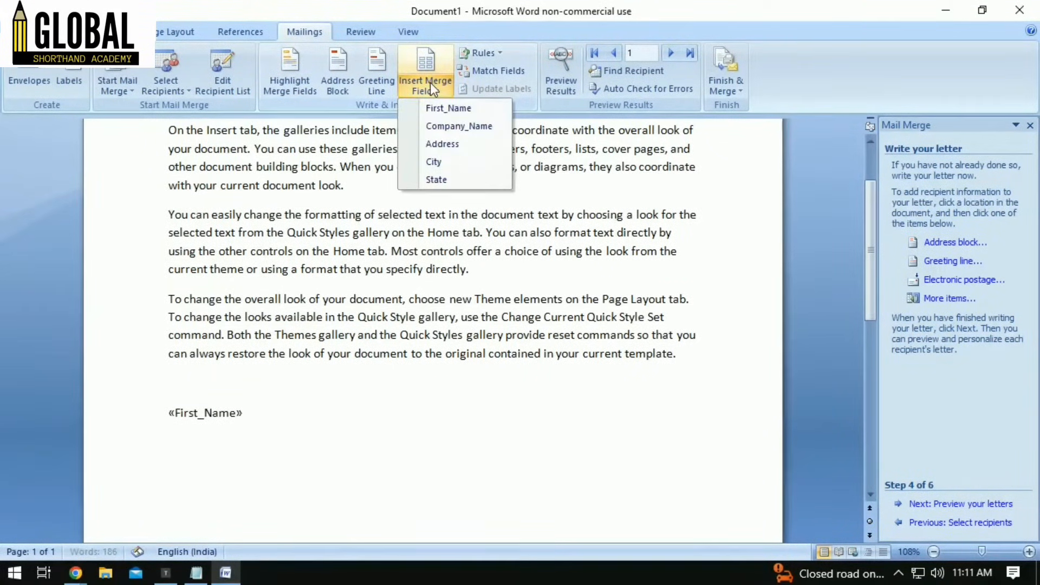
pyautogui.click(441, 126)
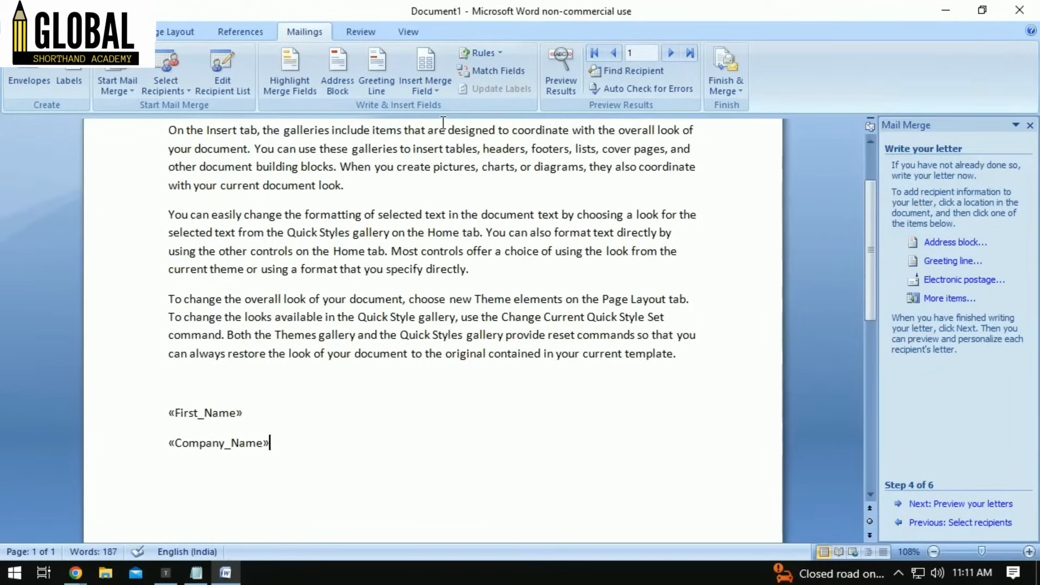
# - Insert the Address and City merge fields on separate new lines below Company_Name
pyautogui.press('Return')
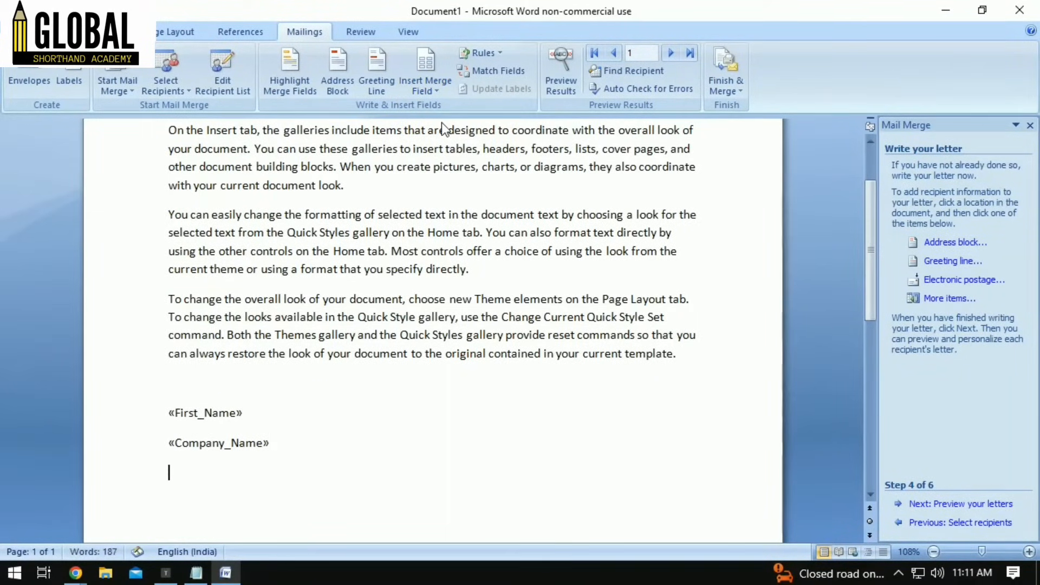
pyautogui.click(434, 79)
pyautogui.click(458, 140)
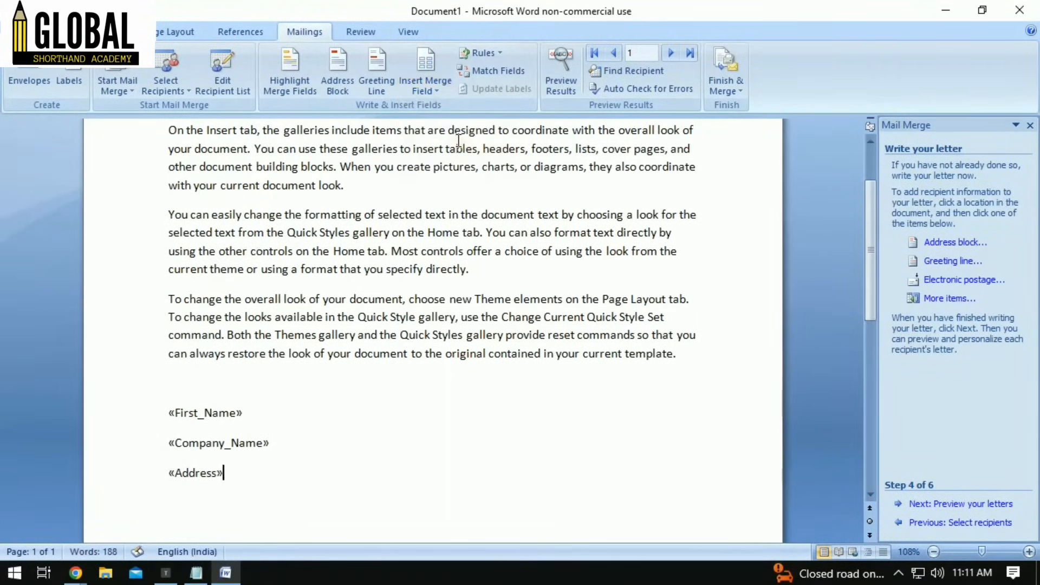
pyautogui.press('Return')
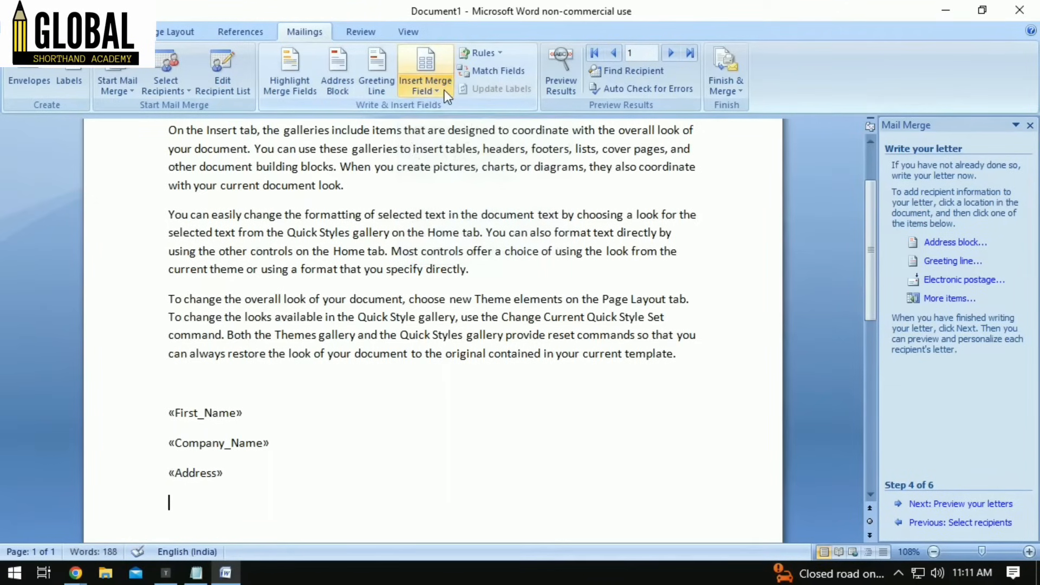
pyautogui.click(444, 90)
pyautogui.click(454, 162)
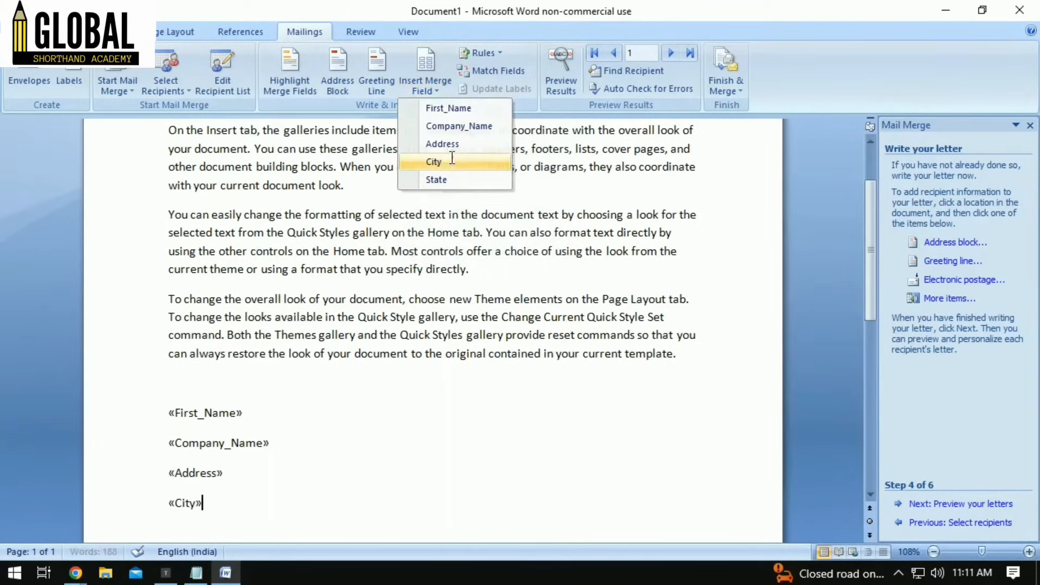
# - Insert the State merge field on a new line below the City field
pyautogui.press('Return')
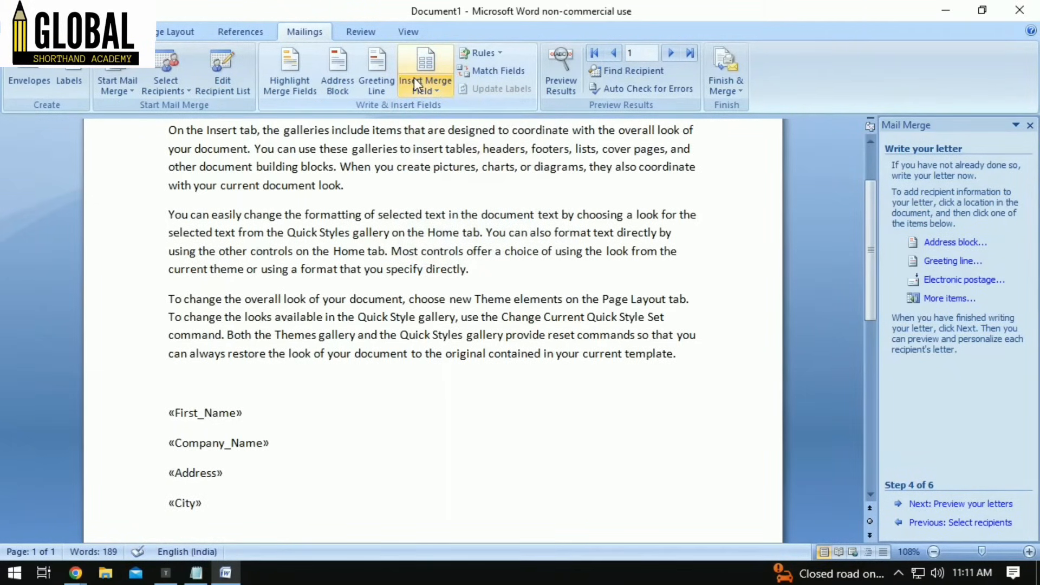
pyautogui.click(434, 89)
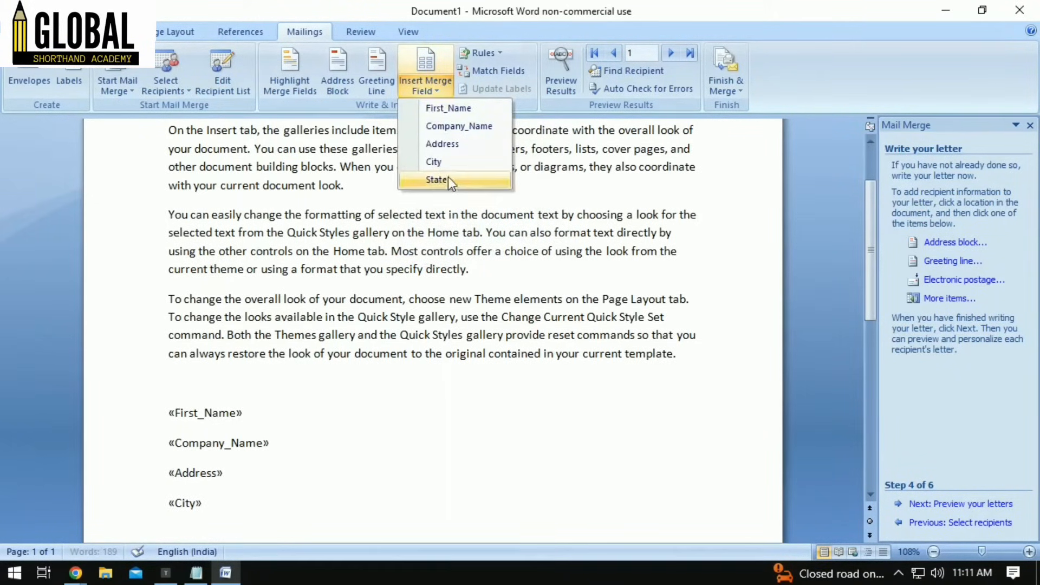
pyautogui.click(448, 178)
# - Add a "From" line and a sender line "XXX," above the letter's first paragraph
pyautogui.scroll(-5, 435, 255)
pyautogui.scroll(7, 435, 259)
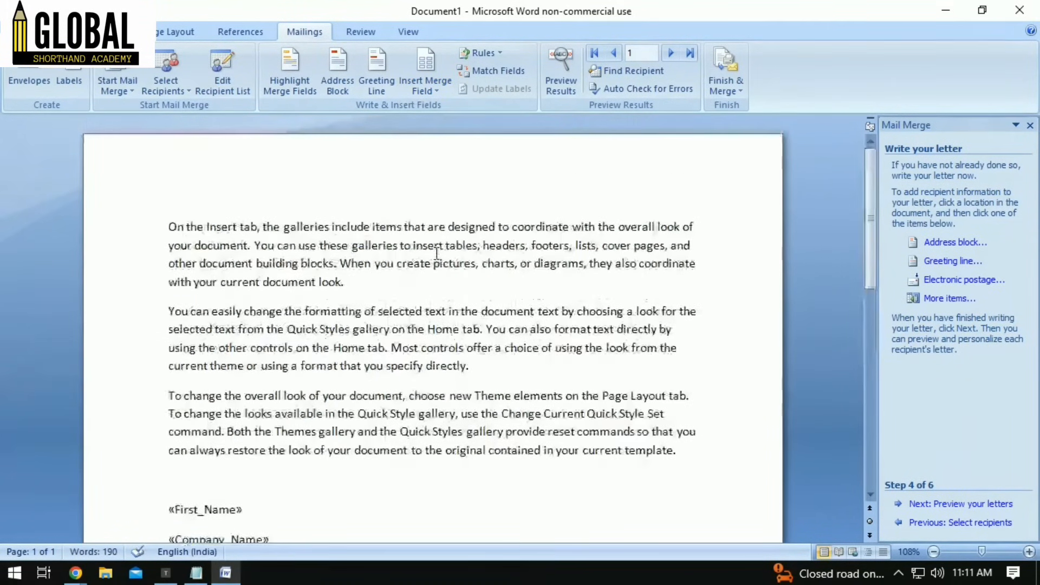
pyautogui.click(170, 220)
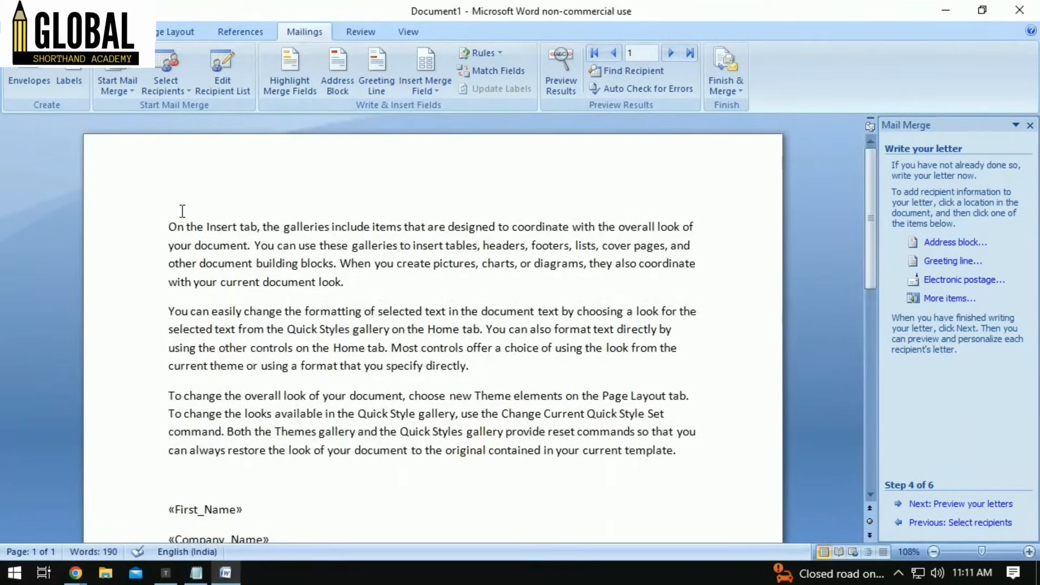
pyautogui.write('From')
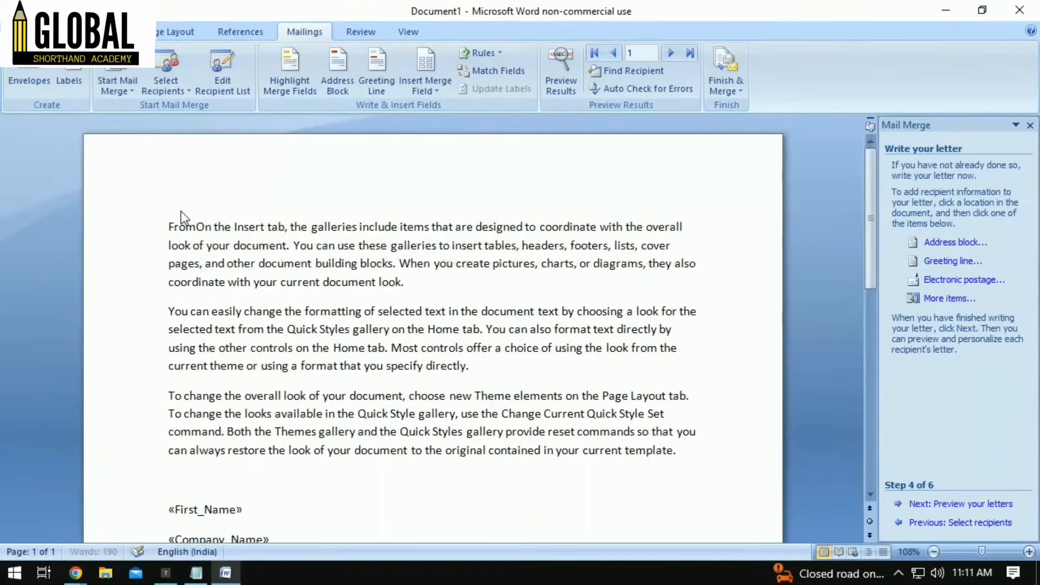
pyautogui.press('Return')
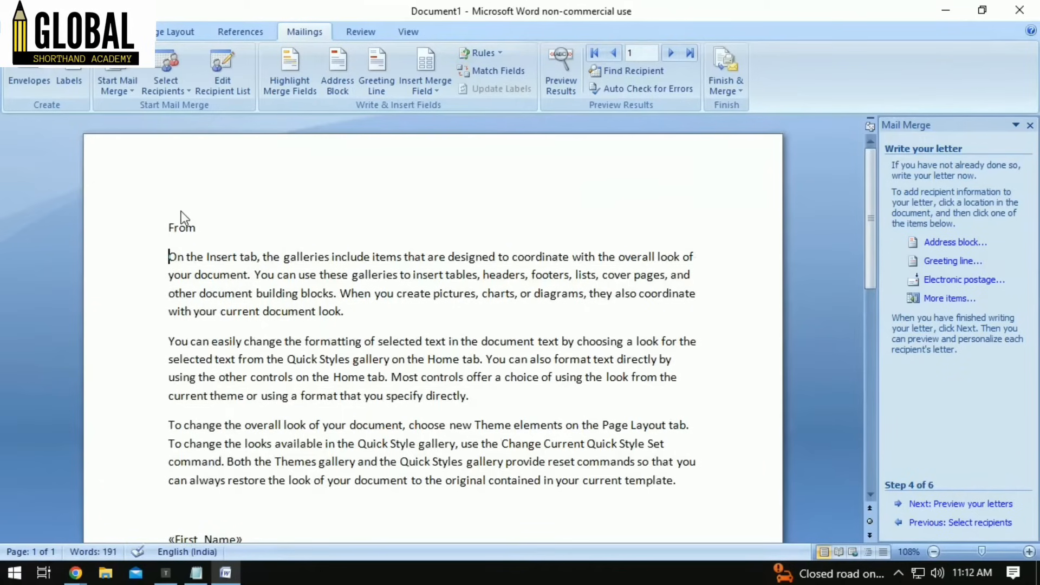
pyautogui.write('XXX')
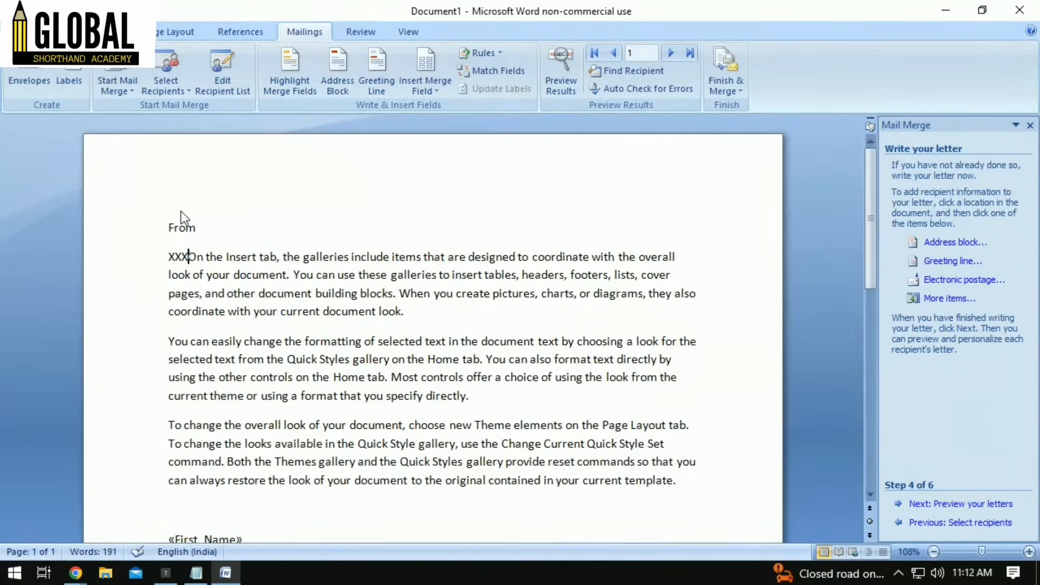
pyautogui.write(',')
pyautogui.press('Return')
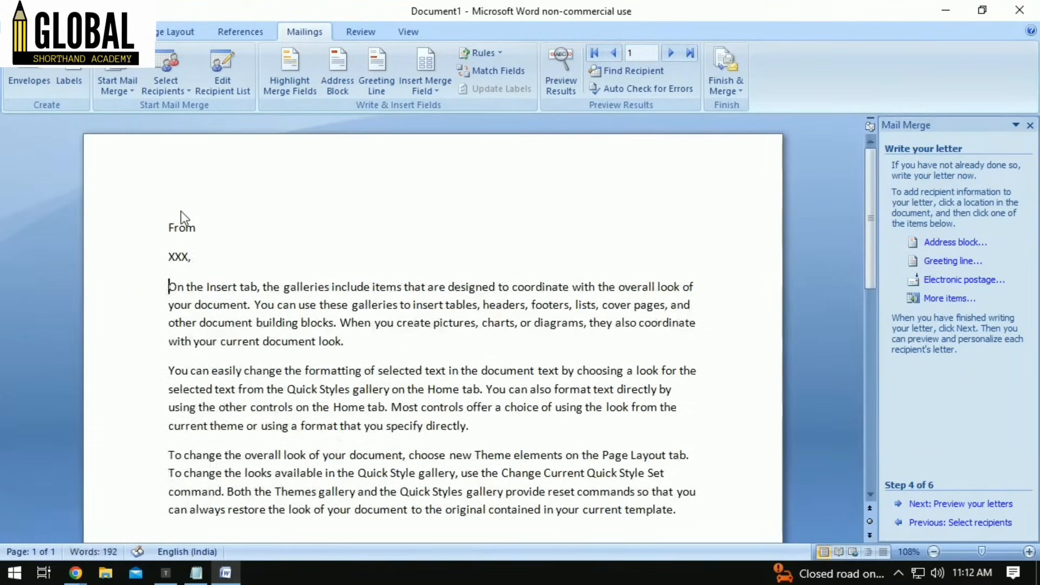
# - Complete the sender block with the lines "YYY," and "ZZZ.", followed by a blank line before the body text
pyautogui.write('YYY')
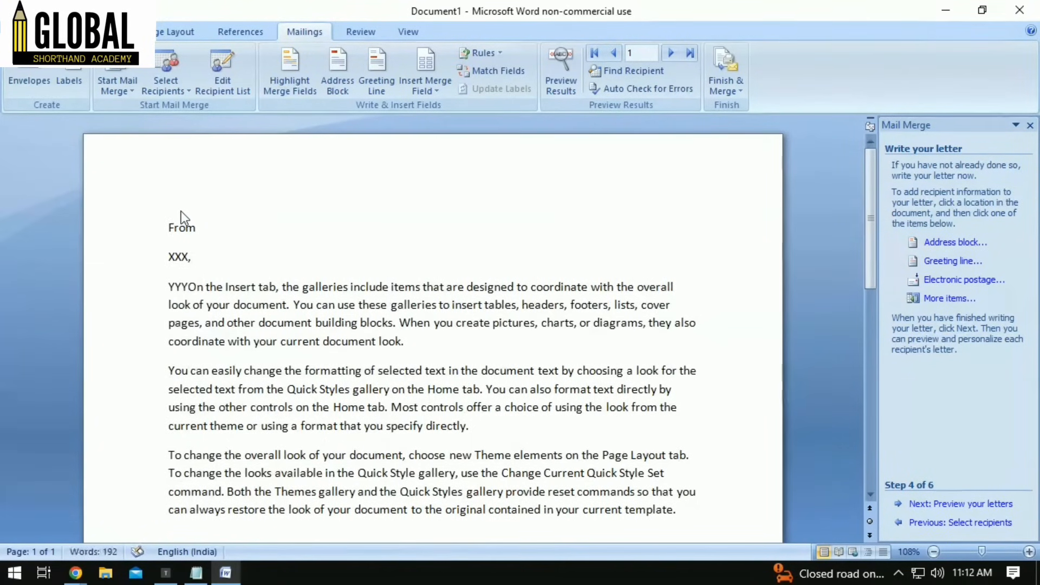
pyautogui.write(',')
pyautogui.press('Return')
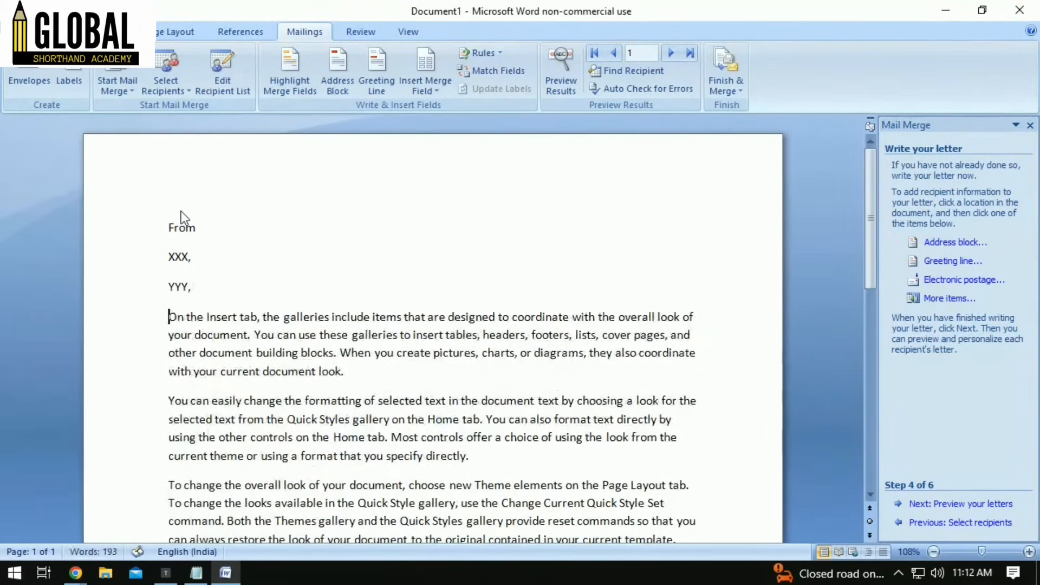
pyautogui.write('ZZZ')
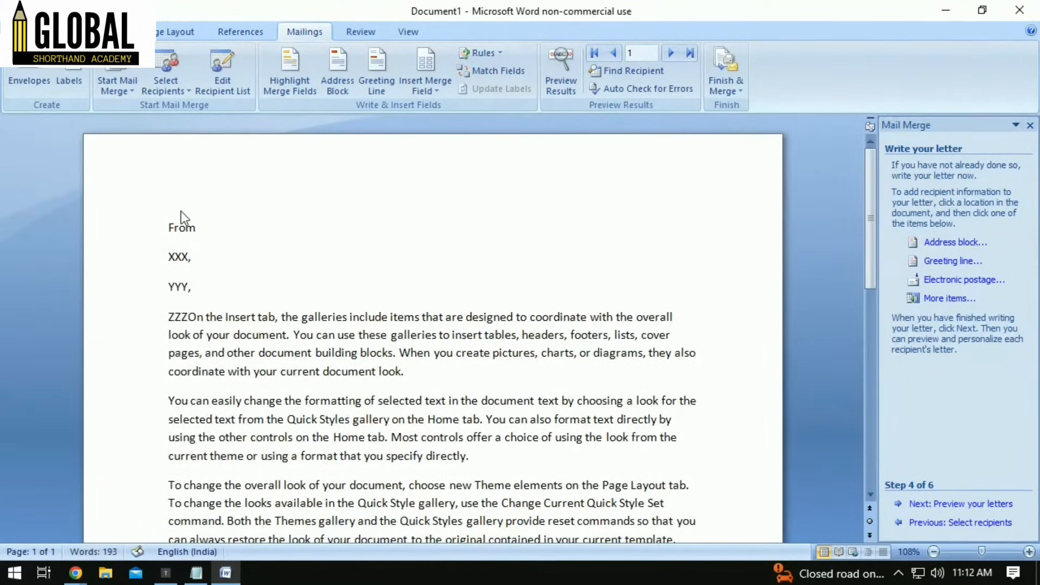
pyautogui.write('.')
pyautogui.press('Return')
pyautogui.press('Return')
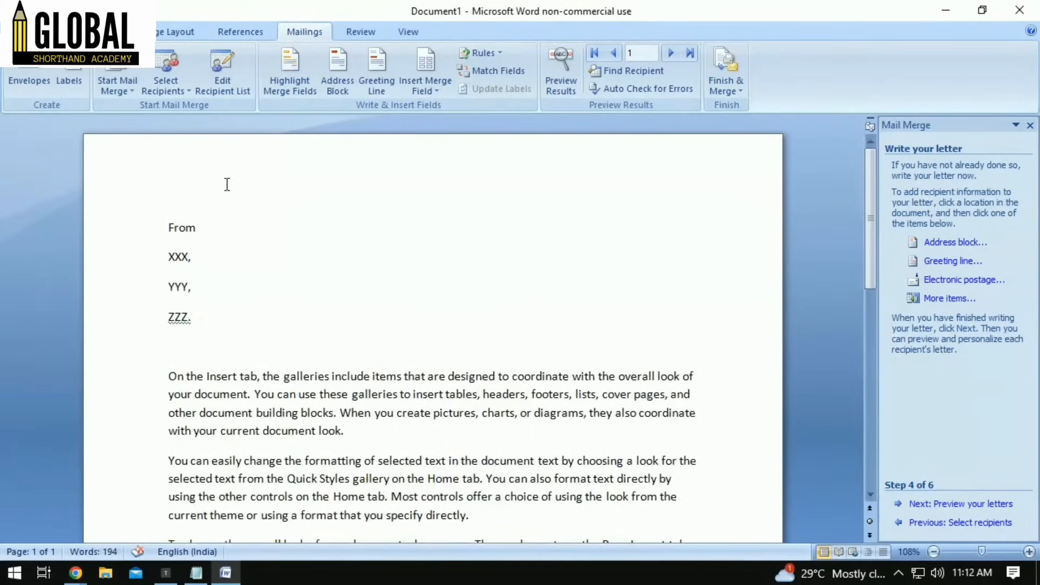
# - Add a "To" line directly above the First_Name merge field
pyautogui.scroll(-8, 227, 185)
pyautogui.scroll(2, 212, 250)
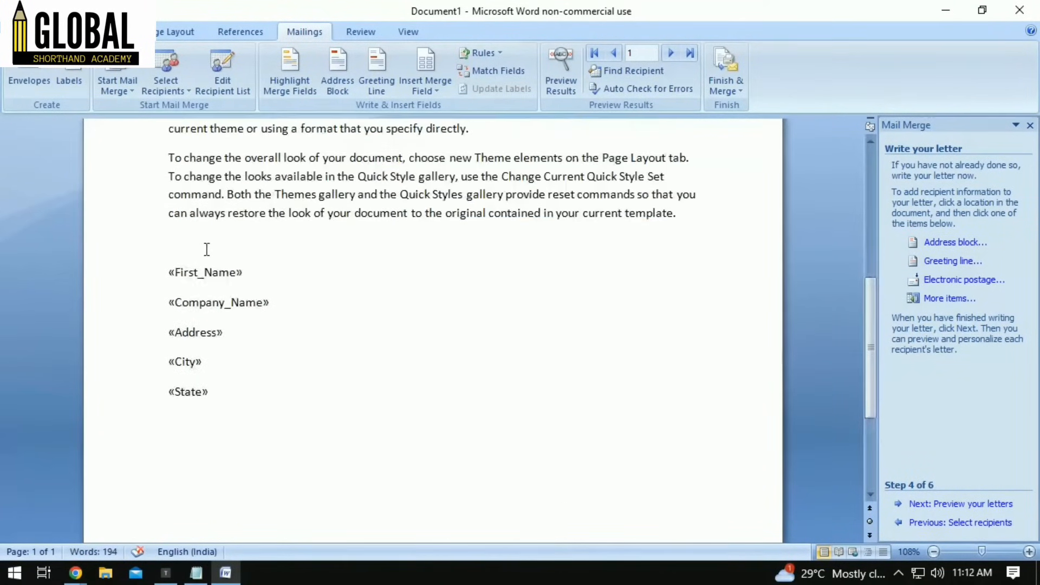
pyautogui.click(168, 263)
pyautogui.press('Return')
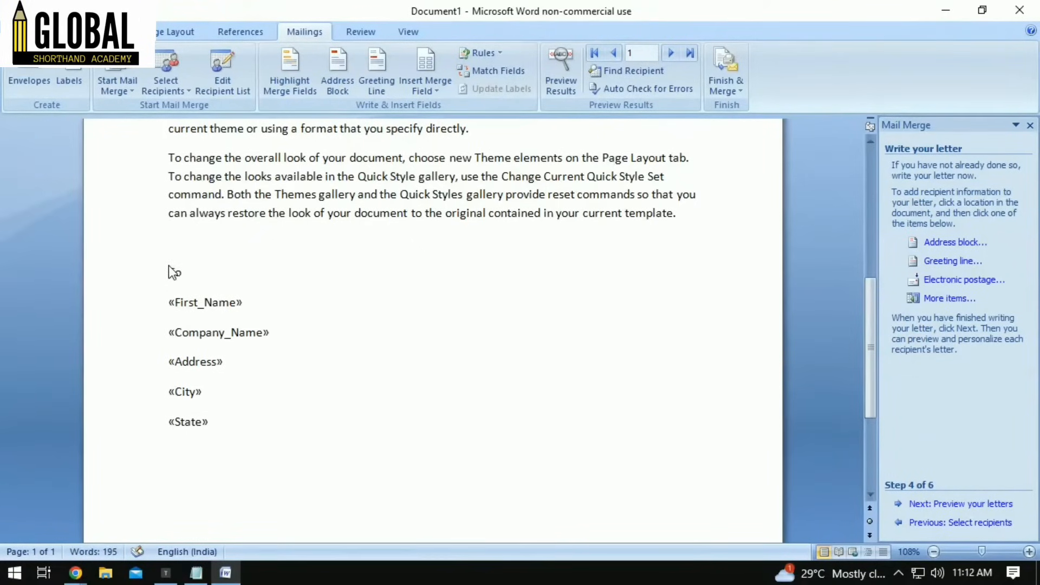
# - Advance the merge to previewing the letters and check the first recipient's letter from sender block to recipient address
pyautogui.scroll(6, 206, 303)
pyautogui.scroll(-8, 230, 370)
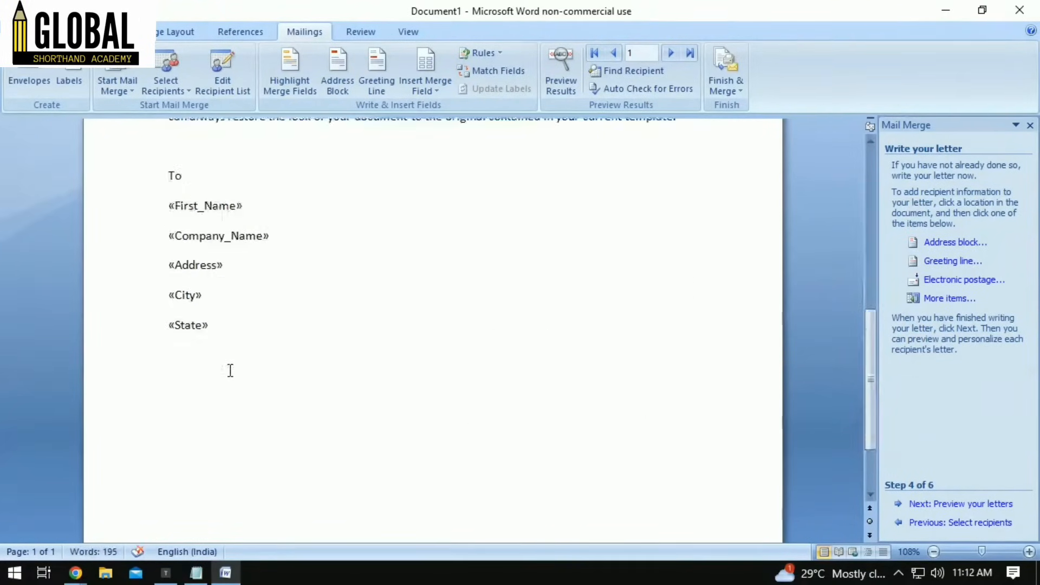
pyautogui.scroll(5, 230, 370)
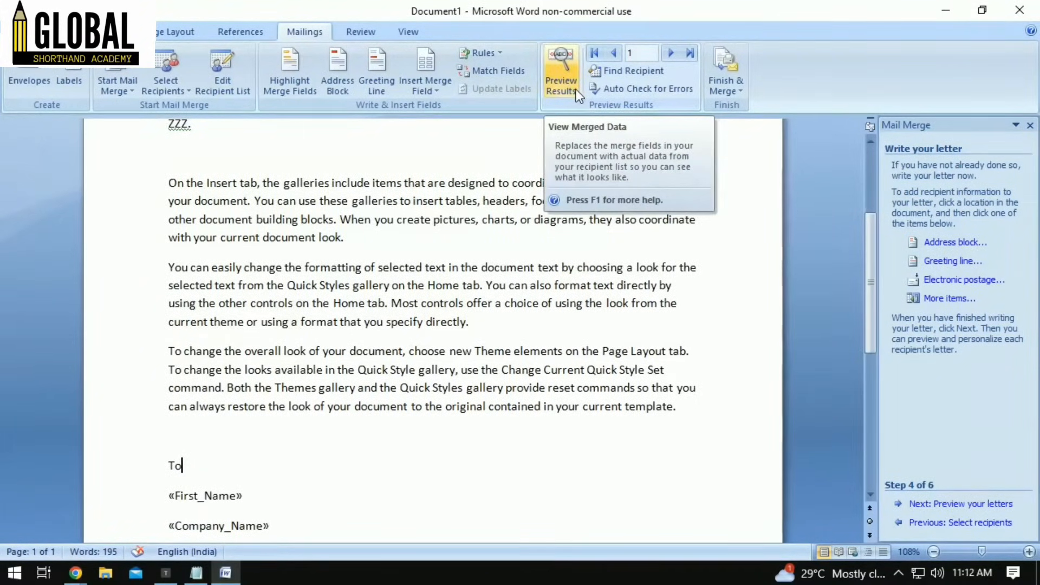
pyautogui.scroll(3, 572, 135)
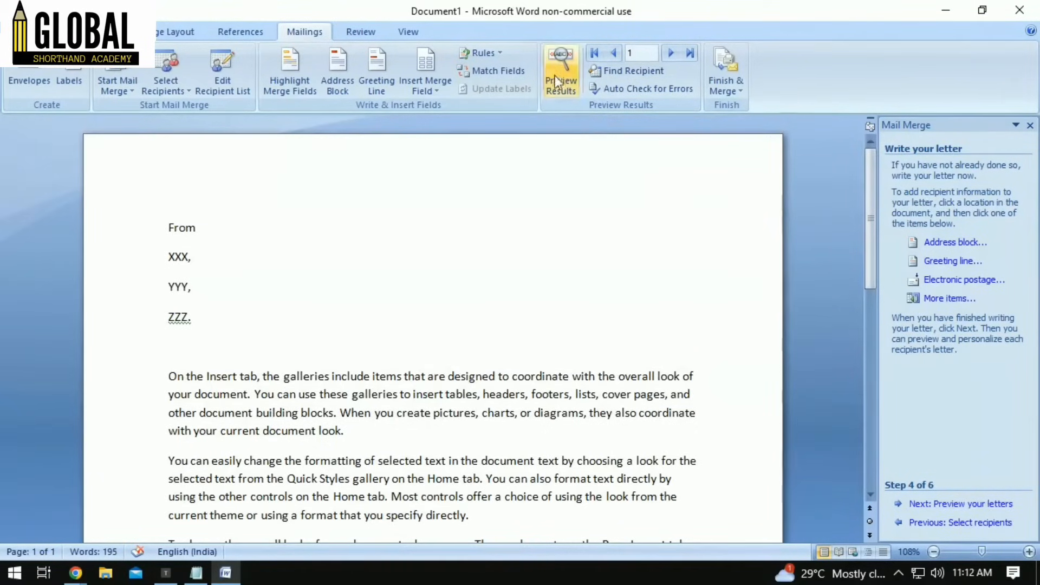
pyautogui.click(973, 505)
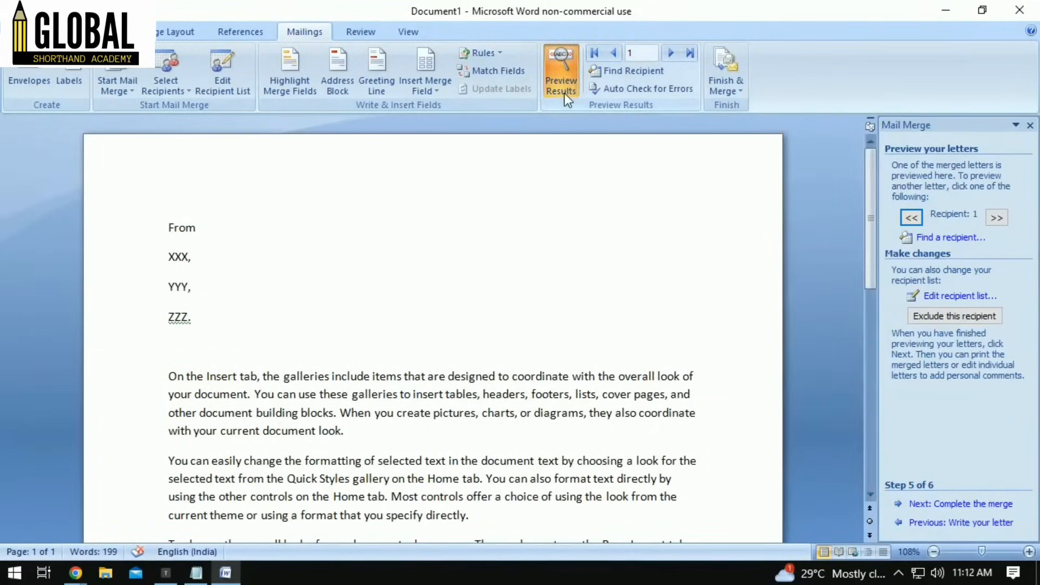
pyautogui.scroll(-8, 570, 228)
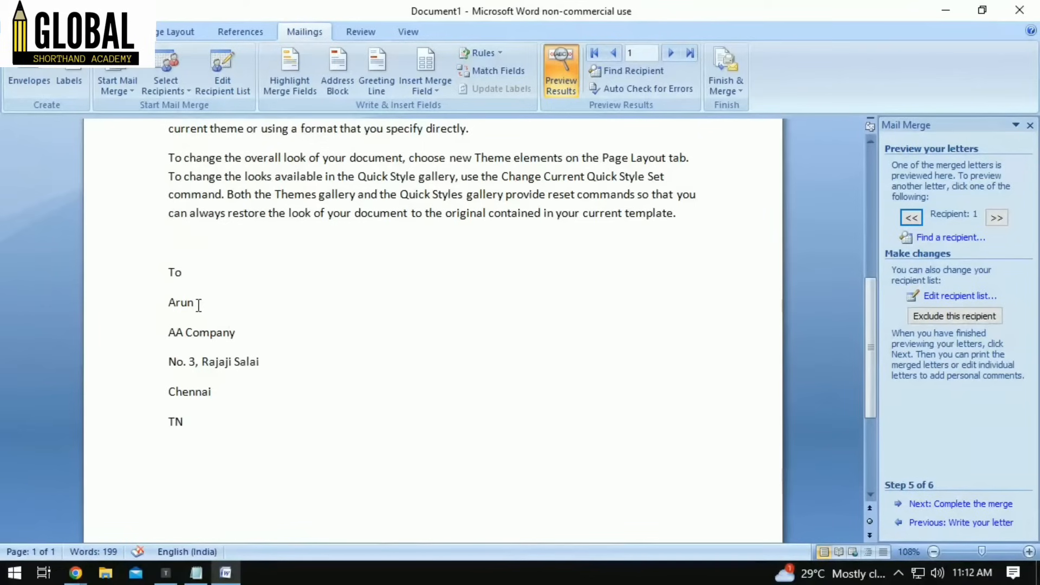
pyautogui.scroll(-4, 340, 404)
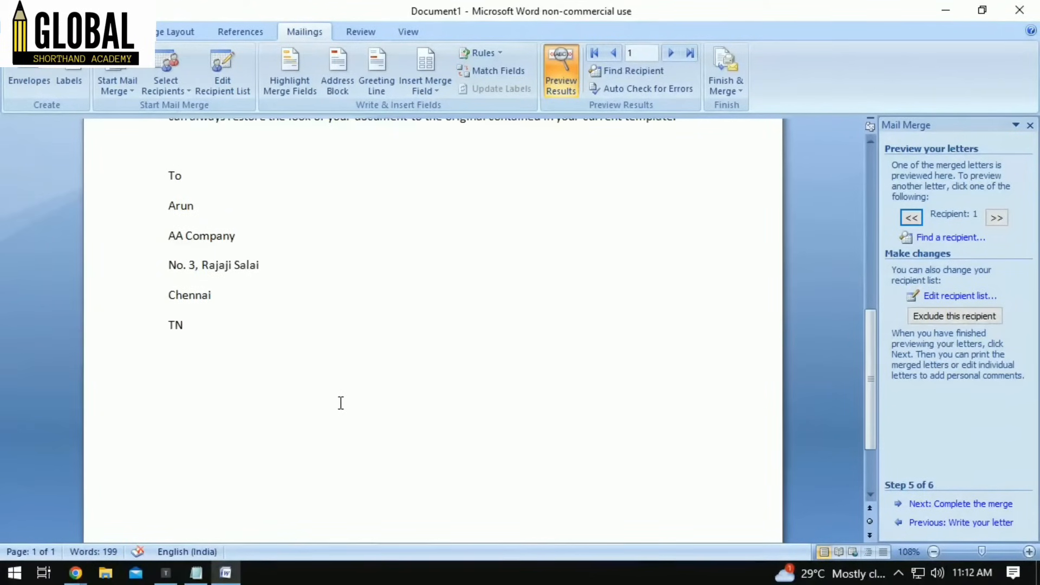
pyautogui.scroll(3, 381, 314)
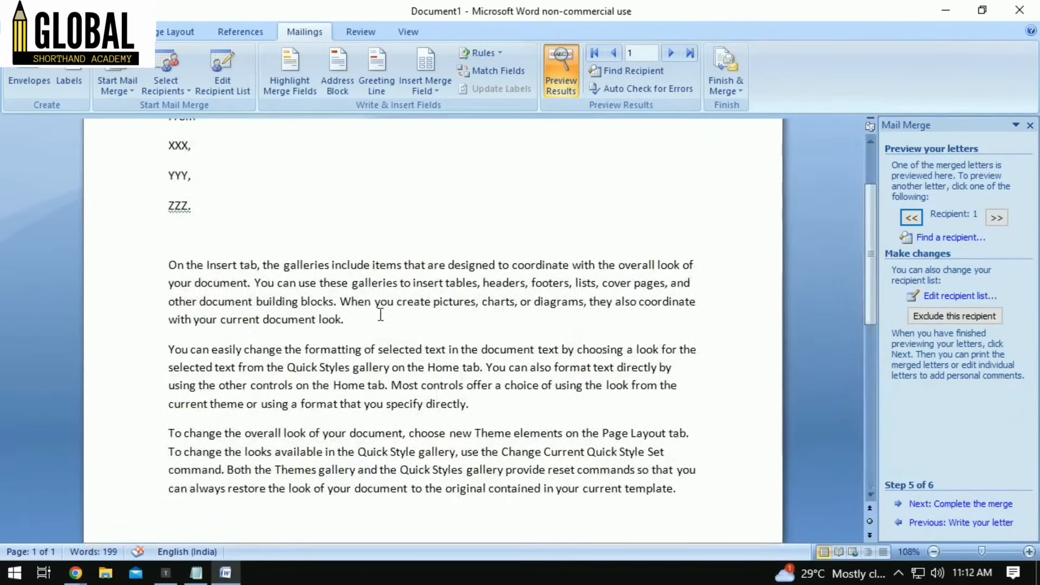
pyautogui.scroll(-5, 381, 315)
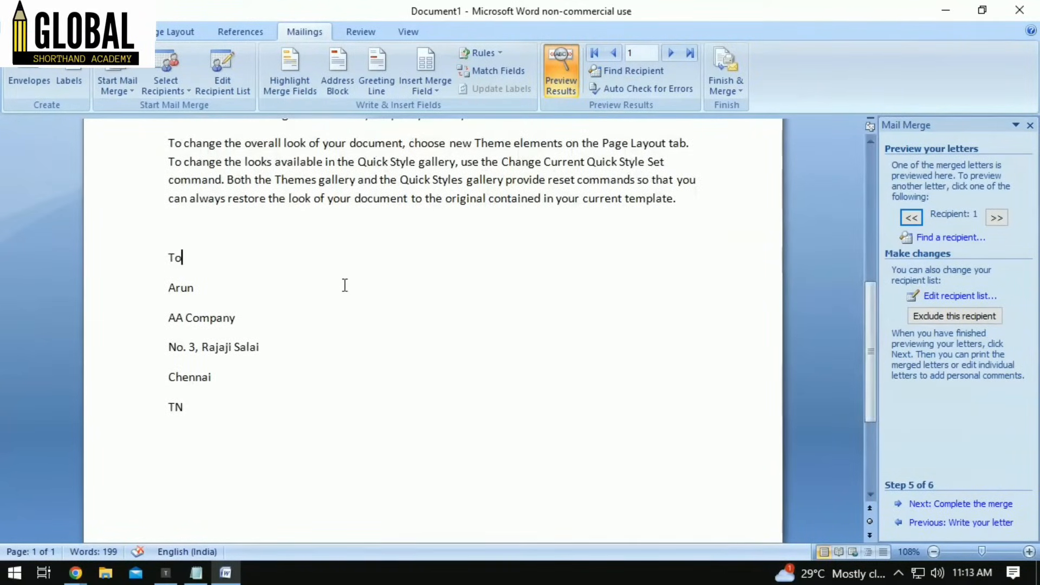
# - Complete the merge by printing all records with the doPDF v7 printer, replacing the existing Document1.pdf in the Documents folder
pyautogui.click(993, 505)
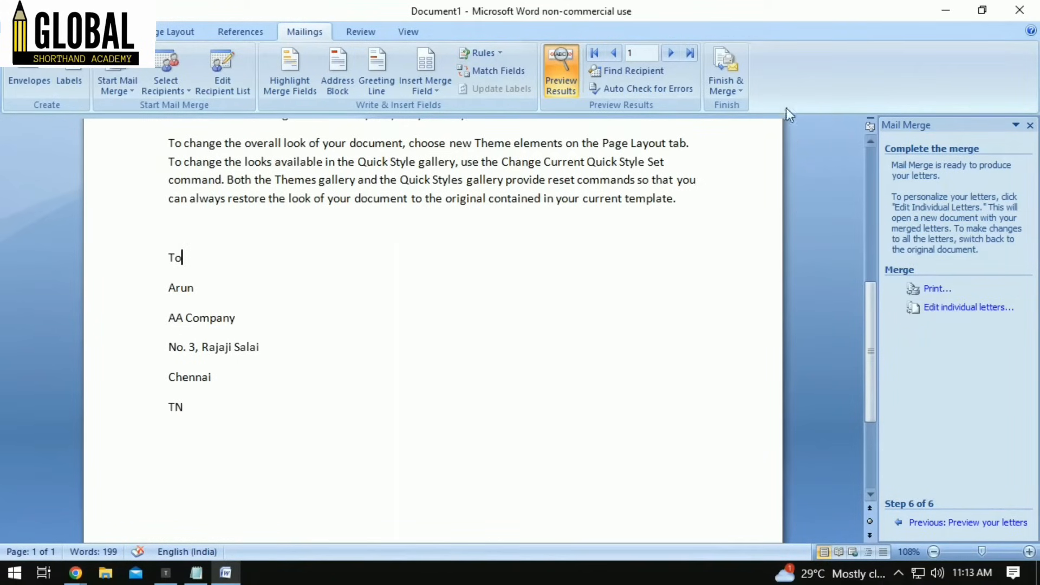
pyautogui.click(729, 87)
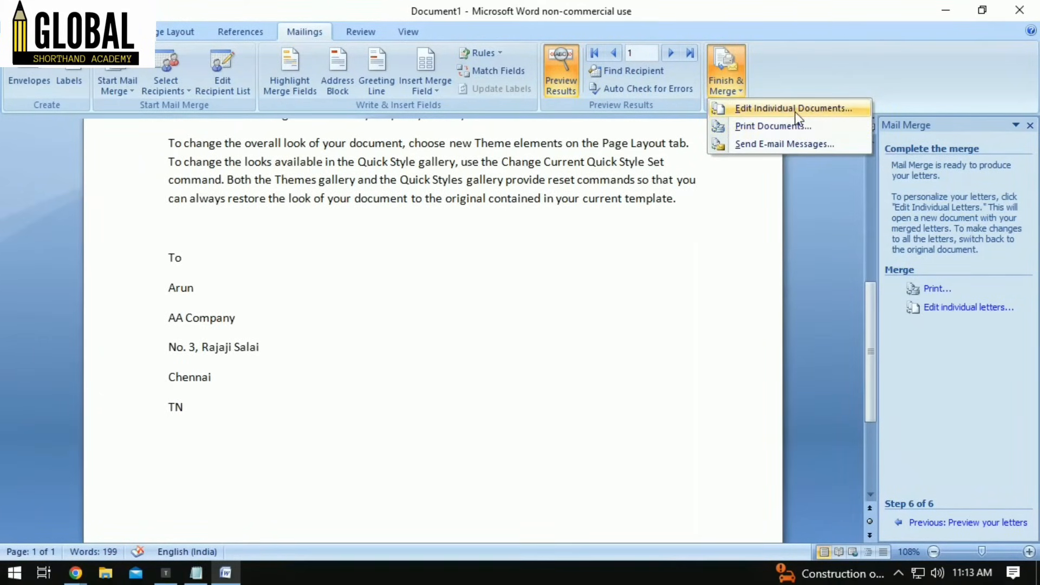
pyautogui.click(792, 126)
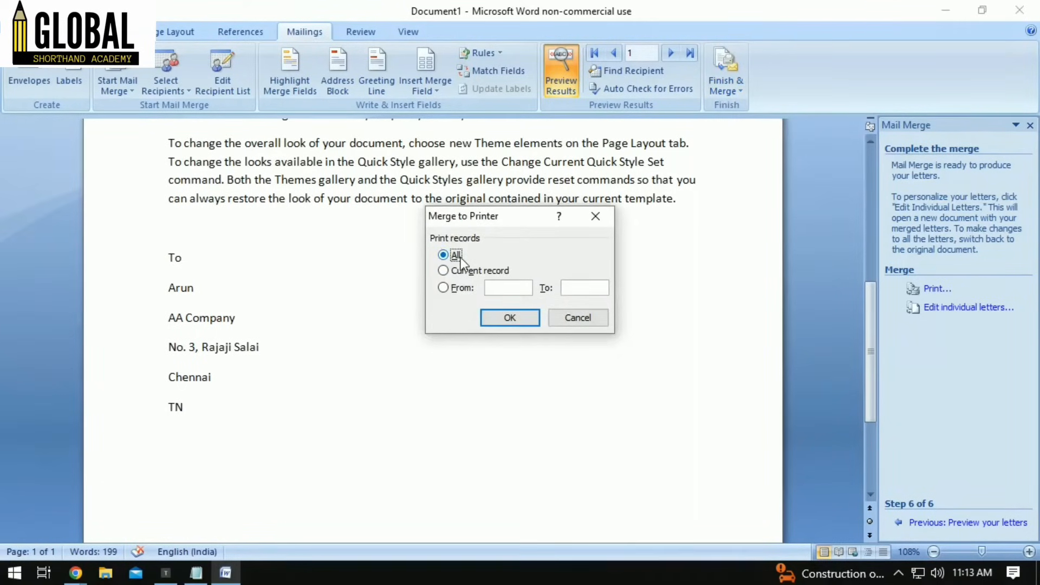
pyautogui.click(503, 319)
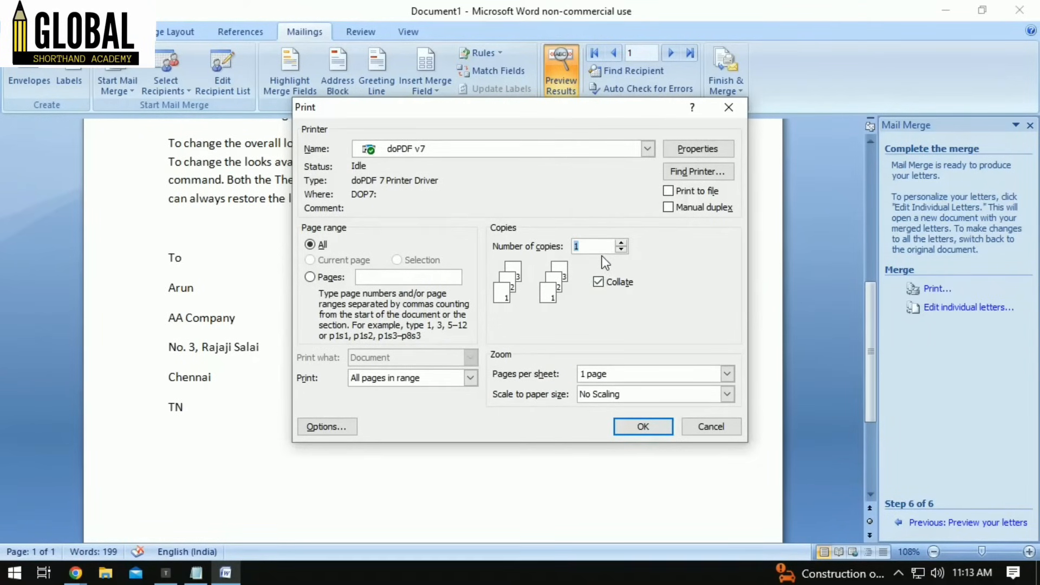
pyautogui.click(644, 427)
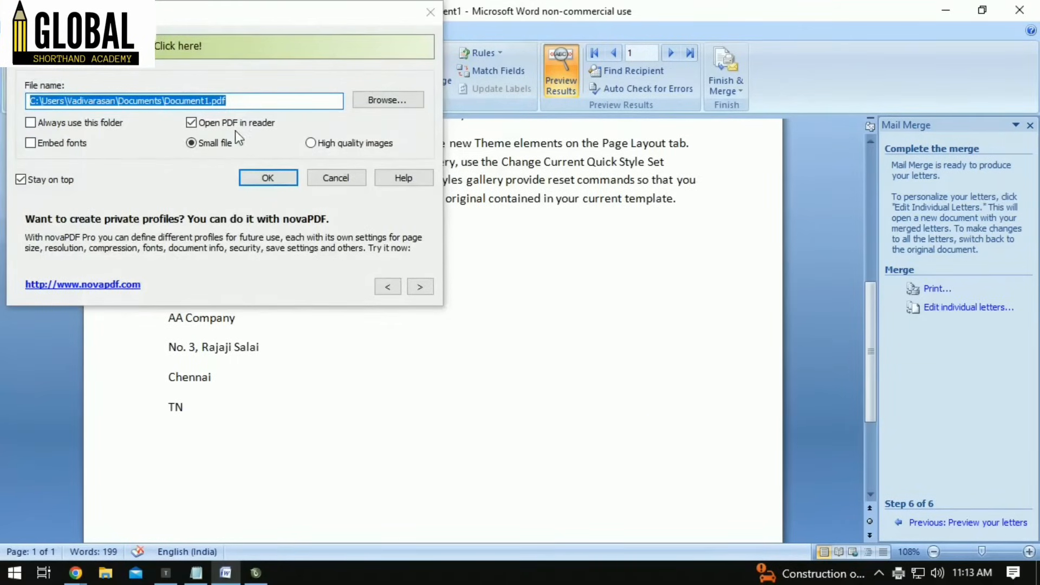
pyautogui.click(265, 178)
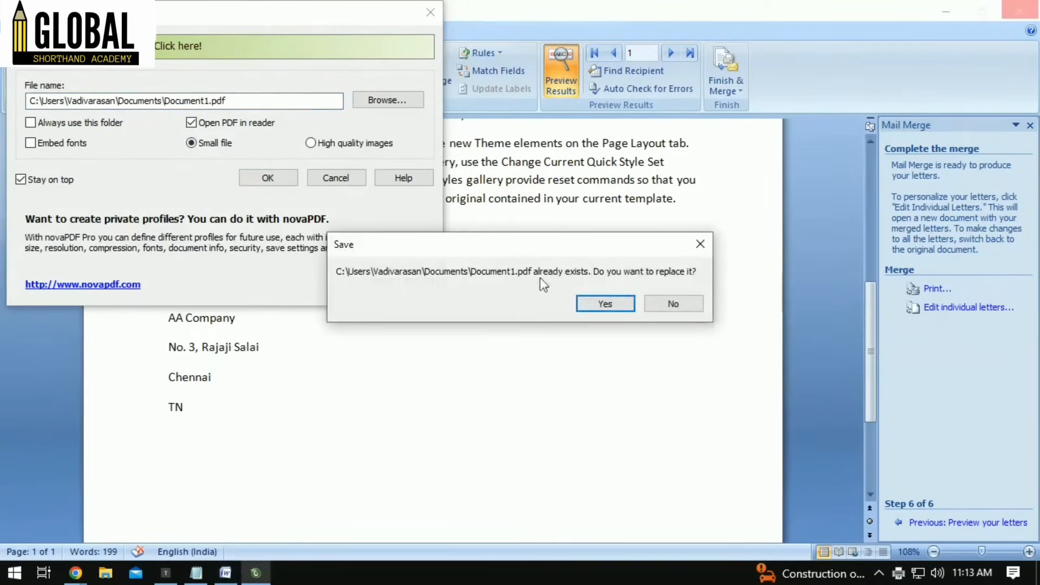
pyautogui.click(627, 312)
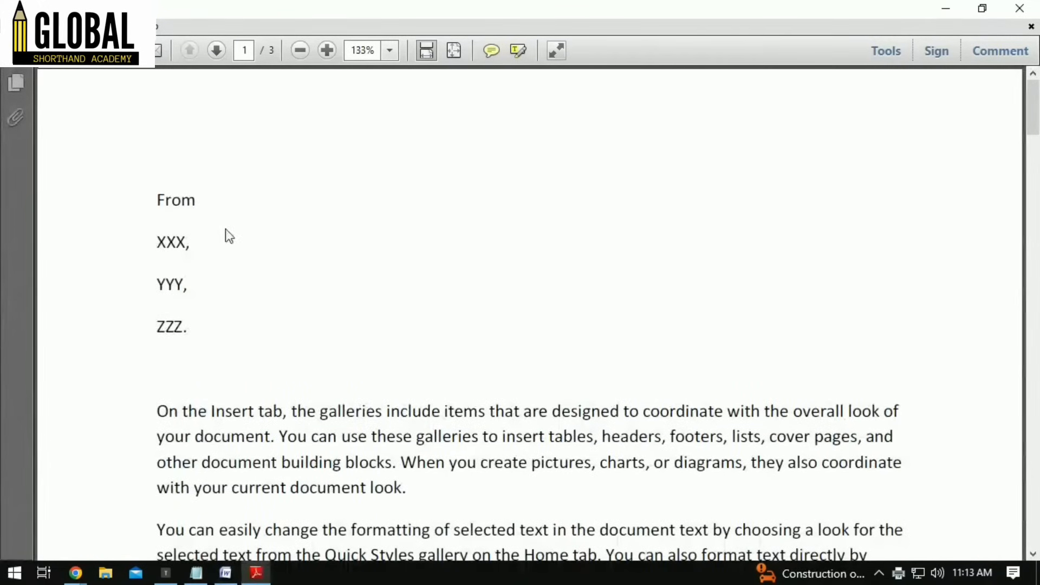
# - Examine the sender block, body text and recipient address in each of the three merged letters in the PDF
pyautogui.scroll(-3, 195, 211)
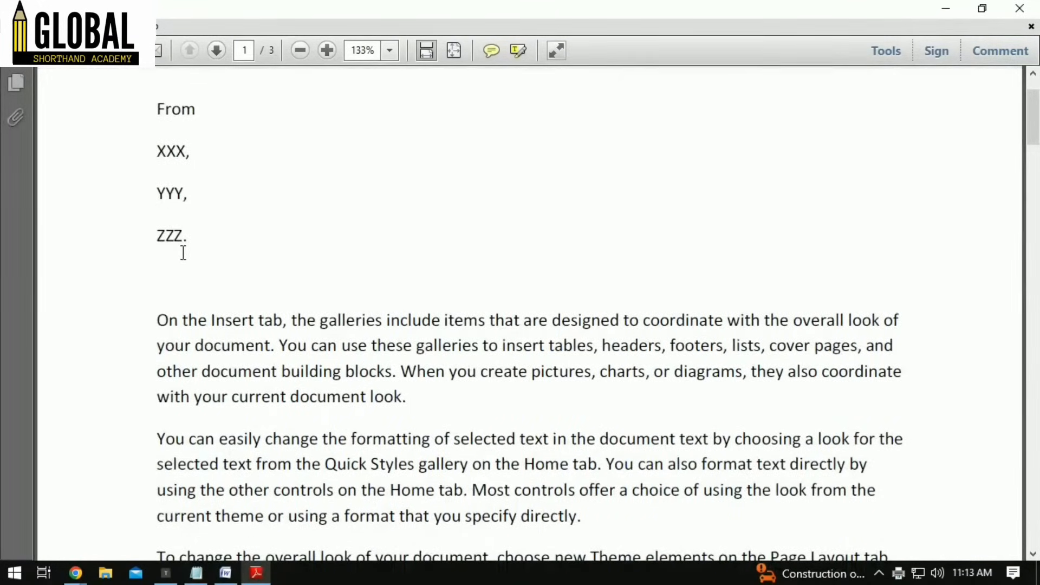
pyautogui.scroll(-15, 184, 253)
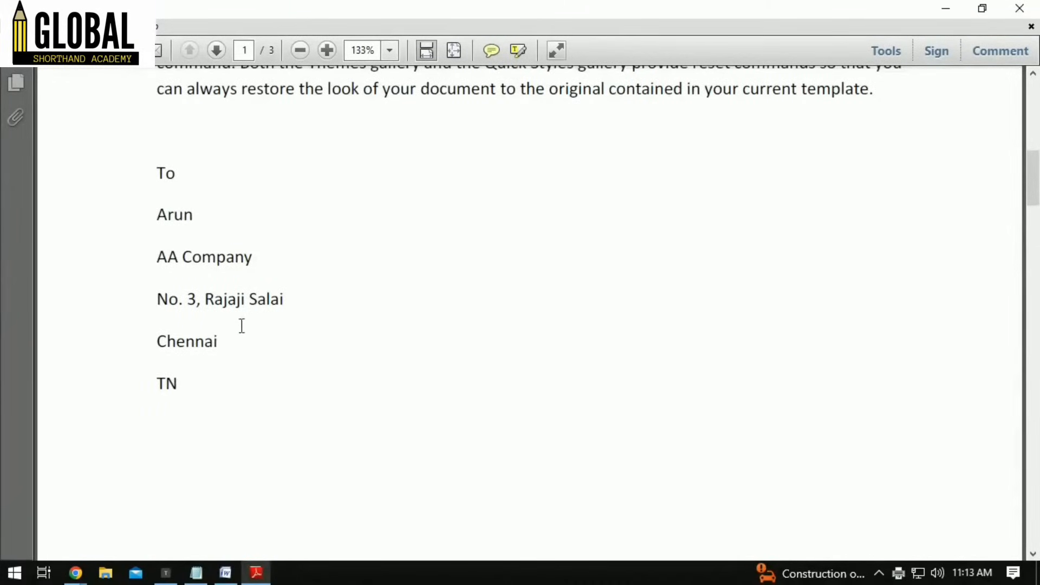
pyautogui.scroll(-3, 198, 368)
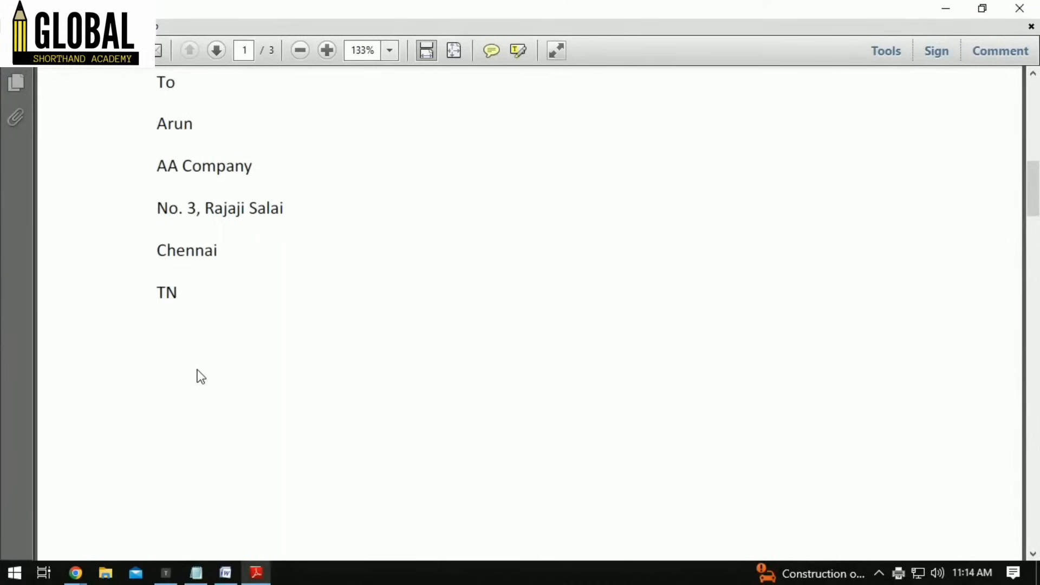
pyautogui.scroll(-15, 197, 370)
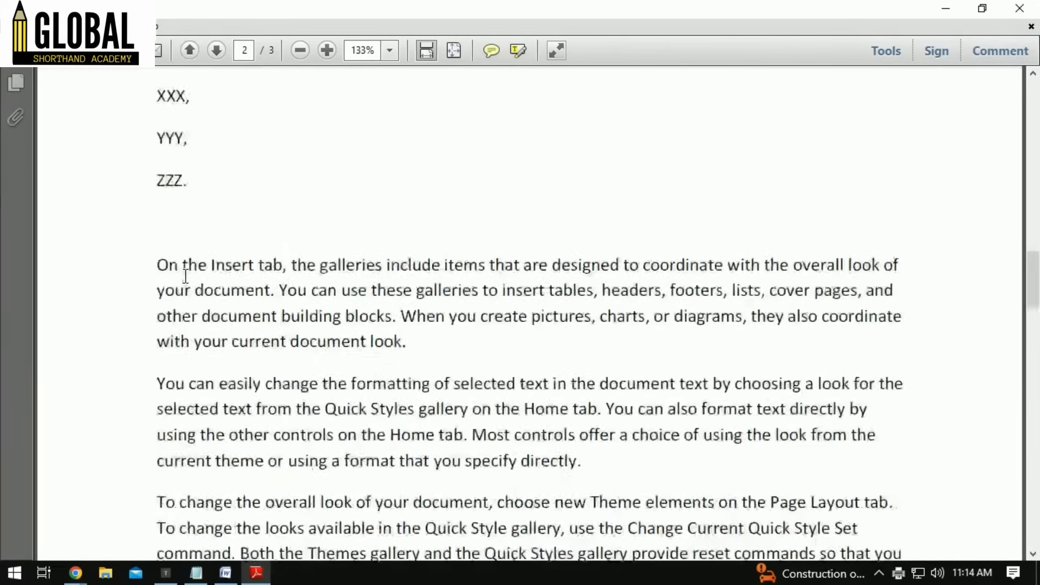
pyautogui.scroll(-15, 185, 276)
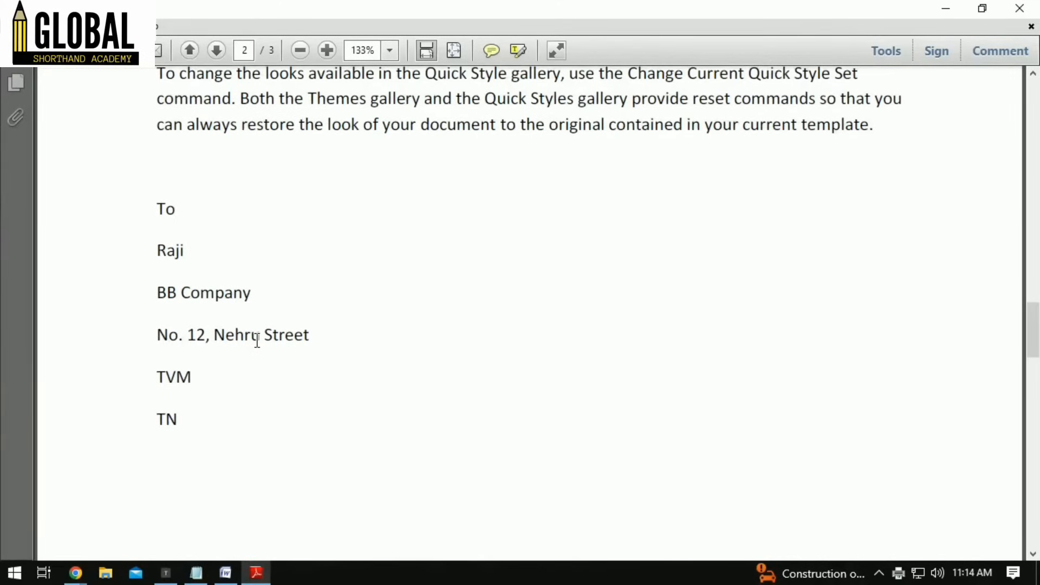
pyautogui.scroll(-2, 258, 347)
pyautogui.scroll(-10, 204, 344)
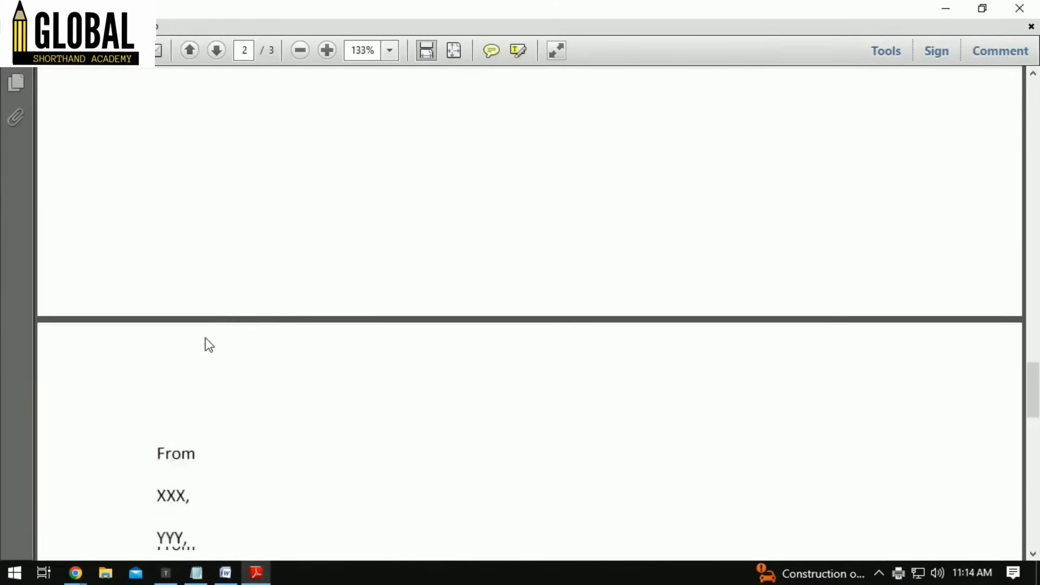
pyautogui.scroll(-8, 208, 341)
pyautogui.scroll(-5, 207, 344)
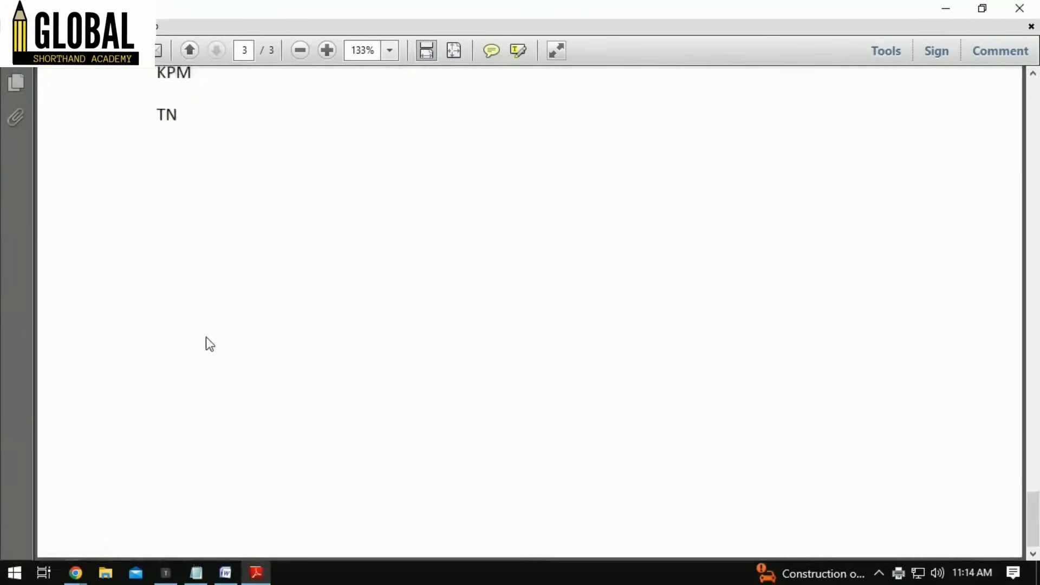
pyautogui.scroll(7, 206, 337)
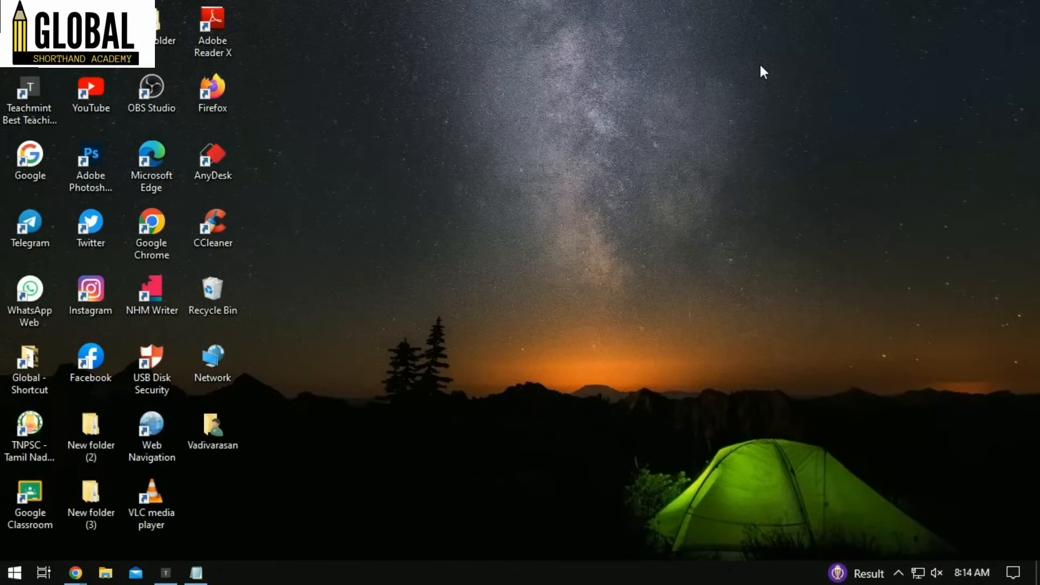
# - Launch Word with the winword command and start a Labels mail merge in the blank document
pyautogui.press('super+r')
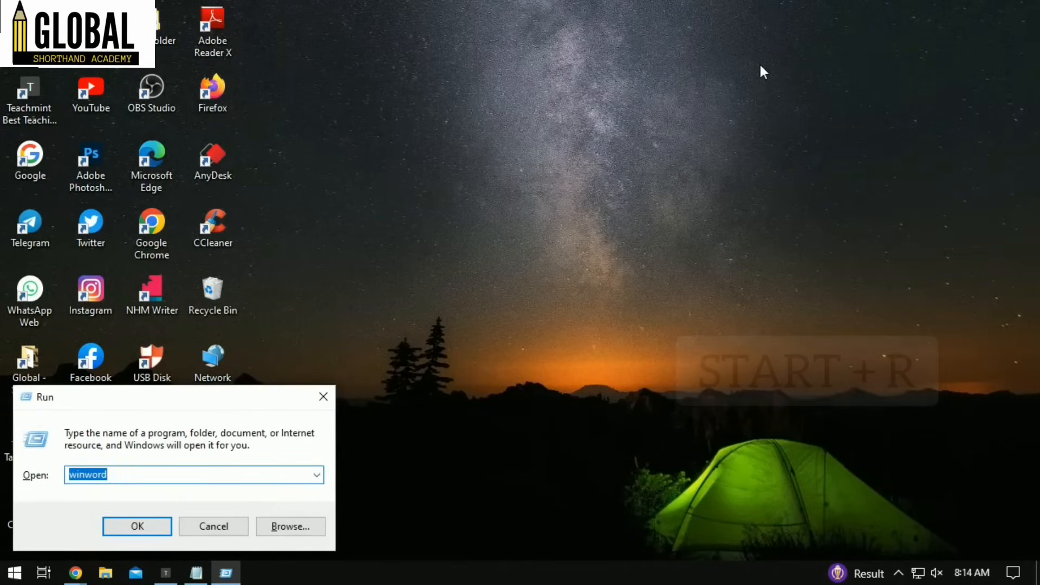
pyautogui.press('Return')
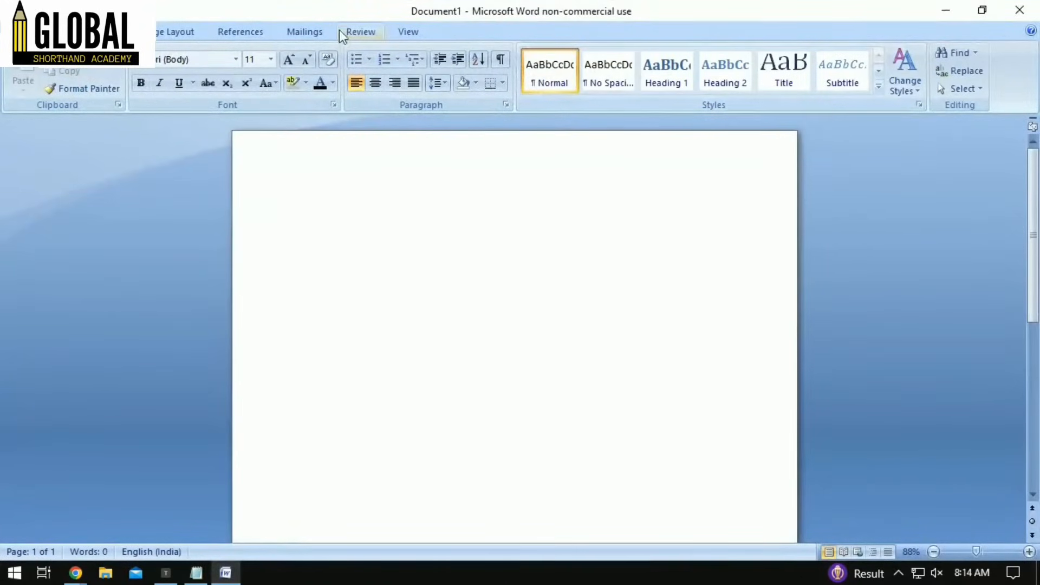
pyautogui.click(301, 36)
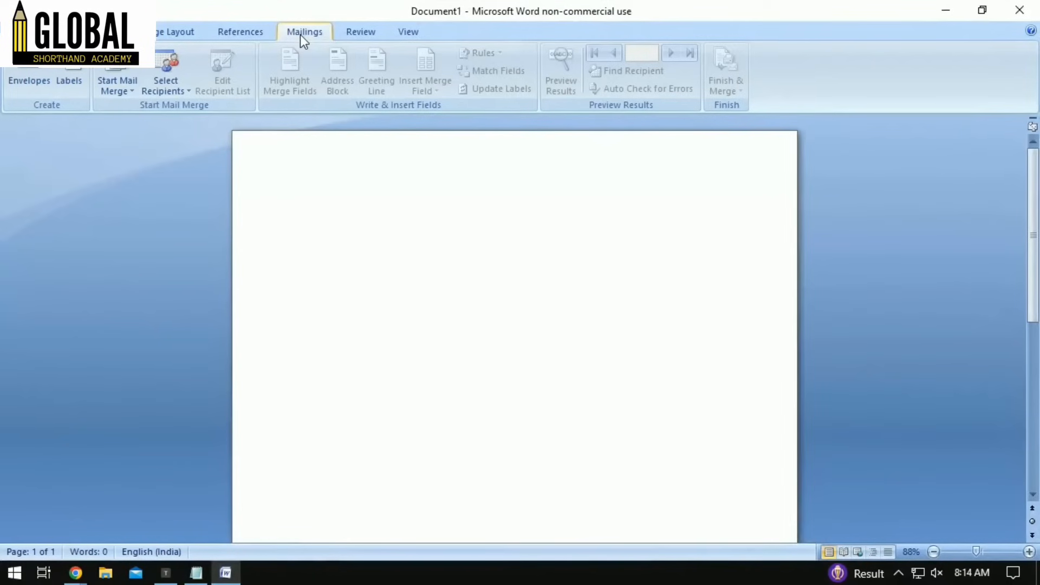
pyautogui.click(125, 85)
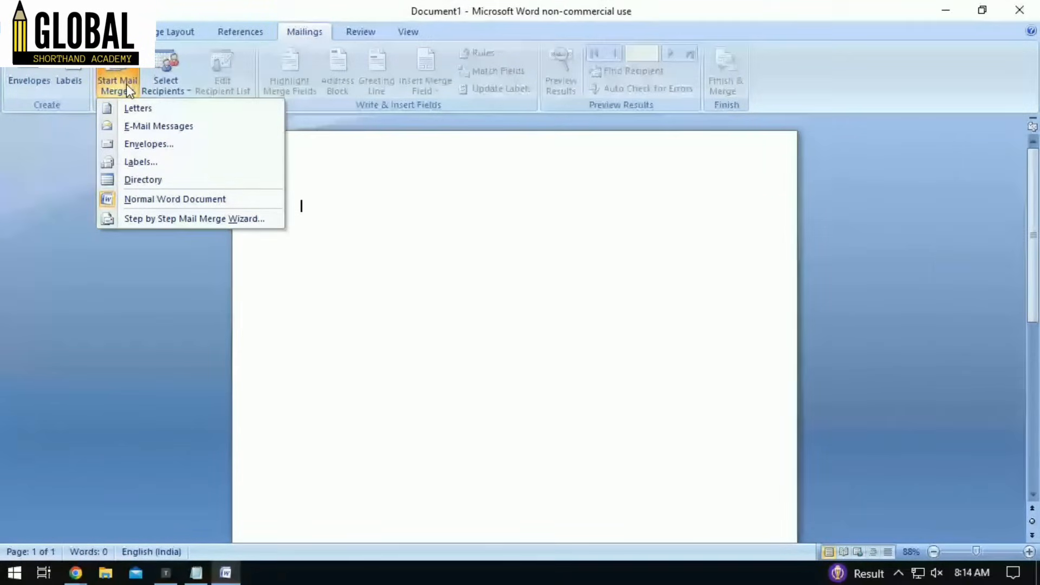
pyautogui.click(129, 161)
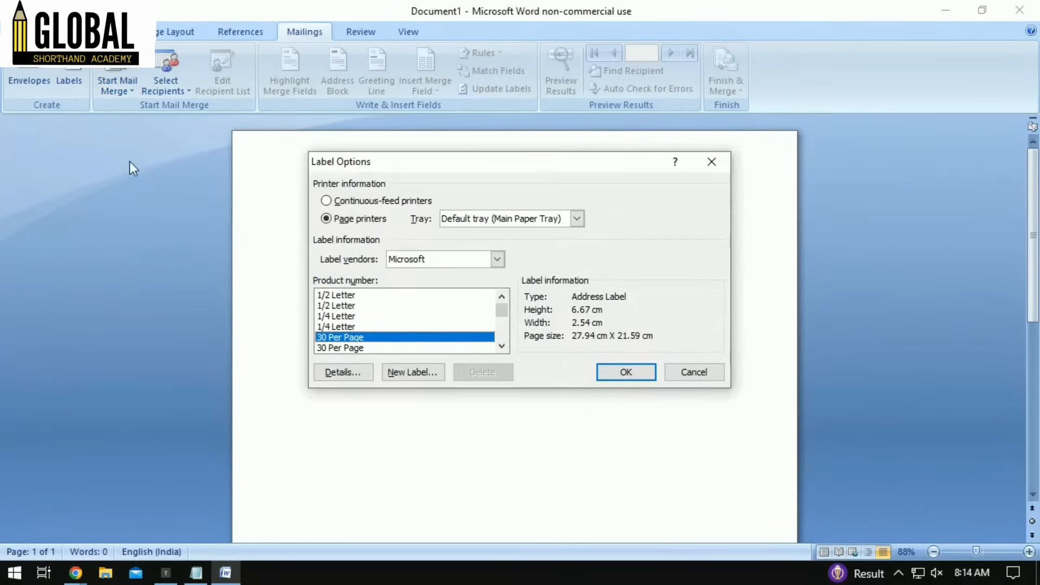
# - Set the label vendor to Microsoft and apply the first 30 Per Page product, 6.67 cm high and 2.54 cm wide
pyautogui.moveTo(466, 160); pyautogui.dragTo(423, 125)
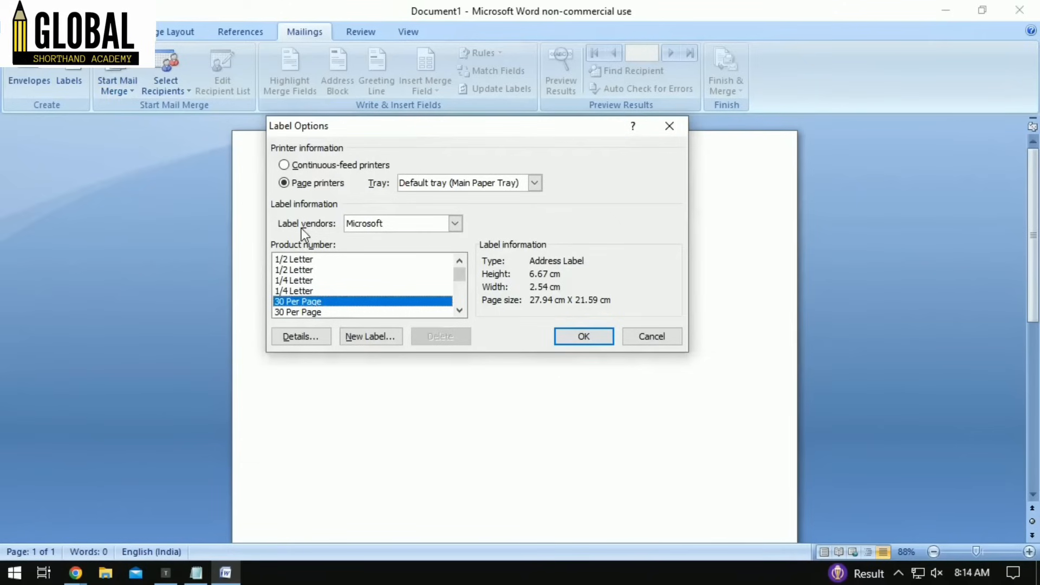
pyautogui.click(454, 223)
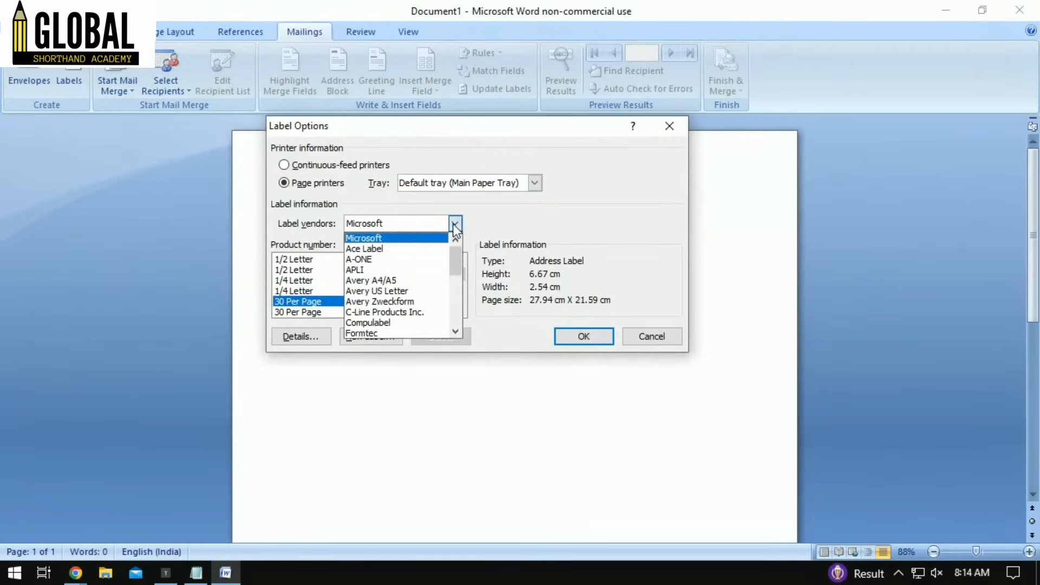
pyautogui.click(410, 241)
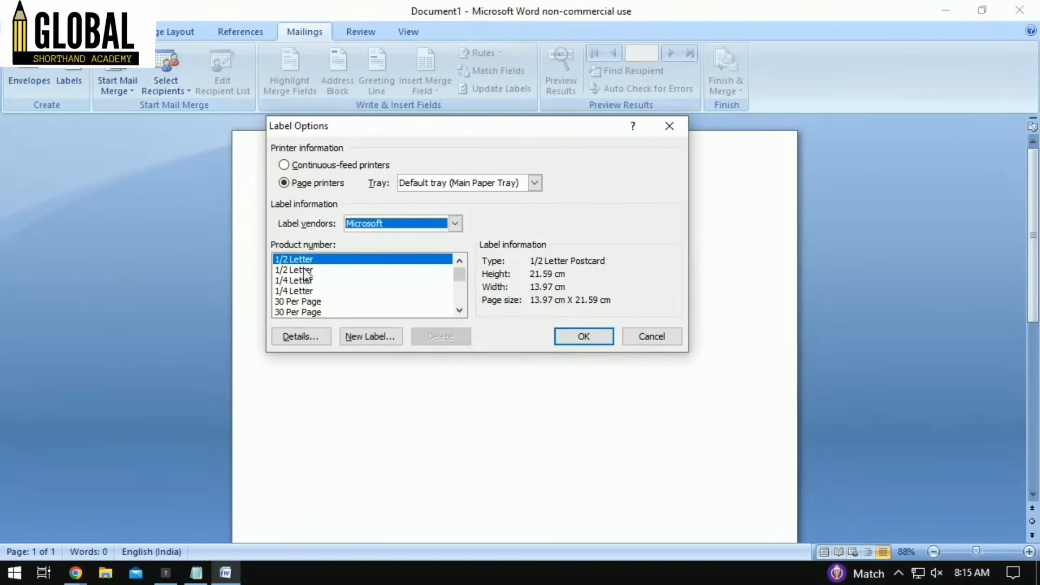
pyautogui.click(307, 302)
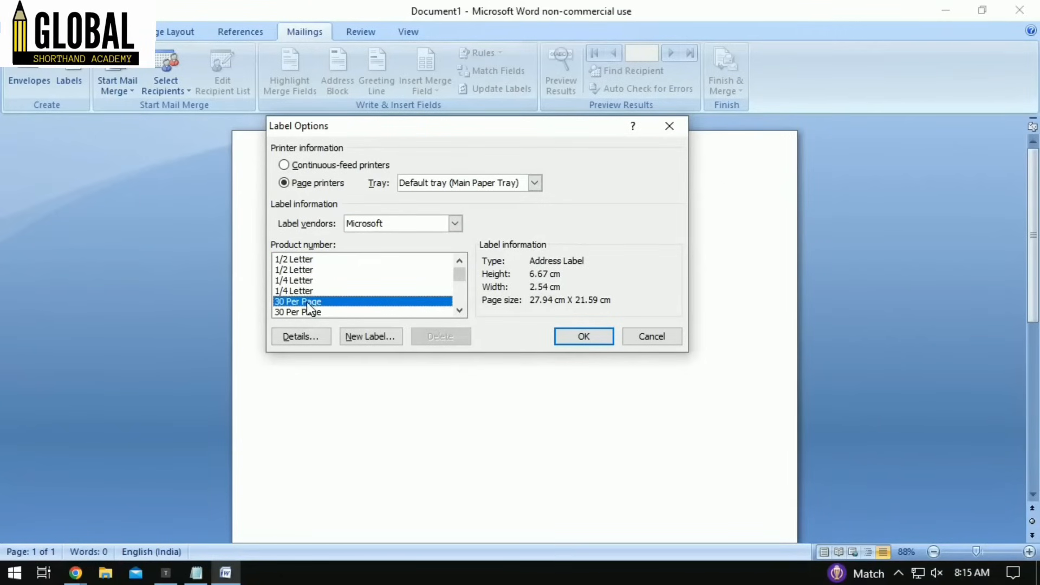
pyautogui.click(349, 312)
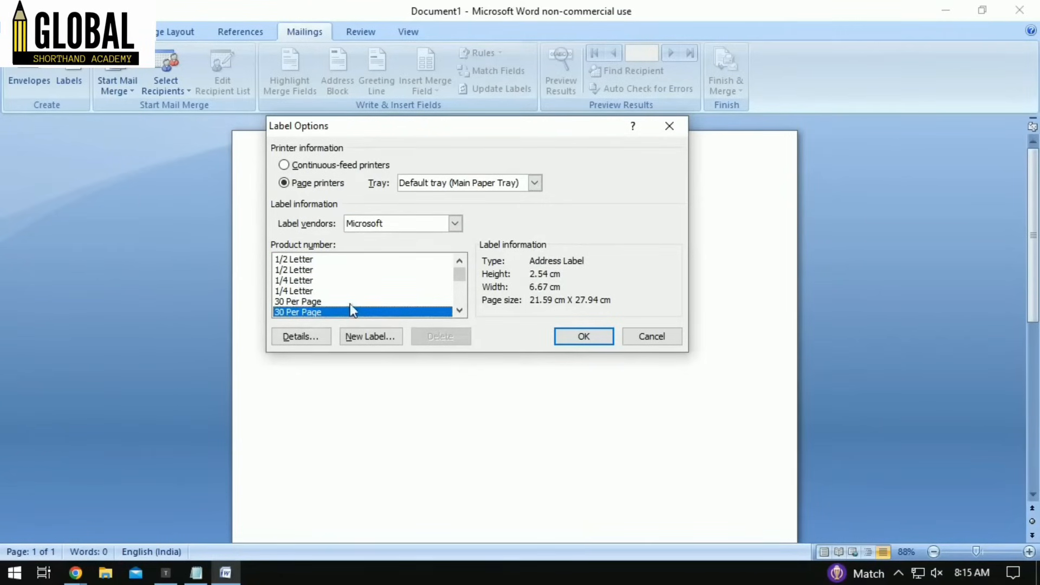
pyautogui.click(350, 302)
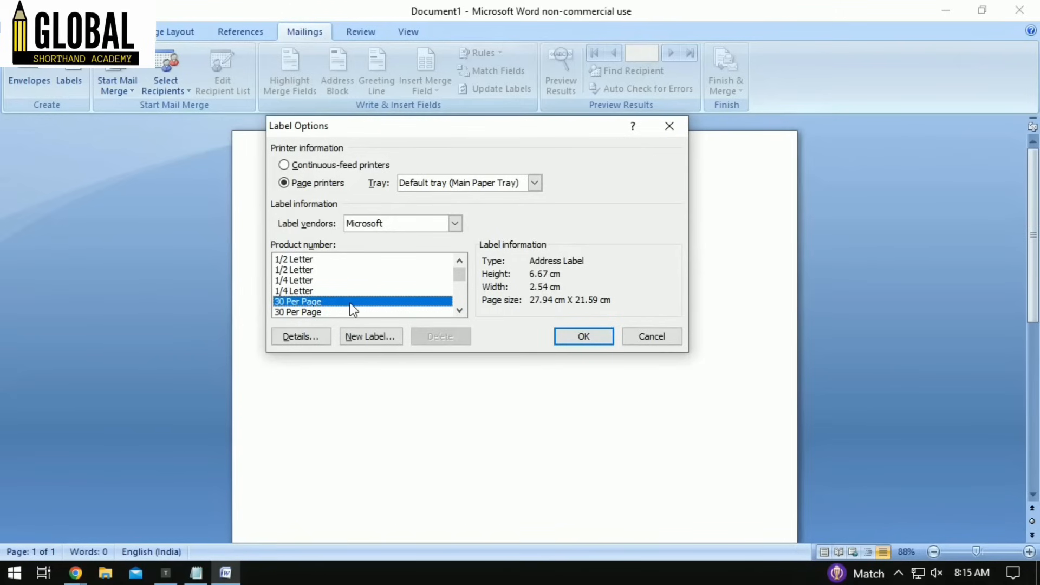
pyautogui.click(598, 337)
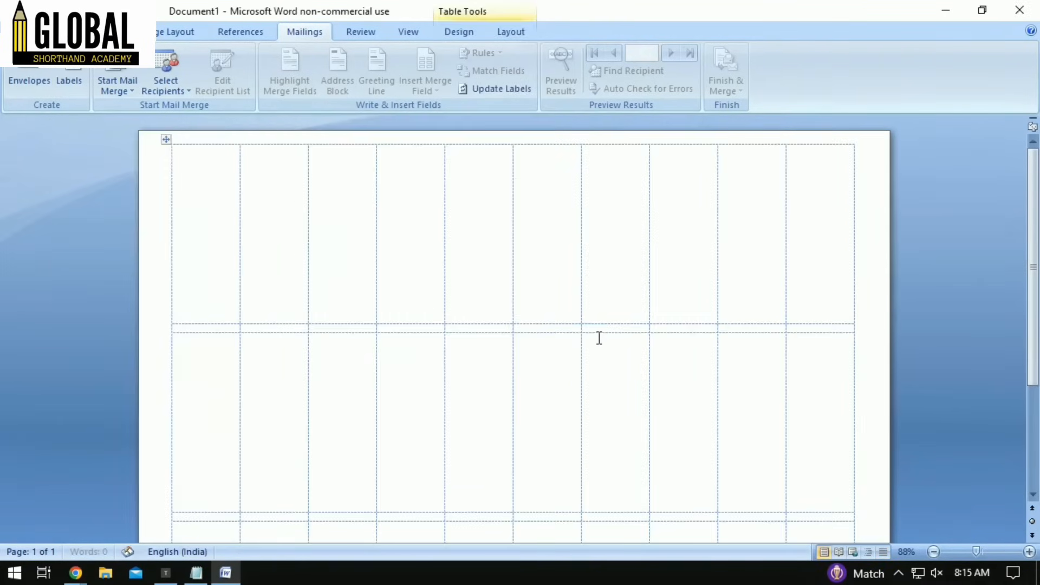
# - Start the Step by Step Mail Merge Wizard with Labels as the document type and advance to choosing the starting document
pyautogui.moveTo(977, 551); pyautogui.dragTo(972, 551)
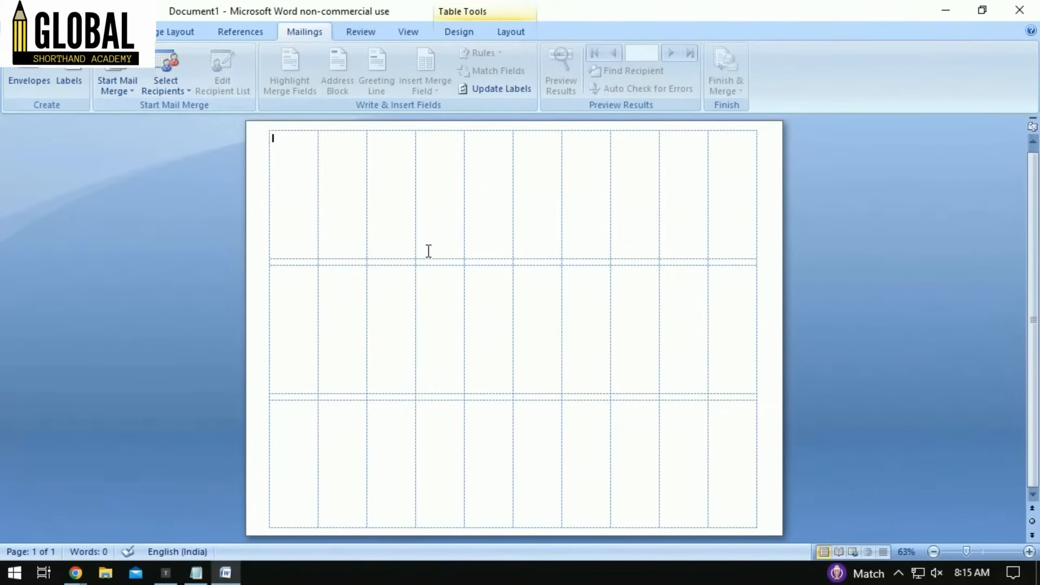
pyautogui.click(125, 89)
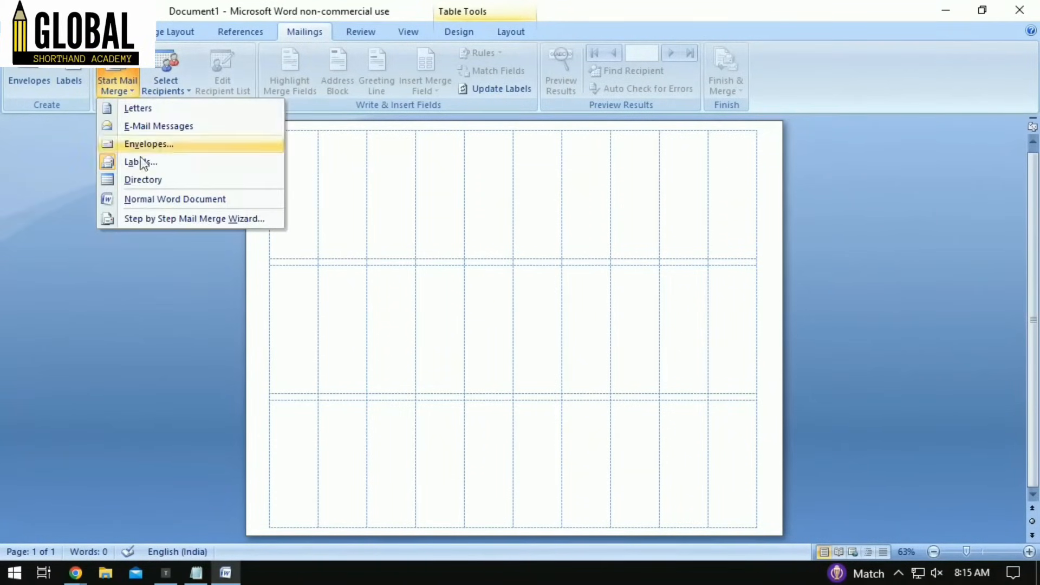
pyautogui.click(155, 220)
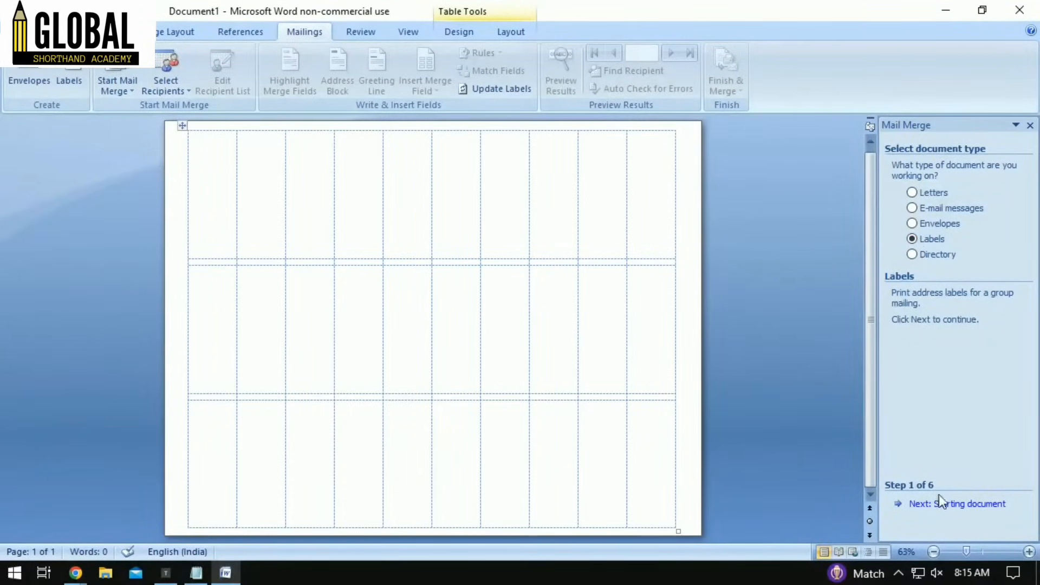
pyautogui.click(972, 504)
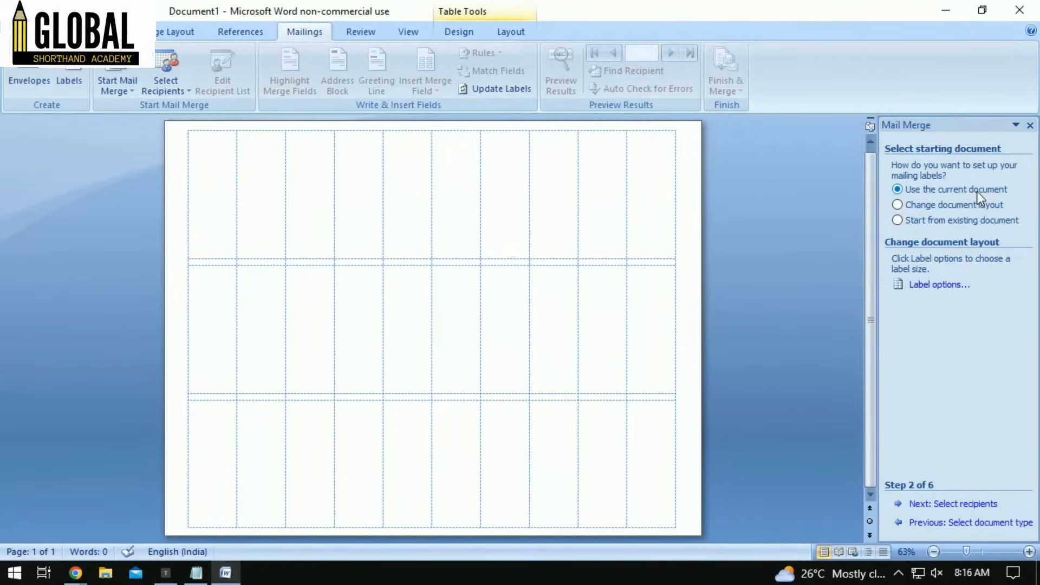
# - Reapply the Microsoft 30 Per Page label layout to the current document from the wizard, accepting the replacement of its contents
pyautogui.click(934, 286)
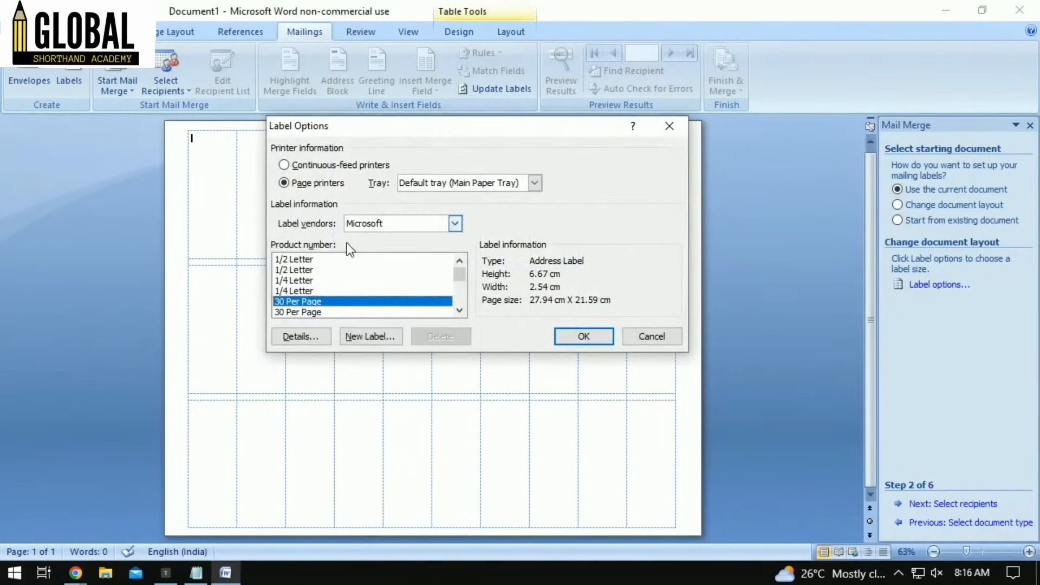
pyautogui.click(574, 336)
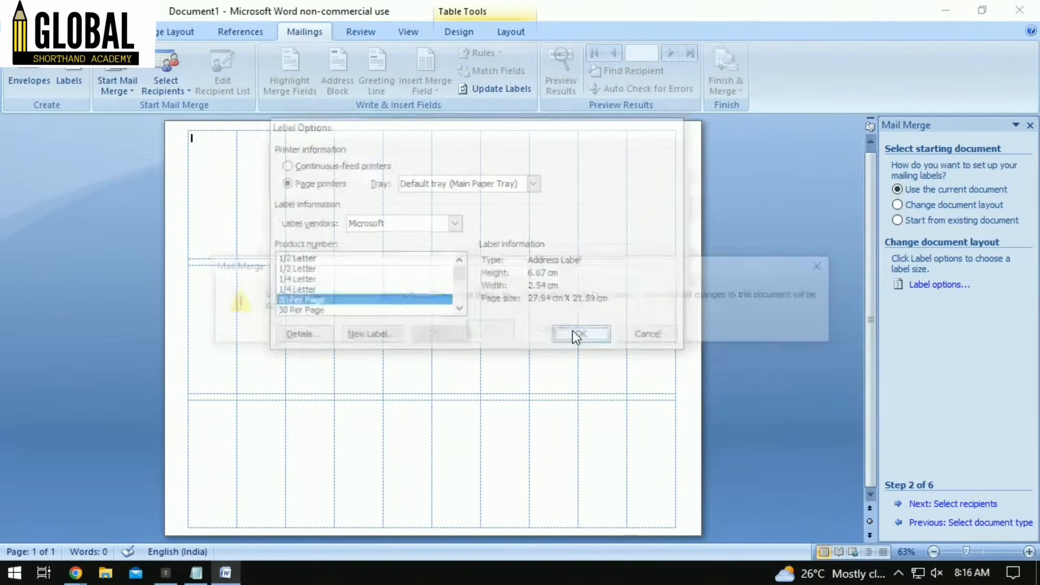
pyautogui.click(493, 322)
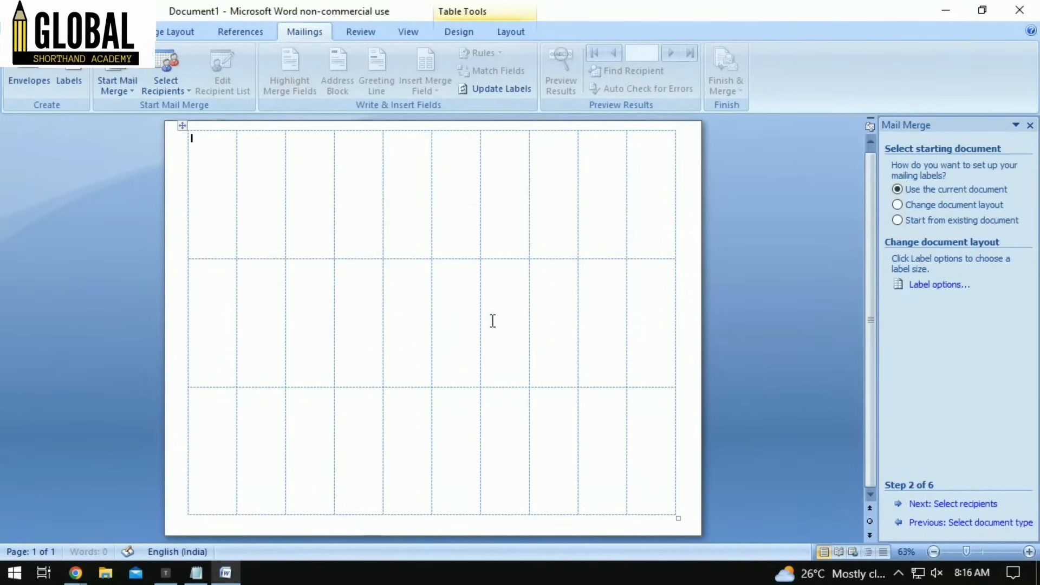
# - Advance the wizard to selecting recipients and start creating a newly typed recipient list
pyautogui.click(956, 508)
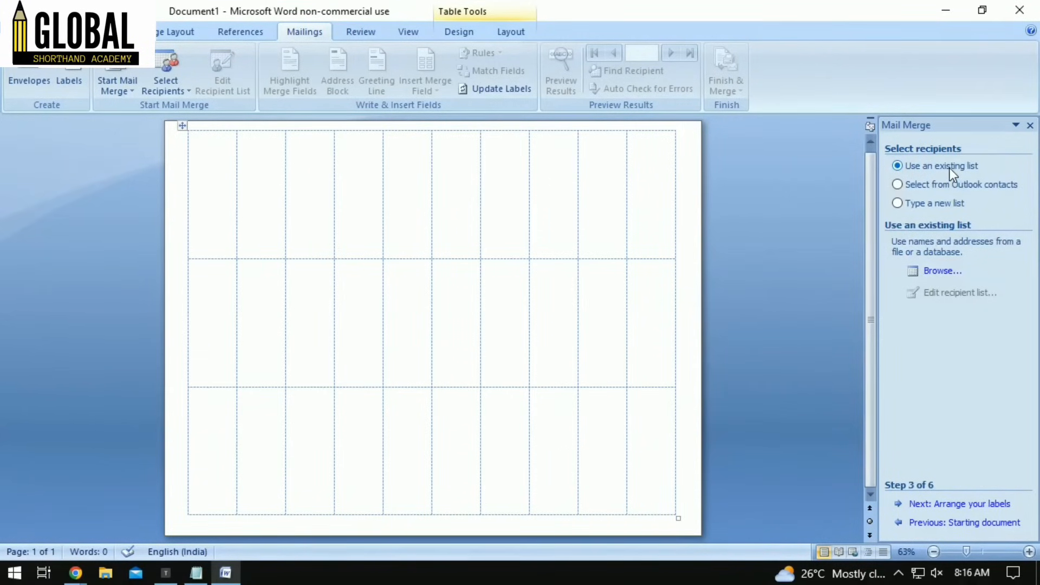
pyautogui.click(931, 205)
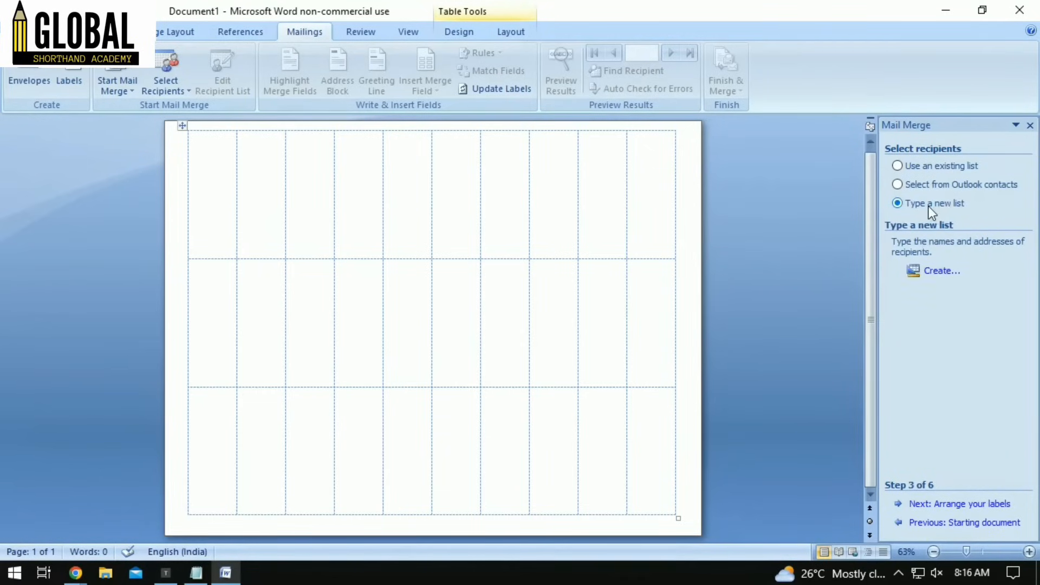
pyautogui.click(942, 272)
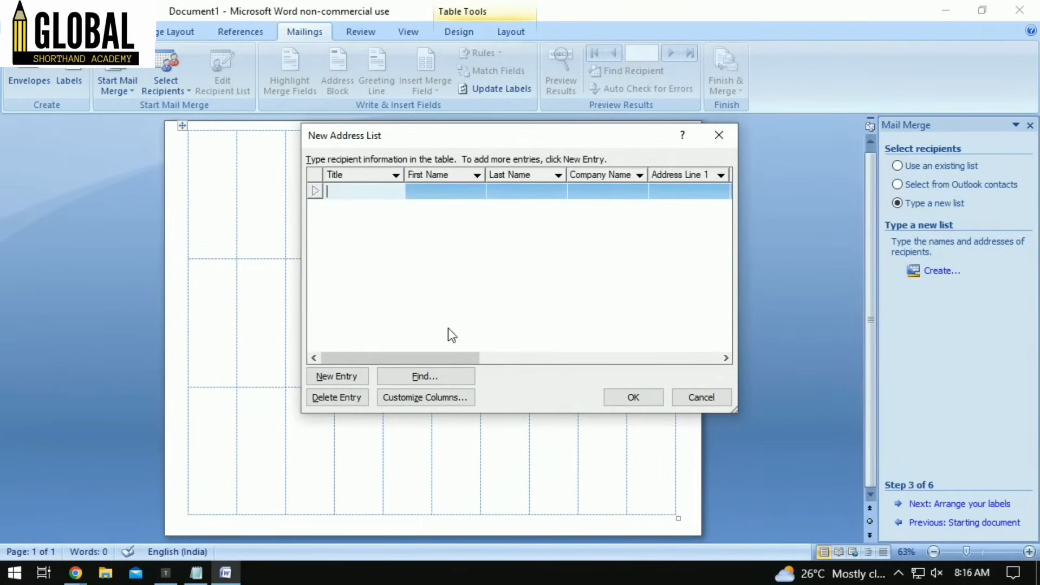
# - Customize the new address list's columns by deleting the Title, Last Name and Company Name fields
pyautogui.click(443, 397)
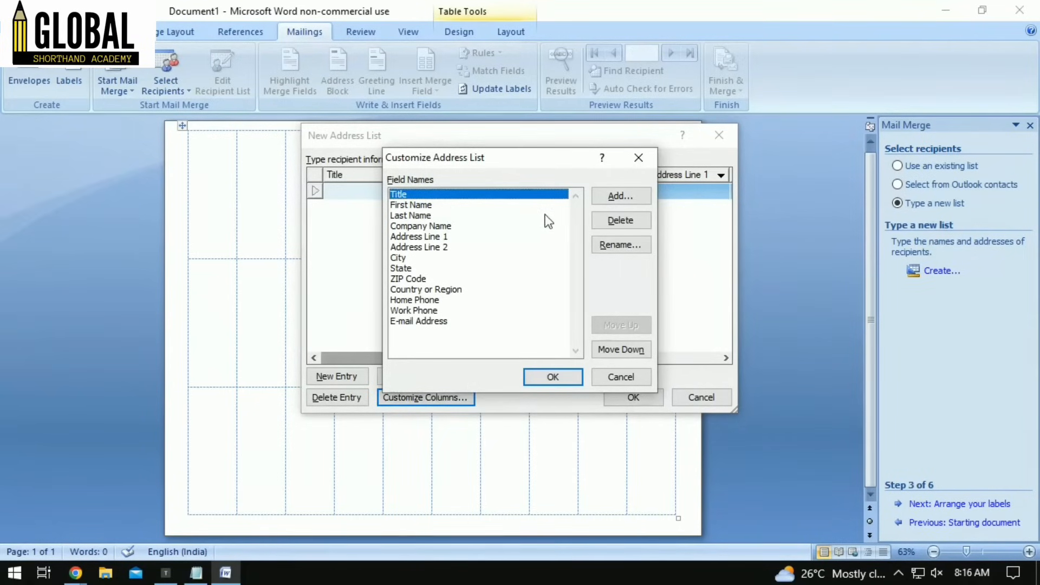
pyautogui.click(621, 223)
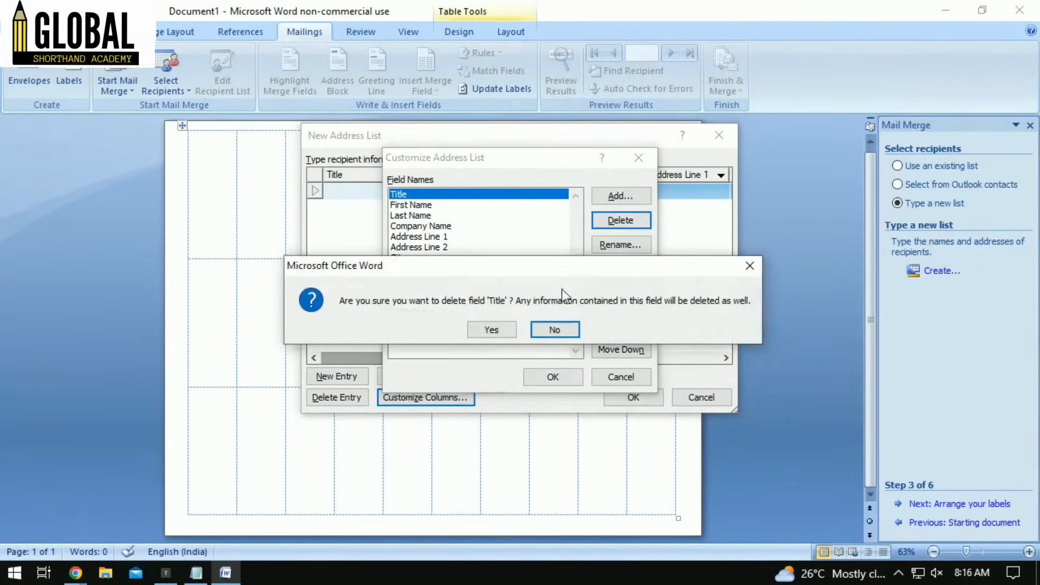
pyautogui.click(490, 328)
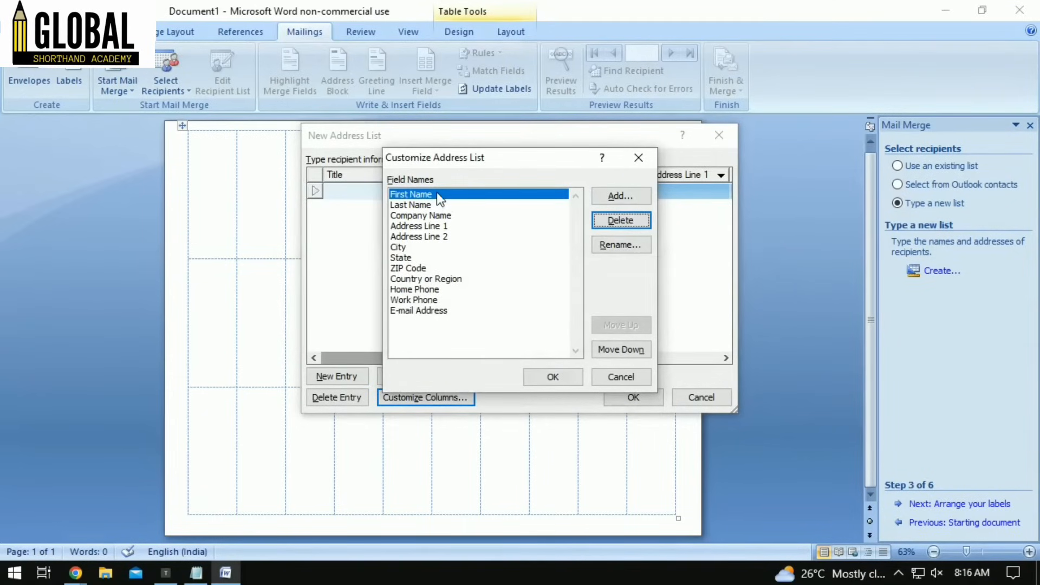
pyautogui.click(453, 206)
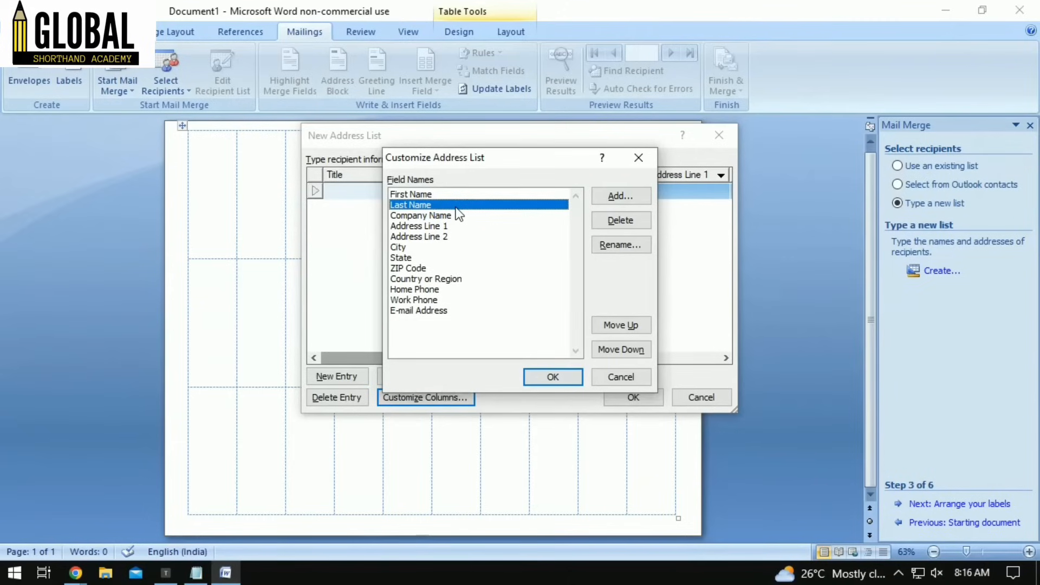
pyautogui.click(605, 219)
pyautogui.click(493, 327)
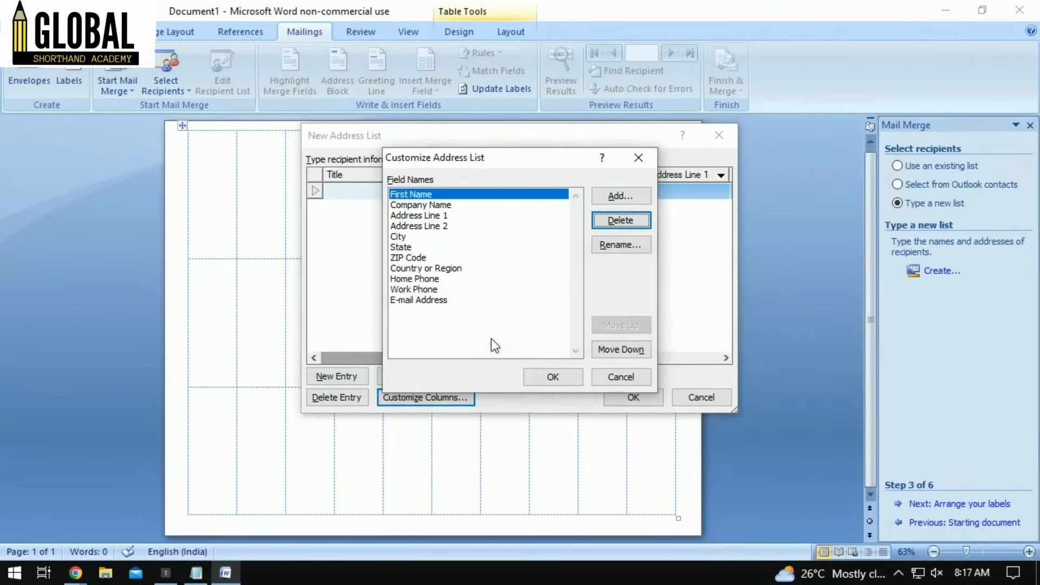
pyautogui.click(444, 206)
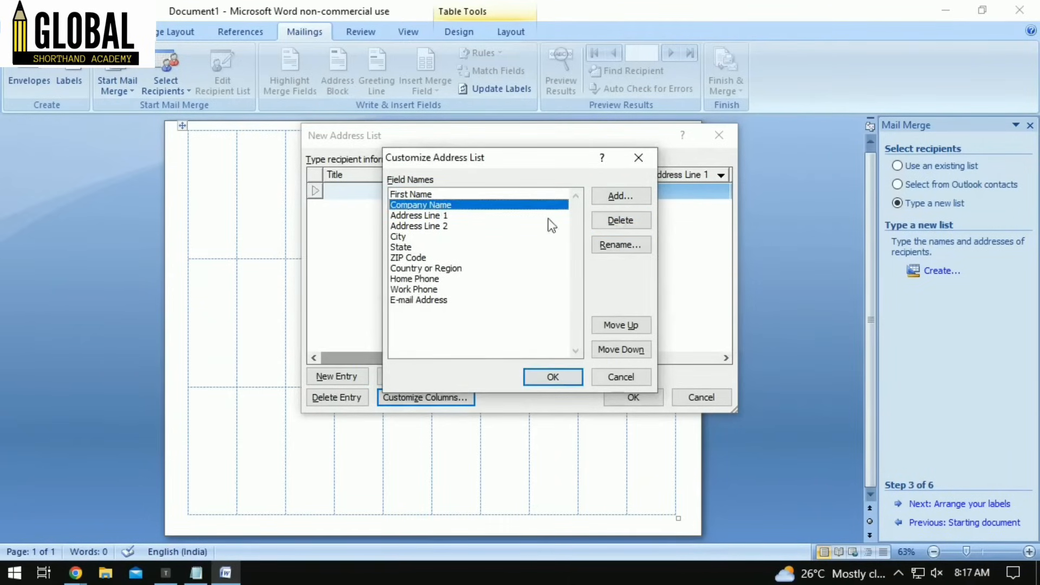
pyautogui.click(622, 220)
pyautogui.click(495, 331)
# - Delete the Address Line 2 and ZIP Code fields from the address list columns
pyautogui.click(434, 204)
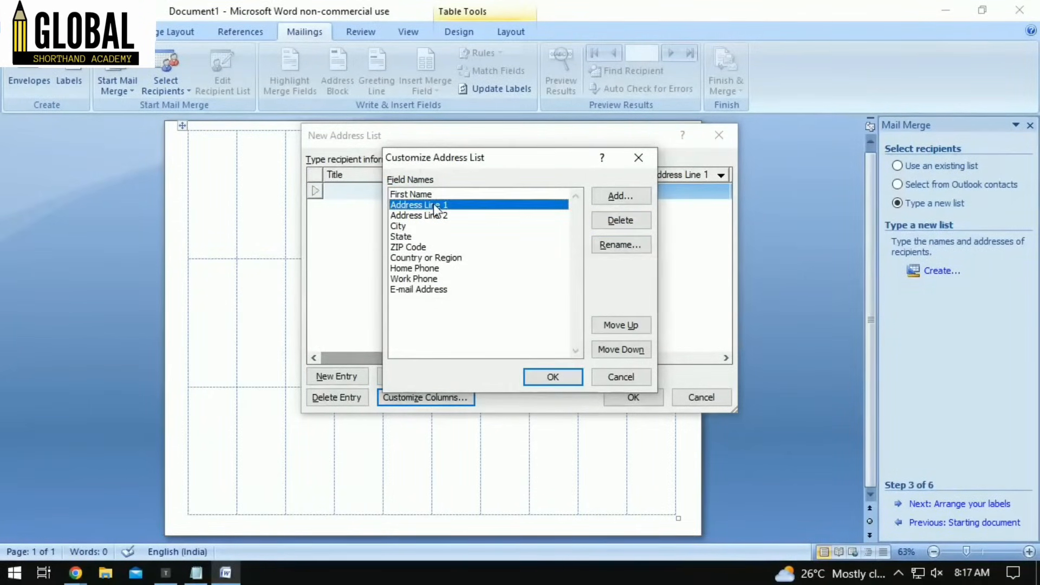
pyautogui.click(454, 214)
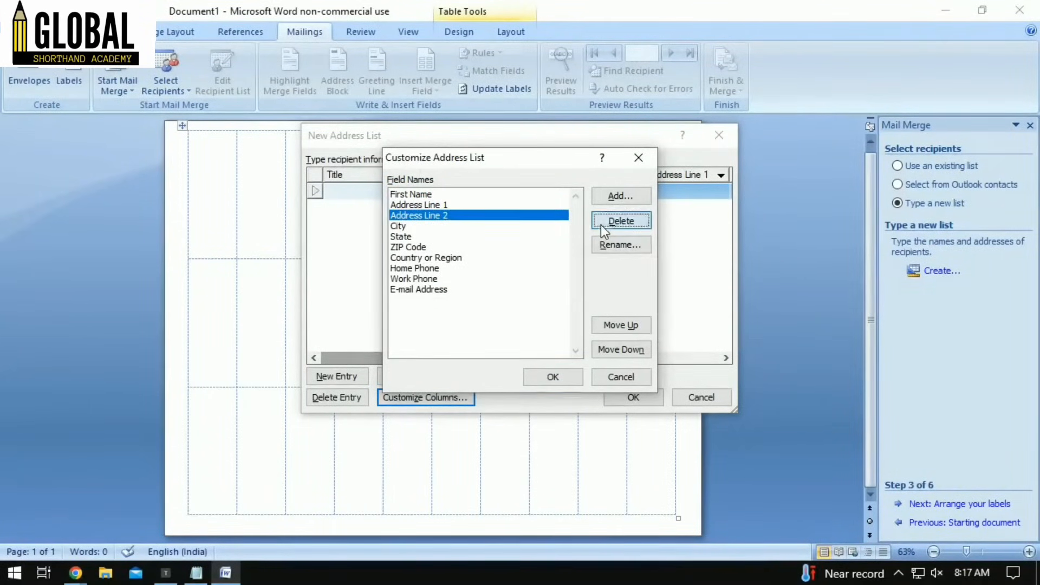
pyautogui.click(600, 224)
pyautogui.click(490, 329)
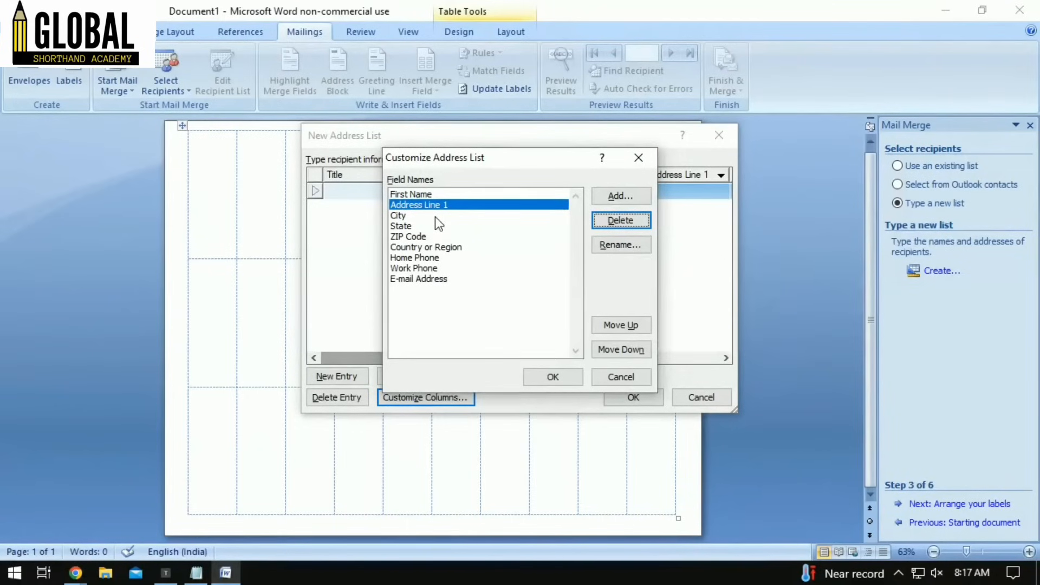
pyautogui.click(434, 238)
pyautogui.click(621, 220)
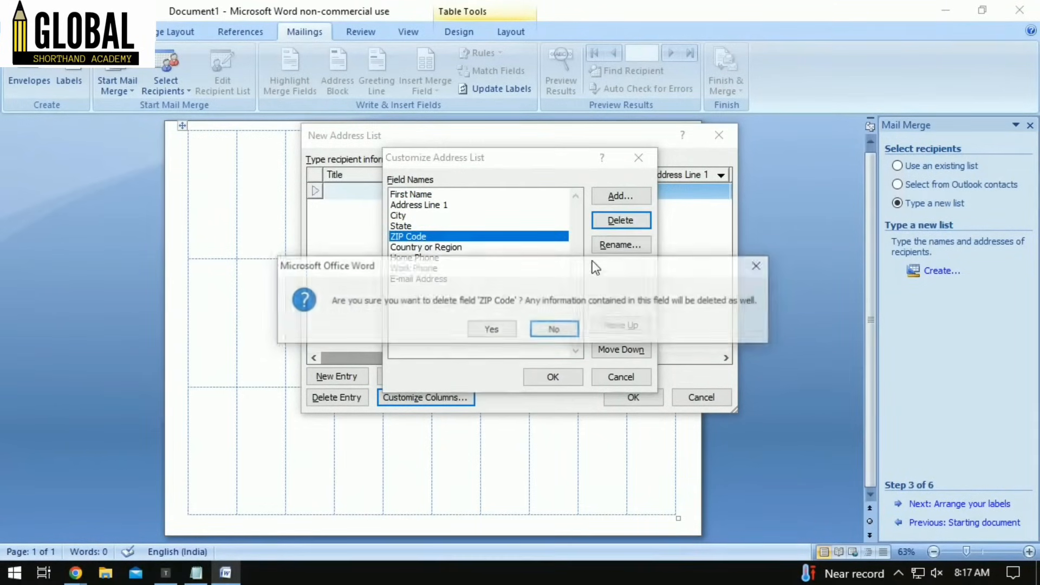
pyautogui.click(491, 330)
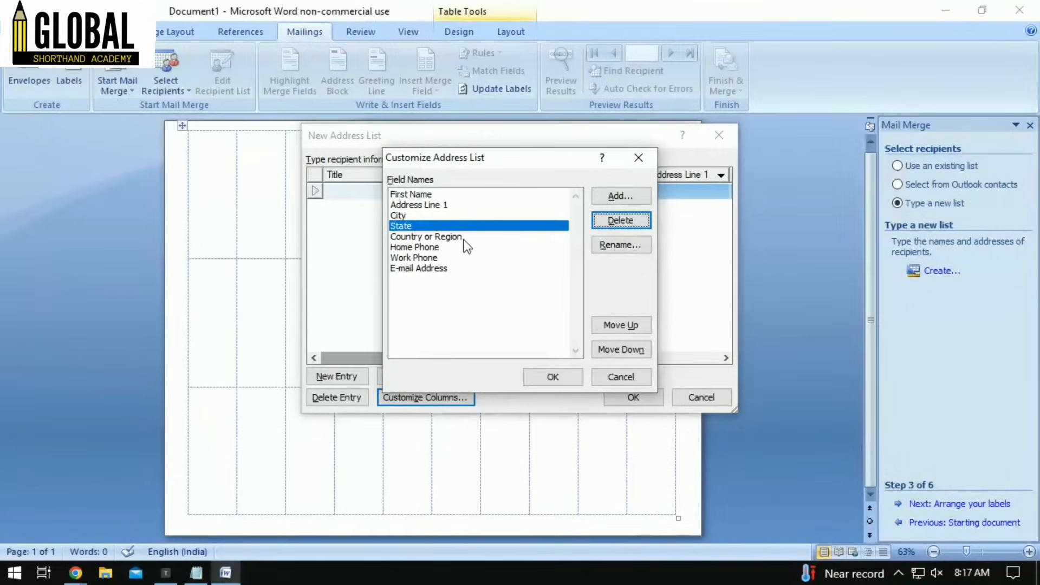
# - Delete the Home Phone, Work Phone and E-mail Address fields from the address list columns
pyautogui.click(467, 246)
pyautogui.click(606, 222)
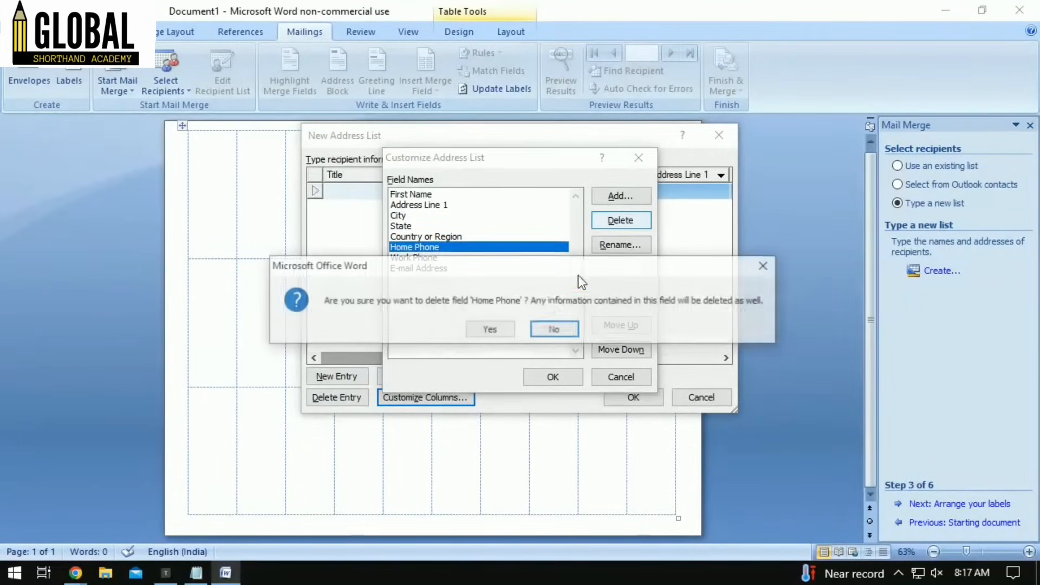
pyautogui.click(490, 328)
pyautogui.click(476, 257)
pyautogui.click(490, 247)
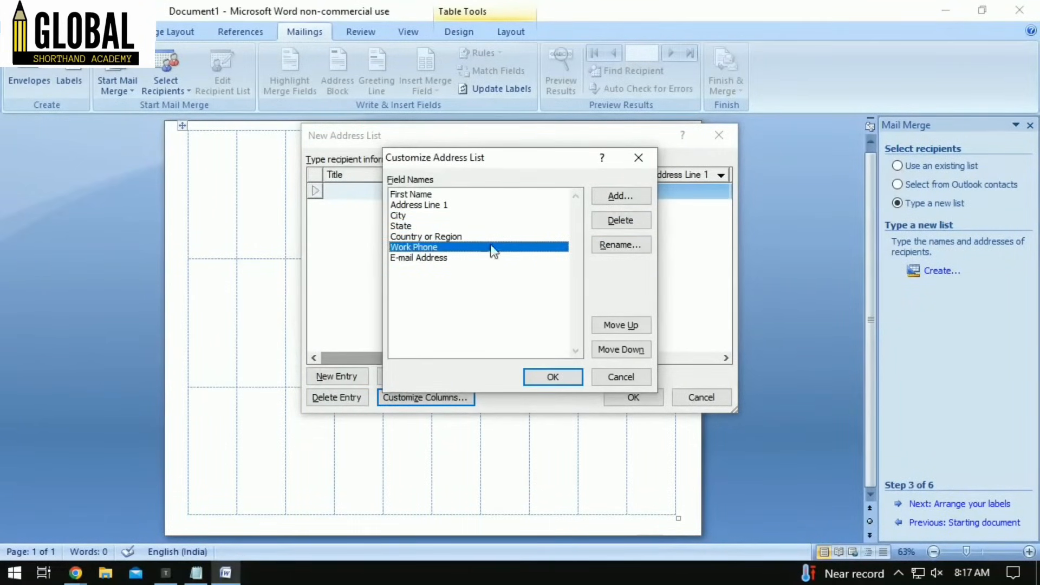
pyautogui.click(623, 221)
pyautogui.click(506, 331)
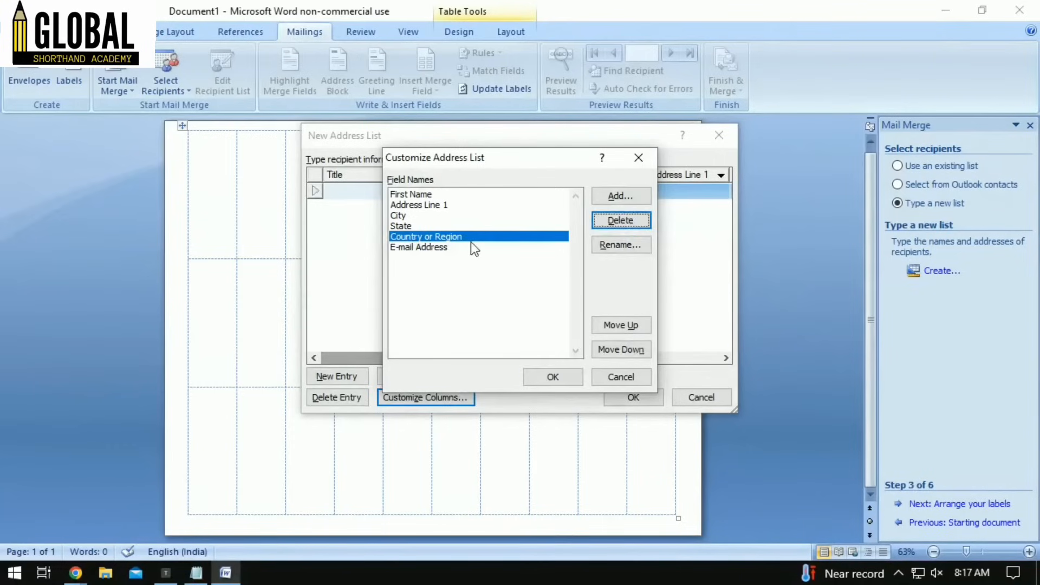
pyautogui.click(470, 247)
pyautogui.click(620, 220)
pyautogui.click(487, 332)
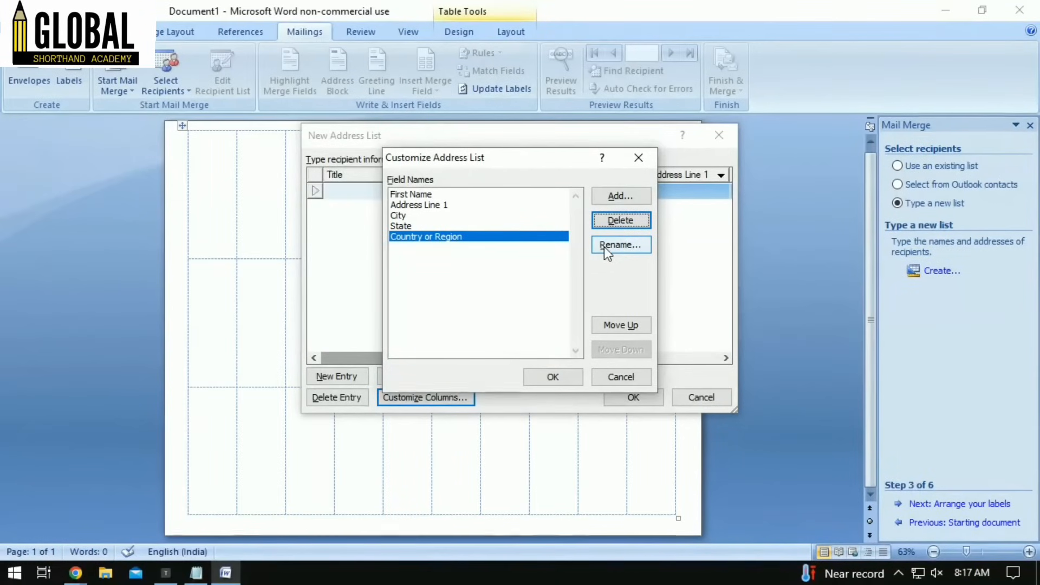
# - Rename the Country or Region field as Country and apply the customized columns to the address list
pyautogui.click(648, 244)
pyautogui.click(548, 282)
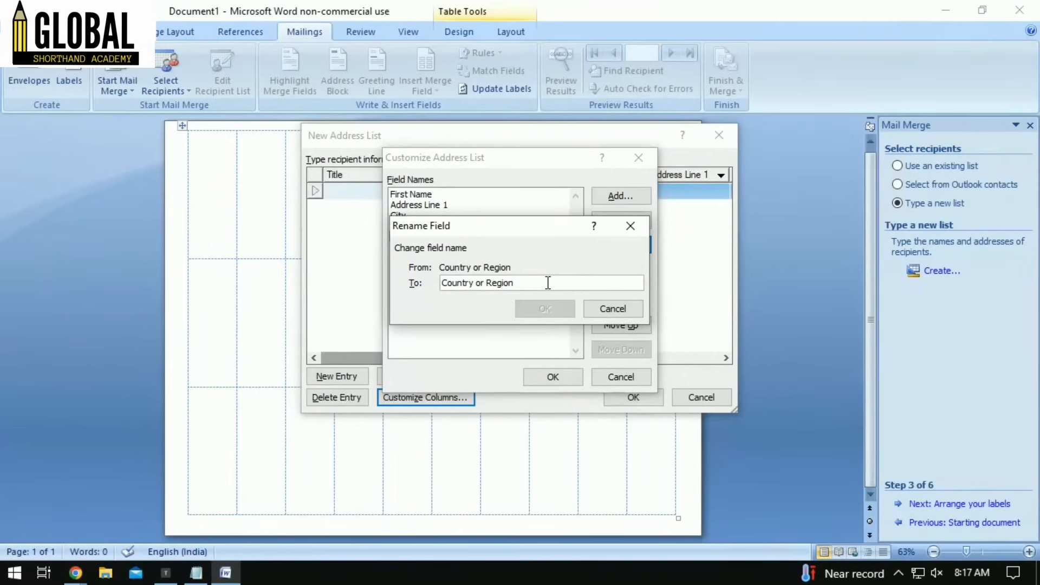
pyautogui.press('BackSpace')
pyautogui.press('BackSpace')
pyautogui.press('BackSpace')
pyautogui.press('BackSpace')
pyautogui.press('BackSpace')
pyautogui.press('BackSpace')
pyautogui.press('BackSpace')
pyautogui.press('BackSpace')
pyautogui.press('BackSpace')
pyautogui.press('BackSpace')
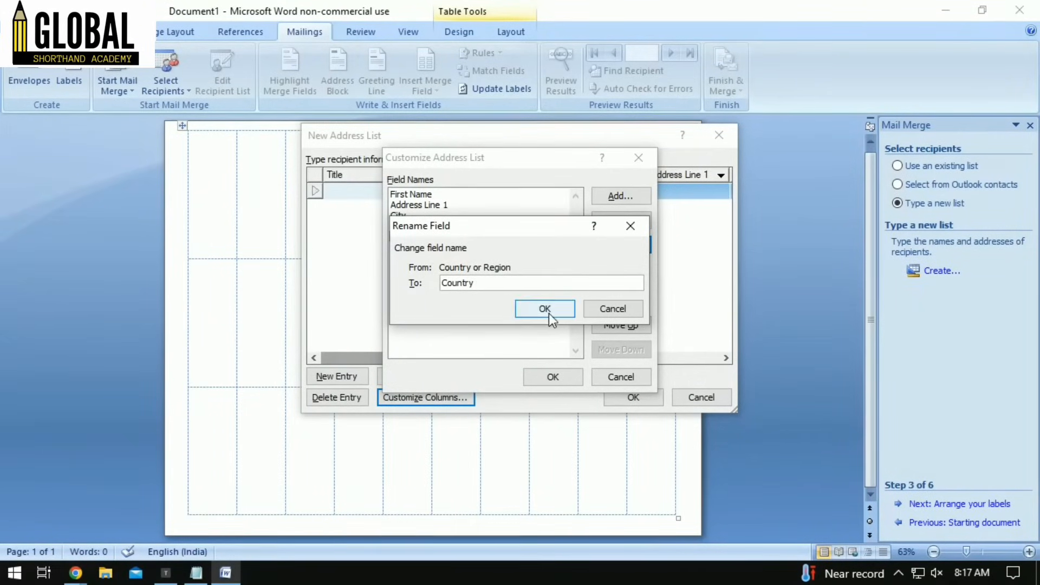
pyautogui.click(549, 310)
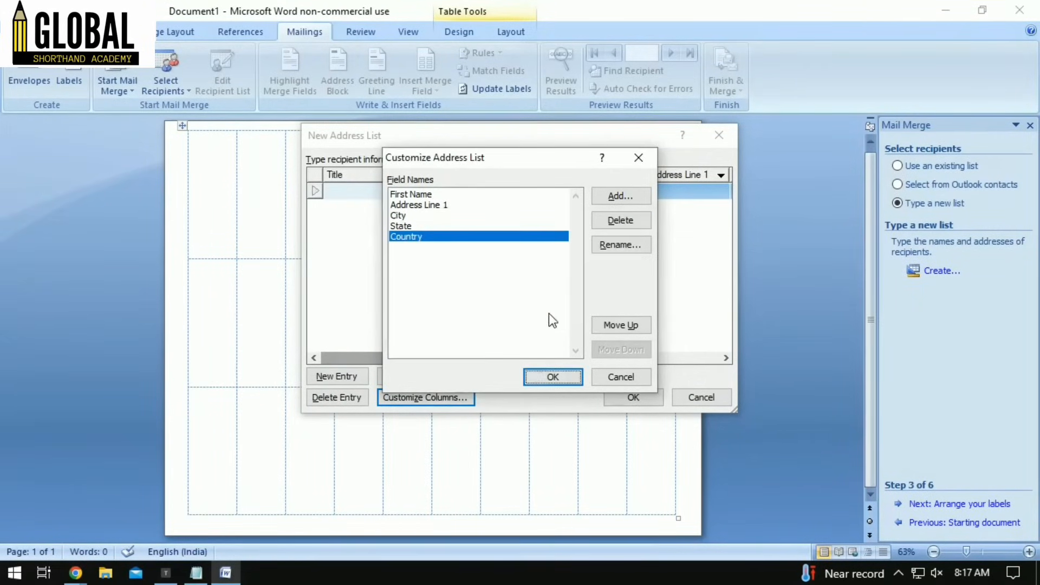
pyautogui.click(559, 377)
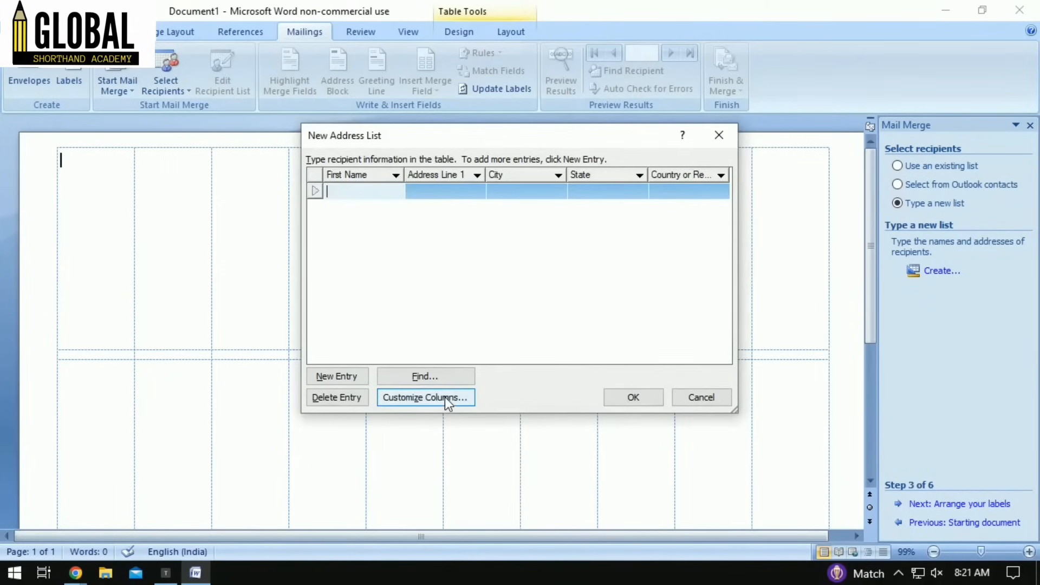
# - Fill in the first recipient's first name and street address, with city Chennai, state TN and country IND
pyautogui.click(375, 188)
pyautogui.write('A')
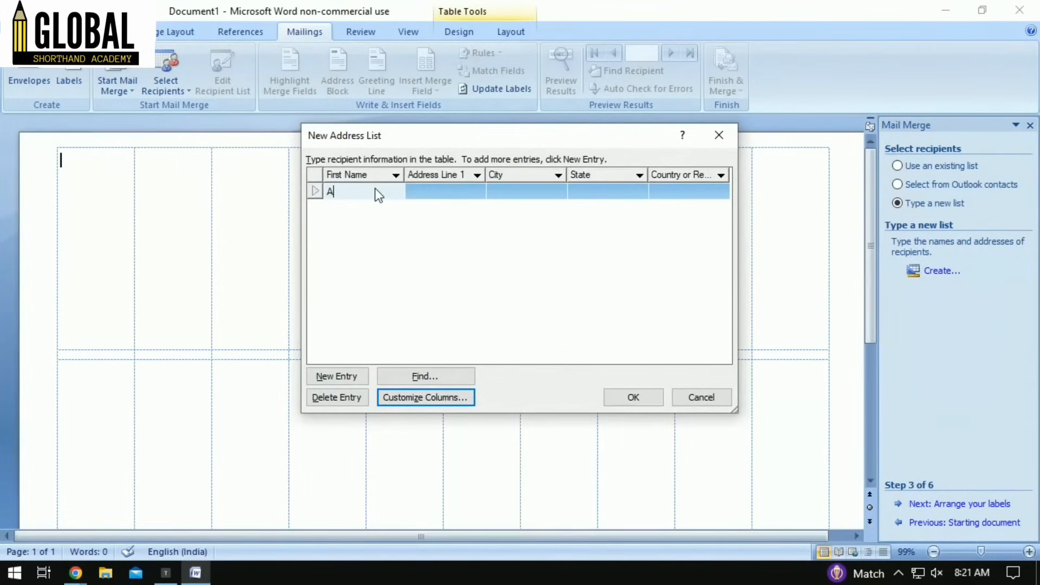
pyautogui.write('run')
pyautogui.click(415, 194)
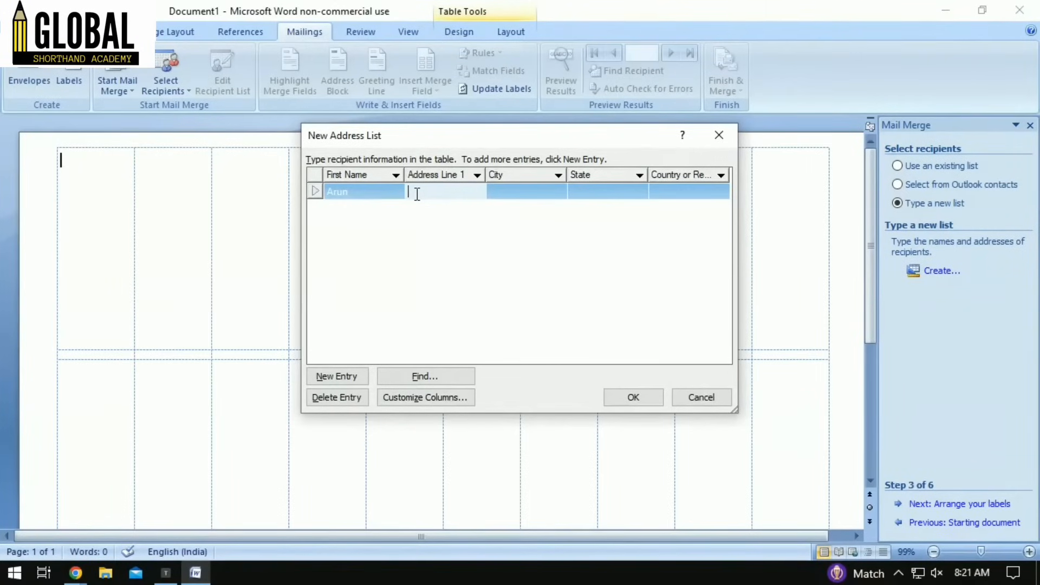
pyautogui.write('No.3, ')
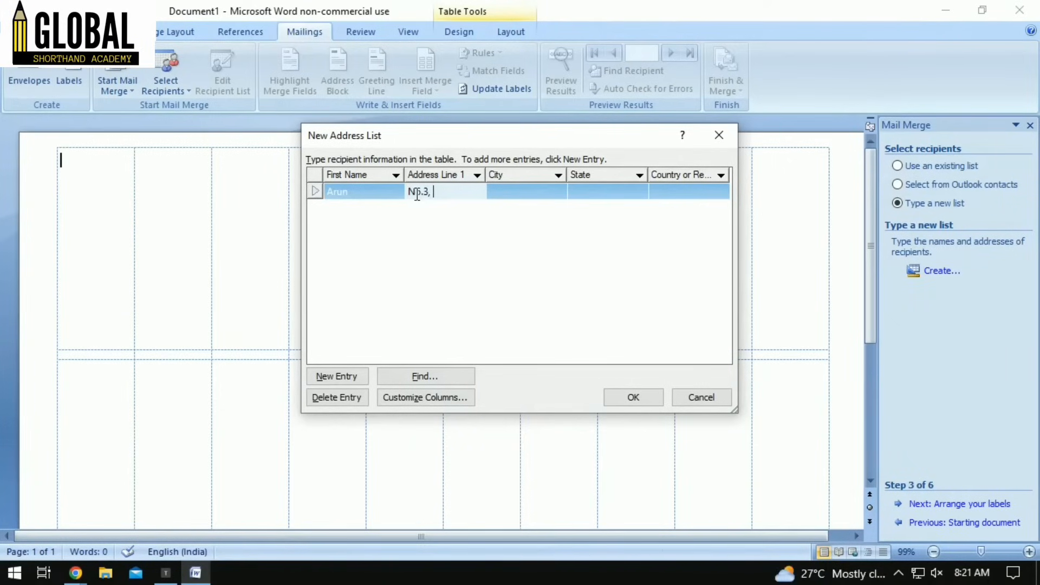
pyautogui.write('Thiru Street')
pyautogui.click(495, 193)
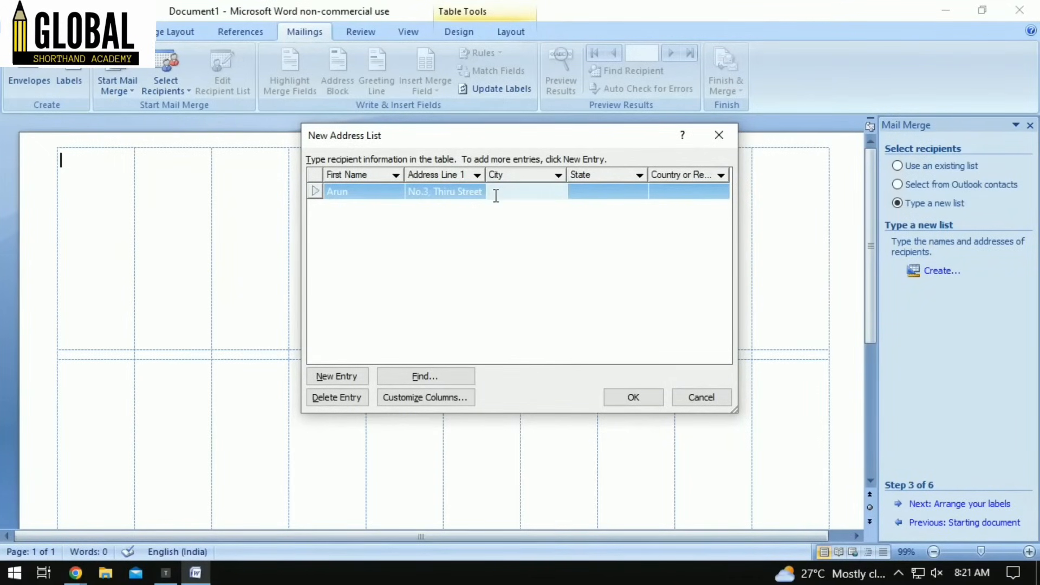
pyautogui.write('Chennai')
pyautogui.click(596, 191)
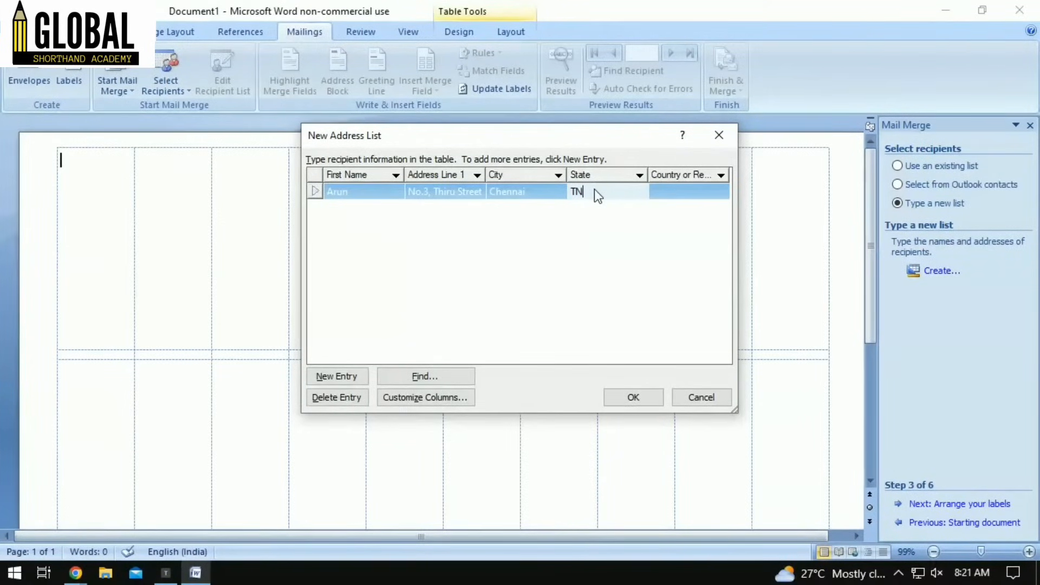
pyautogui.click(701, 192)
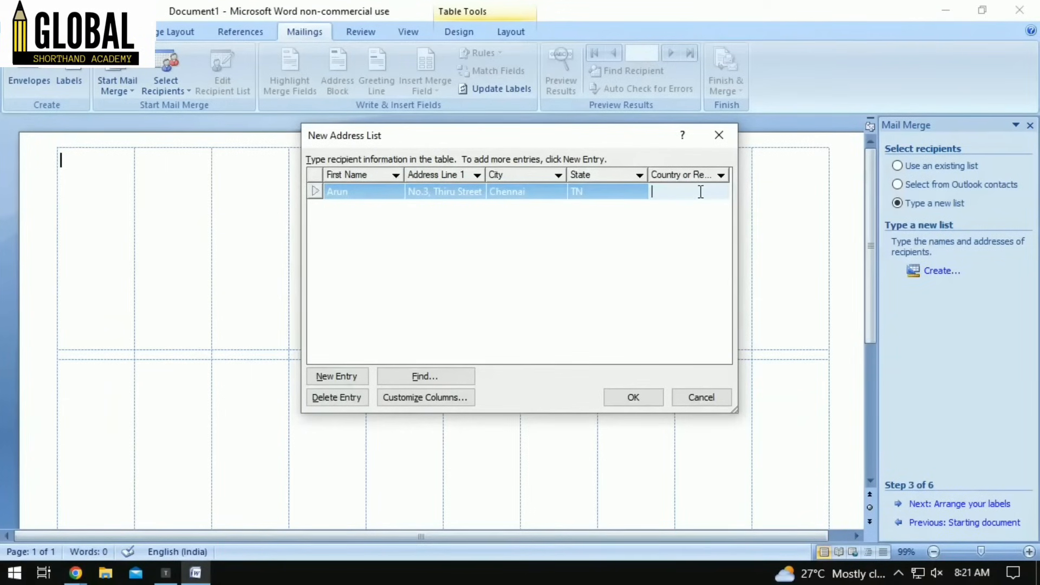
pyautogui.write('IND')
# - Add a second recipient with a first name and street address, city KPM, state TN and country IND
pyautogui.click(336, 376)
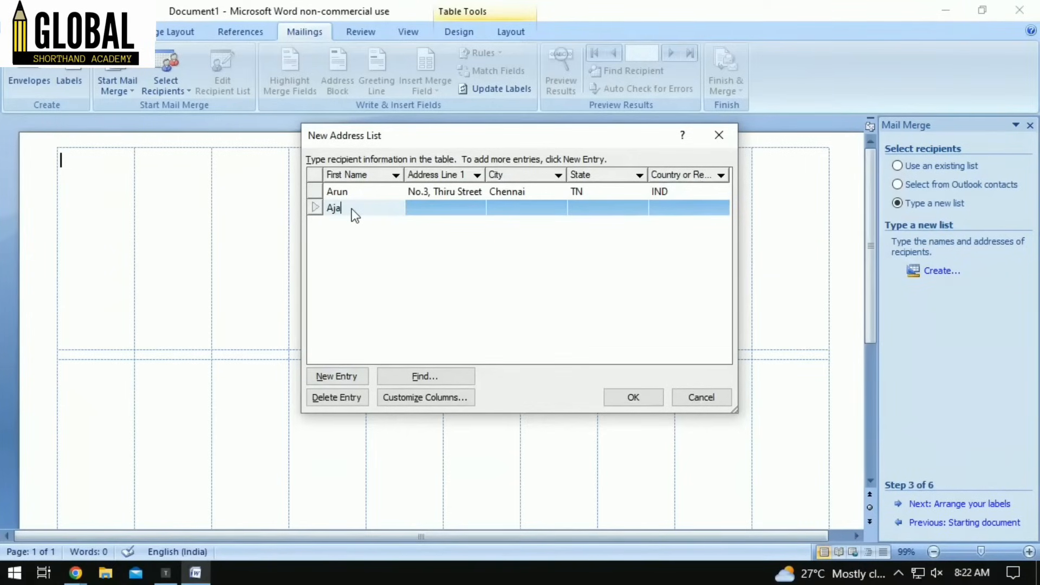
pyautogui.click(426, 213)
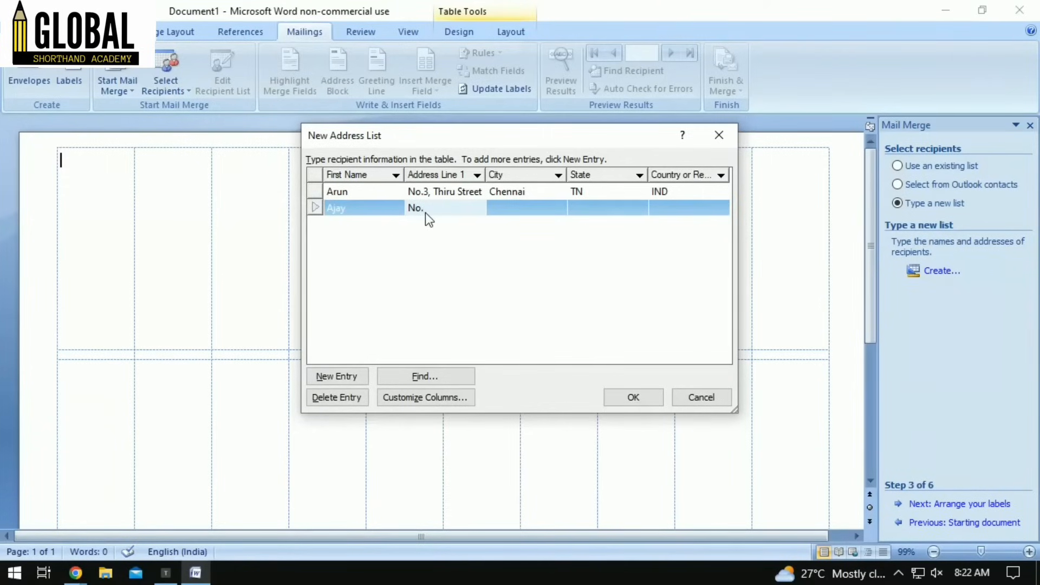
pyautogui.write('No.3, Raj Street')
pyautogui.click(504, 209)
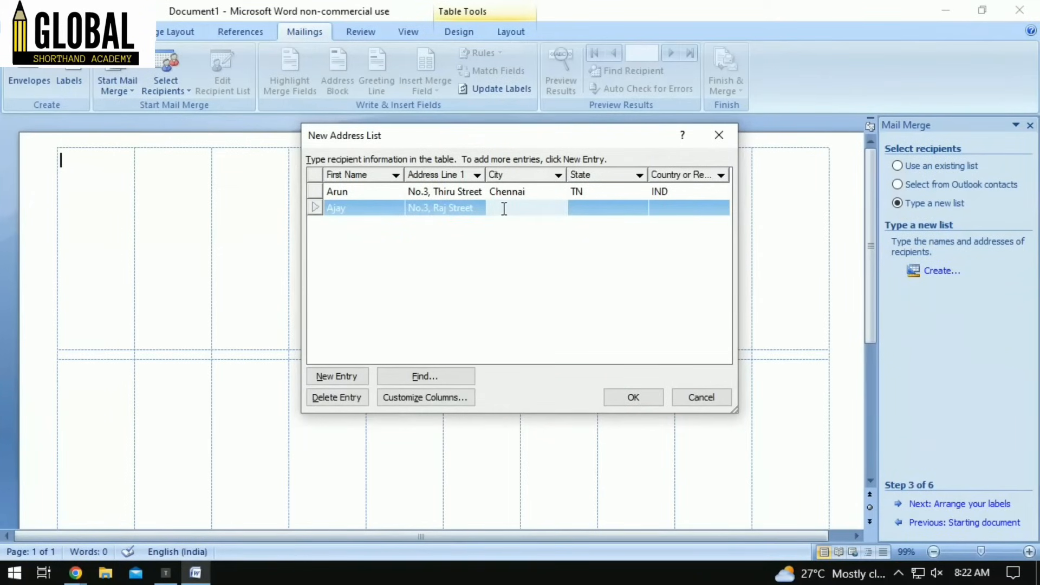
pyautogui.write('KPM')
pyautogui.click(577, 207)
pyautogui.write('TN')
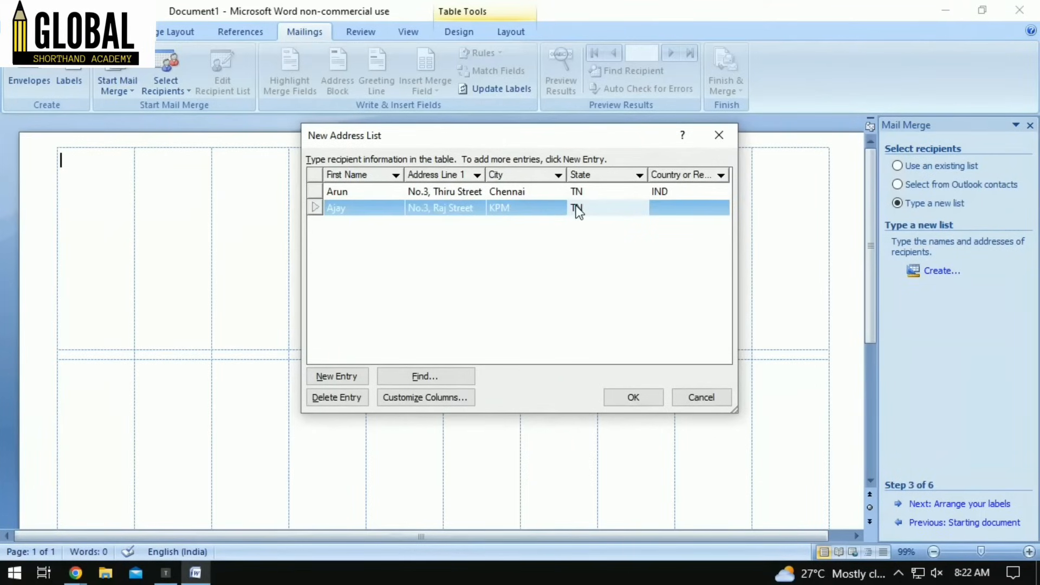
pyautogui.click(658, 207)
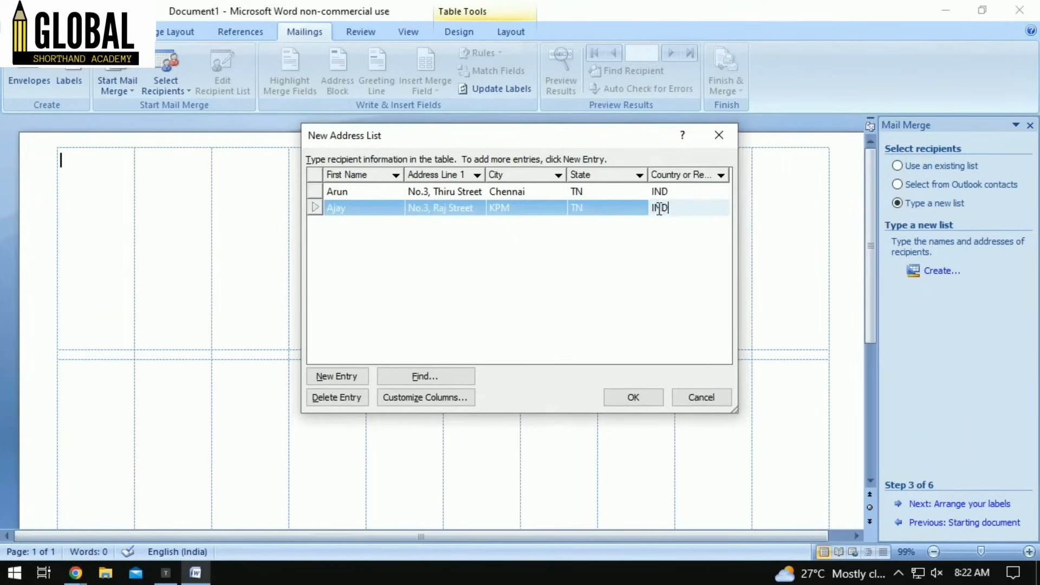
# - Add a third recipient to the address list with a first name and street address
pyautogui.click(356, 376)
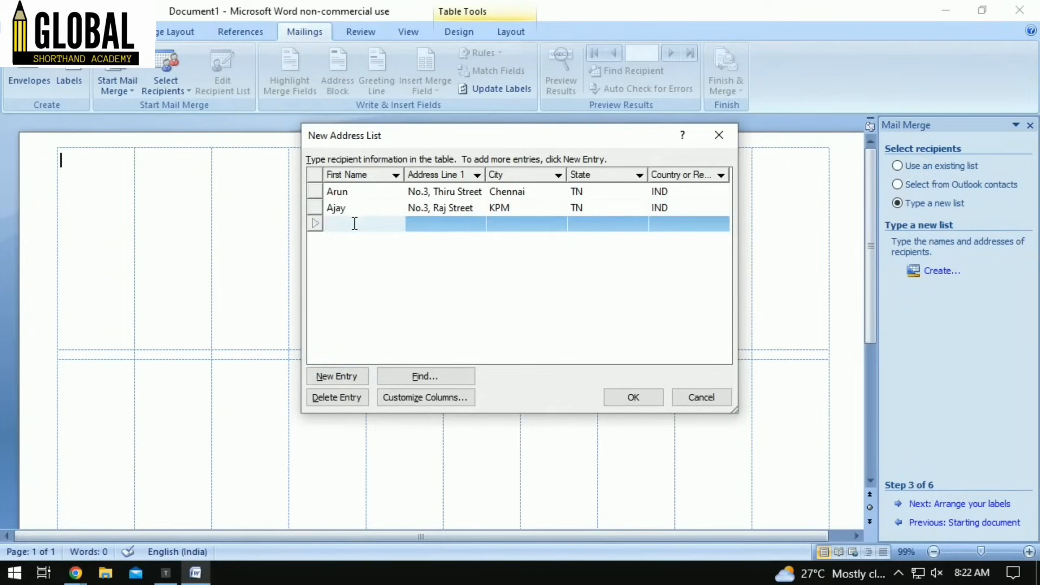
pyautogui.write('Surya')
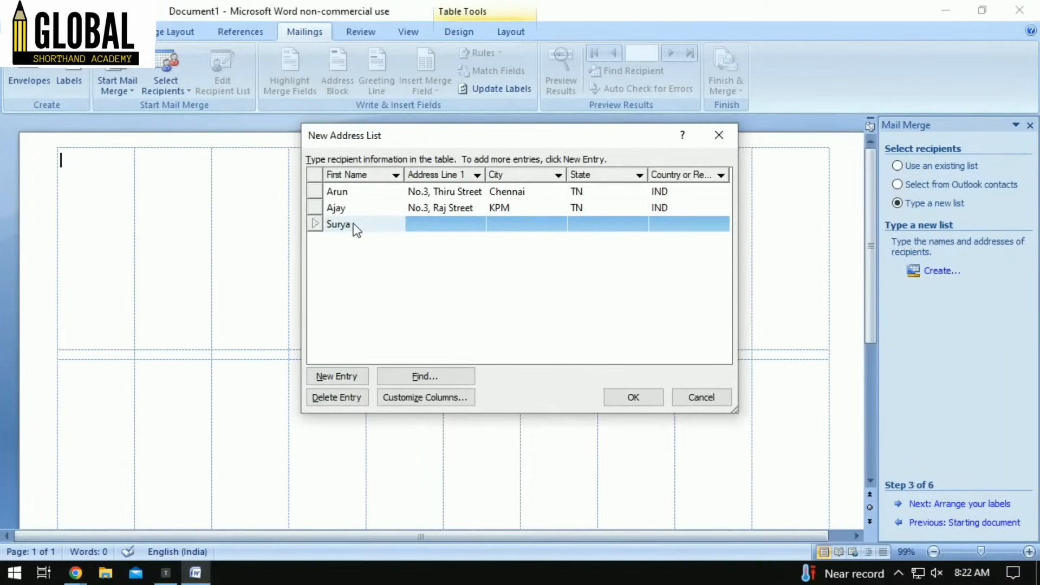
pyautogui.click(415, 225)
pyautogui.write('NO')
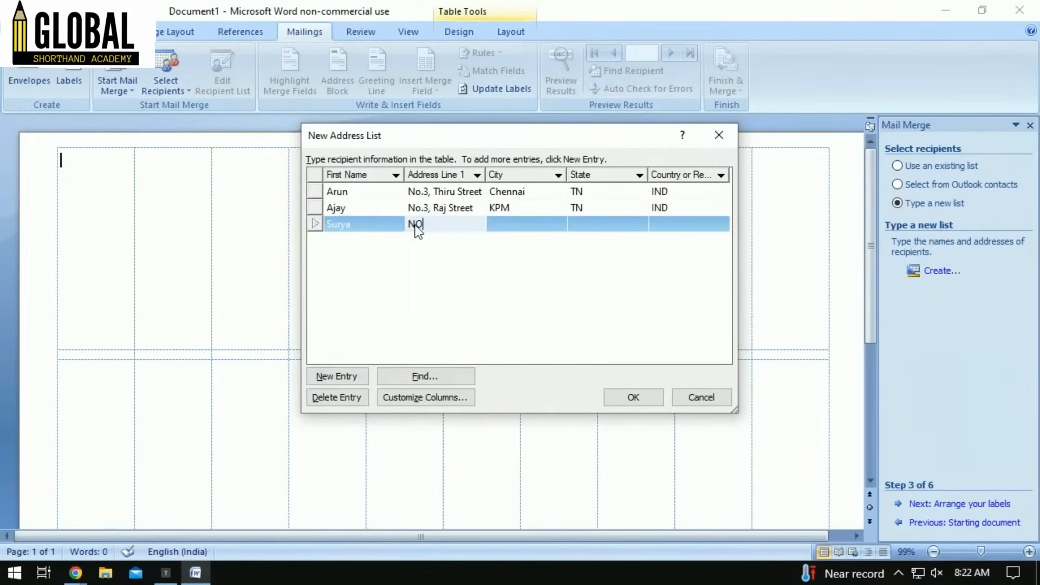
pyautogui.press('BackSpace')
pyautogui.write('o.')
pyautogui.write('8')
pyautogui.write('<')
pyautogui.write('Lal')
pyautogui.write(' Street')
# - Set the third recipient's city to TVM, state to TN and country to IND
pyautogui.click(518, 222)
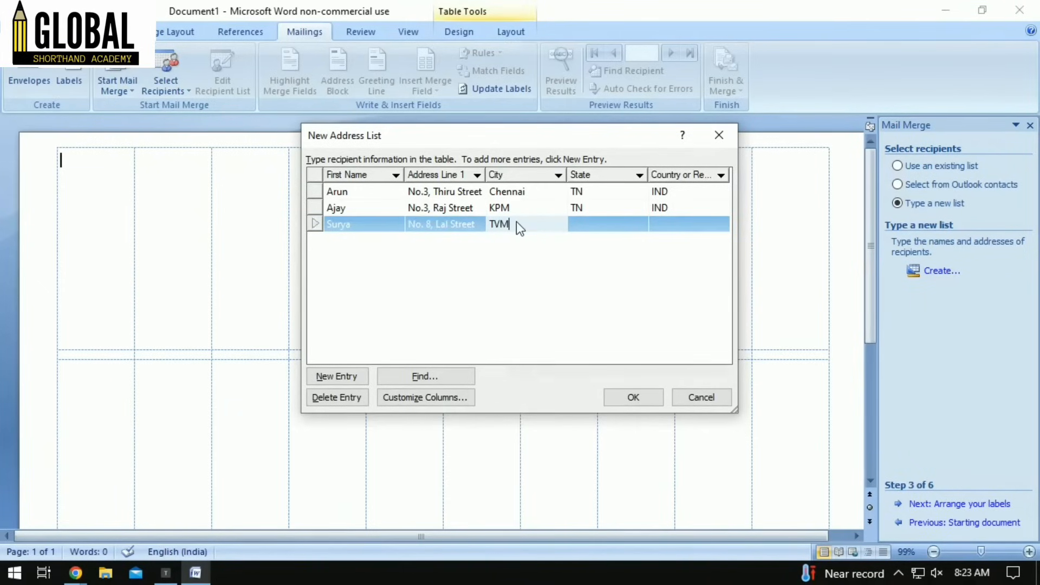
pyautogui.click(593, 222)
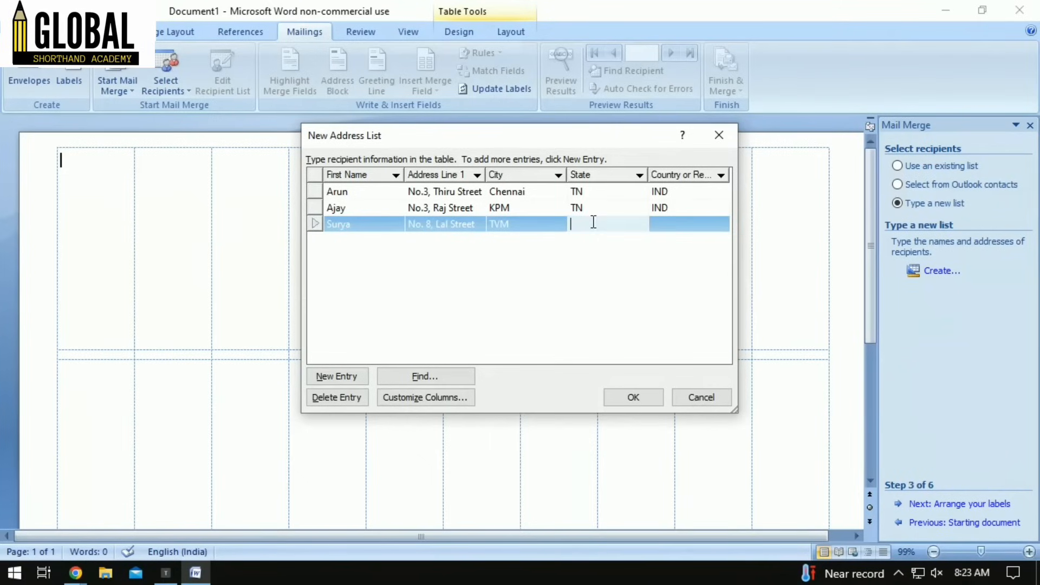
pyautogui.write('TN')
pyautogui.click(665, 223)
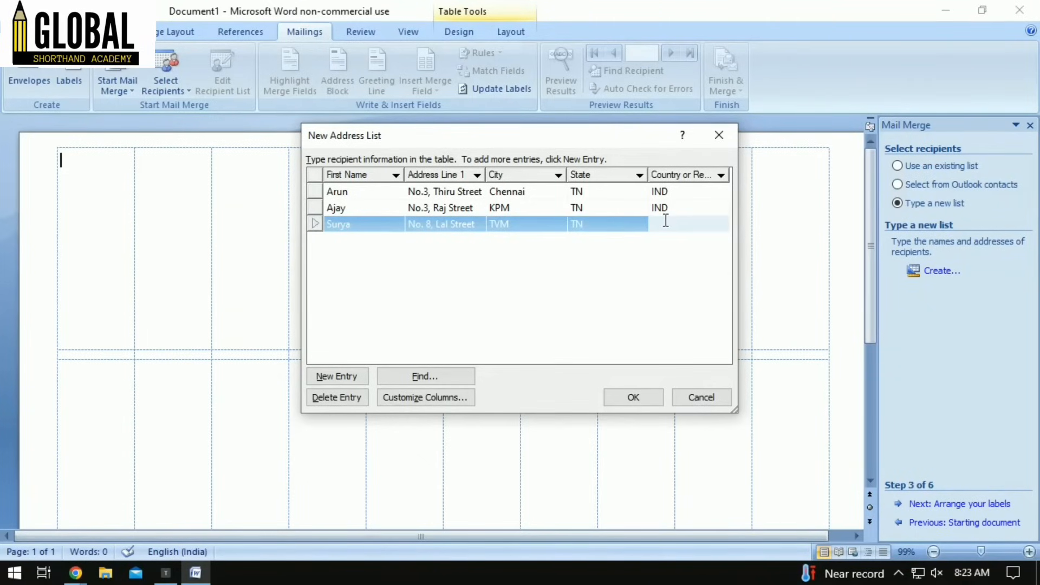
pyautogui.write('IND')
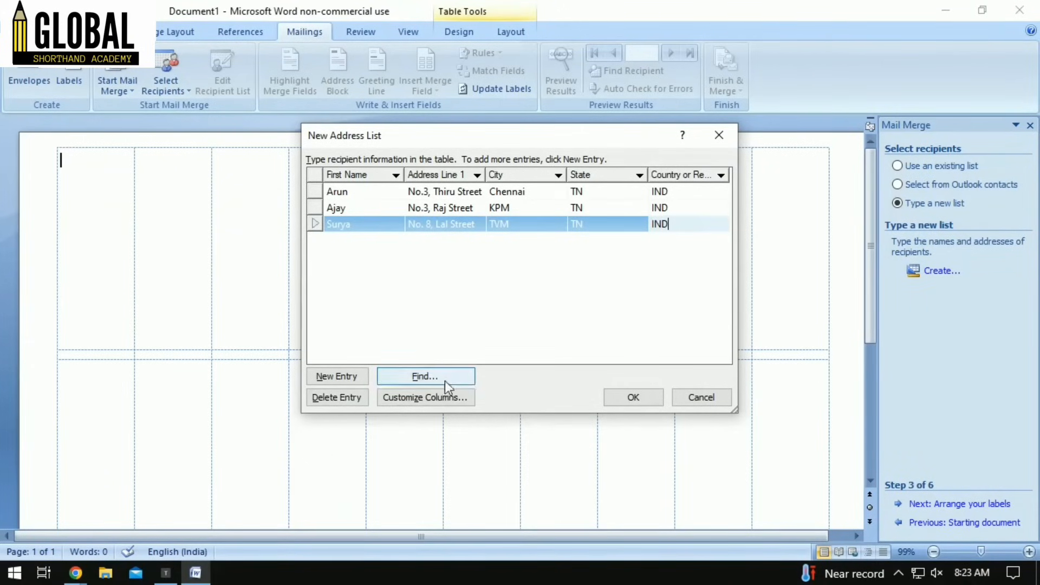
# - Save the finished address list as Address and accept all its recipients for the merge
pyautogui.click(620, 393)
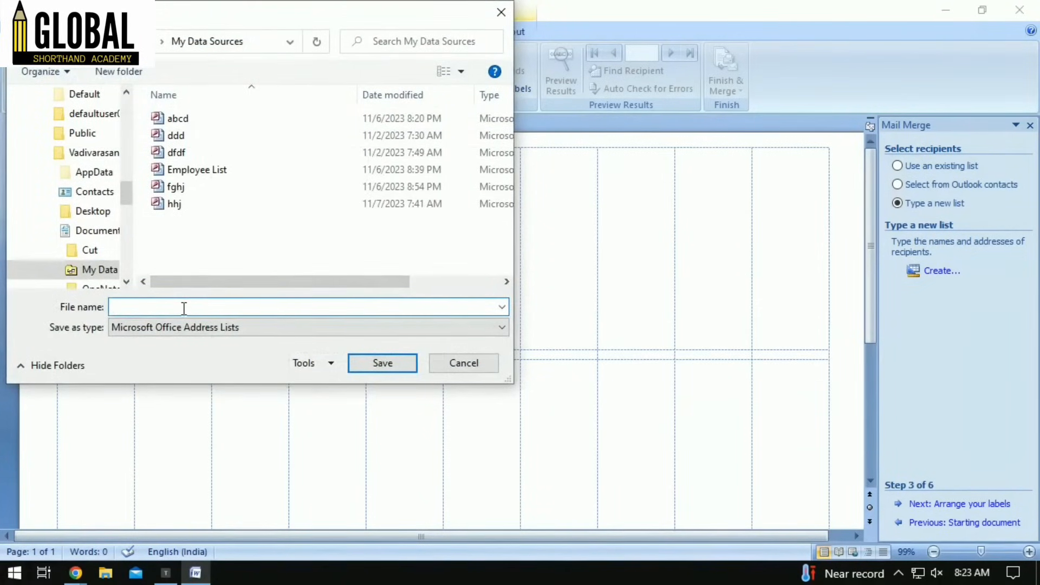
pyautogui.write('Address')
pyautogui.click(362, 362)
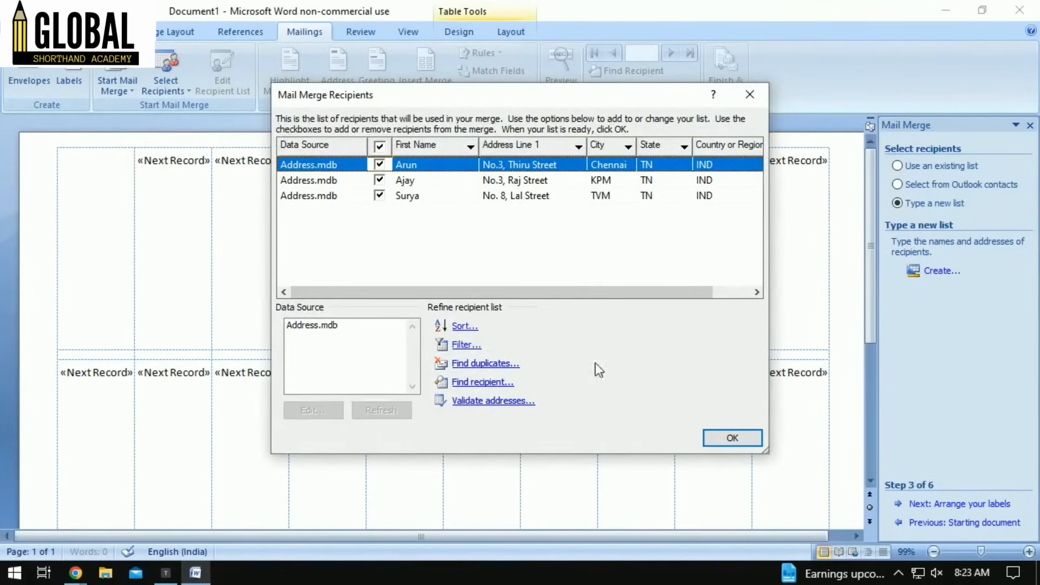
pyautogui.click(710, 440)
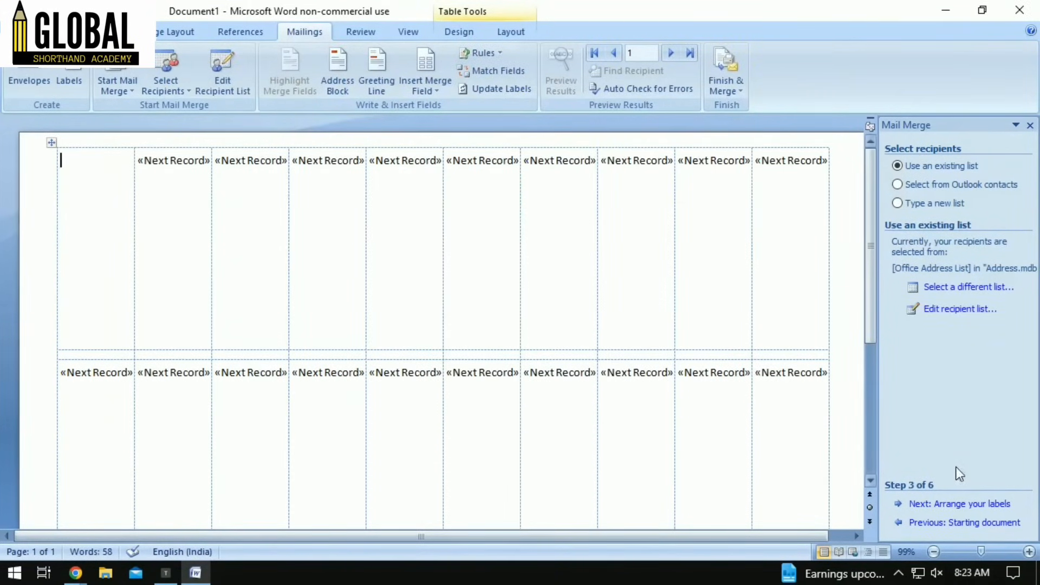
# - Proceed to arranging the labels and insert the First_Name and Address_Line_1 merge fields on separate lines of the first label
pyautogui.click(981, 503)
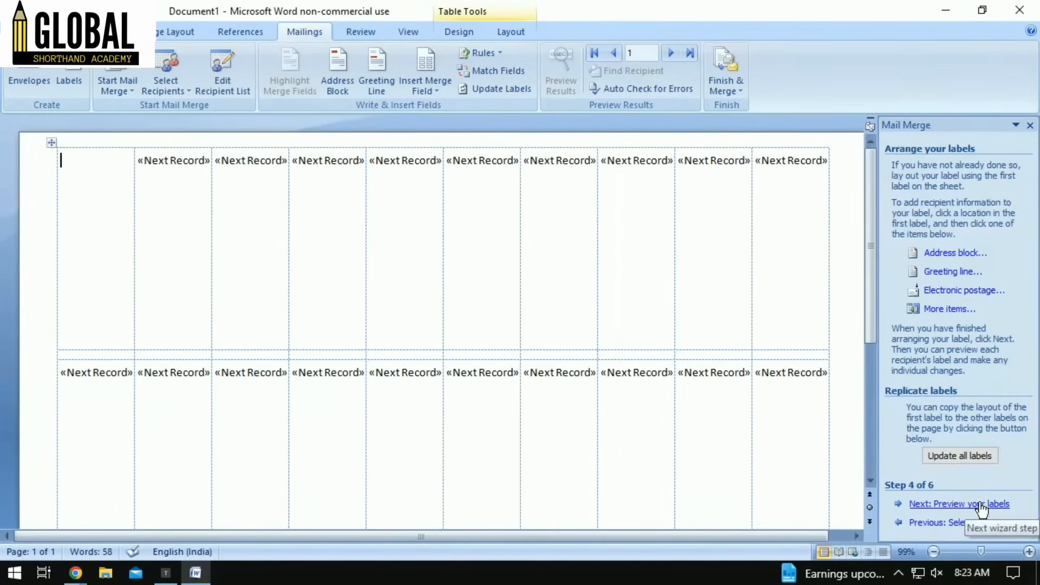
pyautogui.click(440, 86)
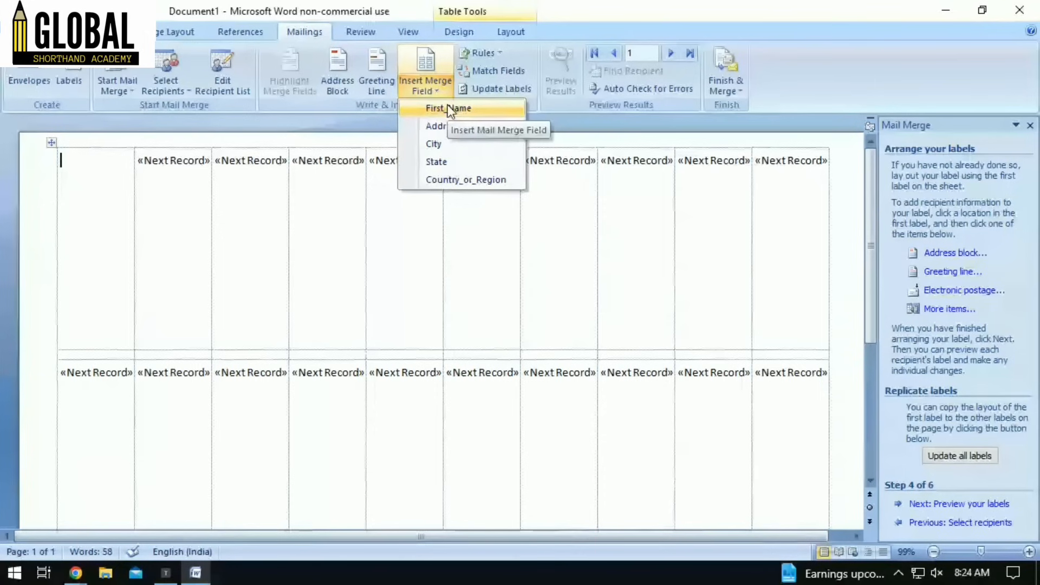
pyautogui.click(447, 106)
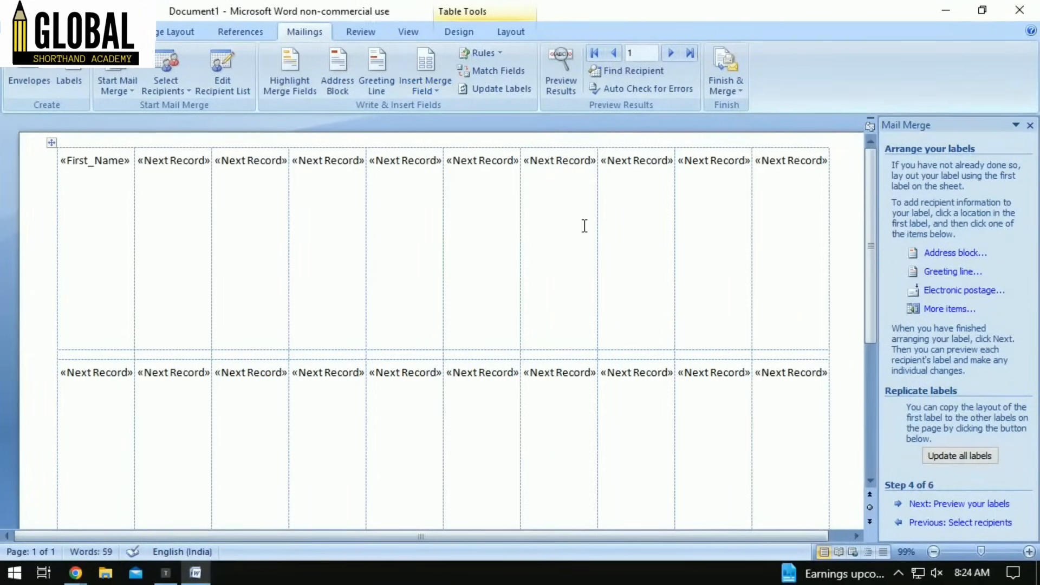
pyautogui.press('Return')
pyautogui.click(411, 86)
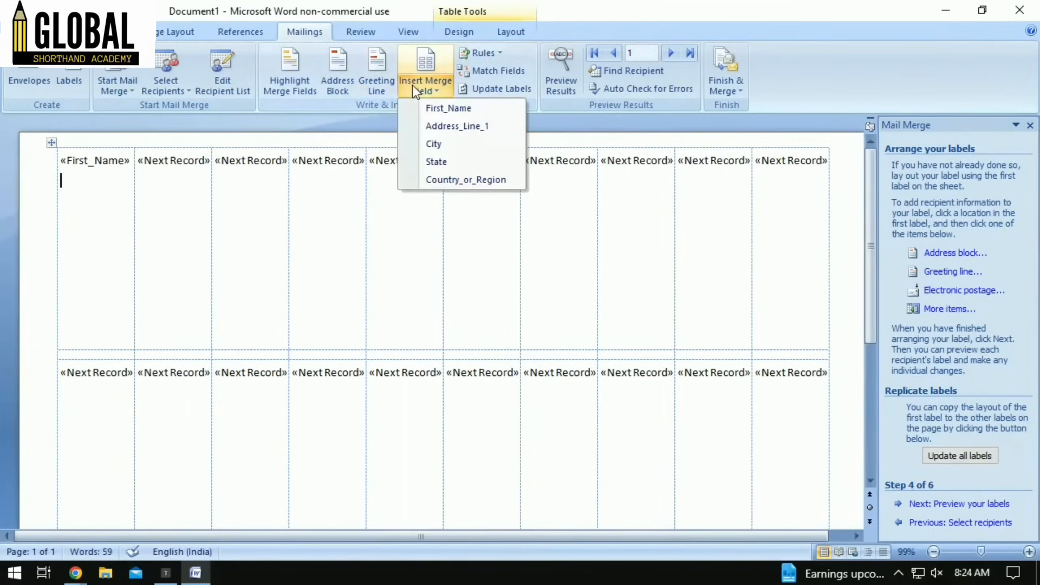
pyautogui.click(434, 127)
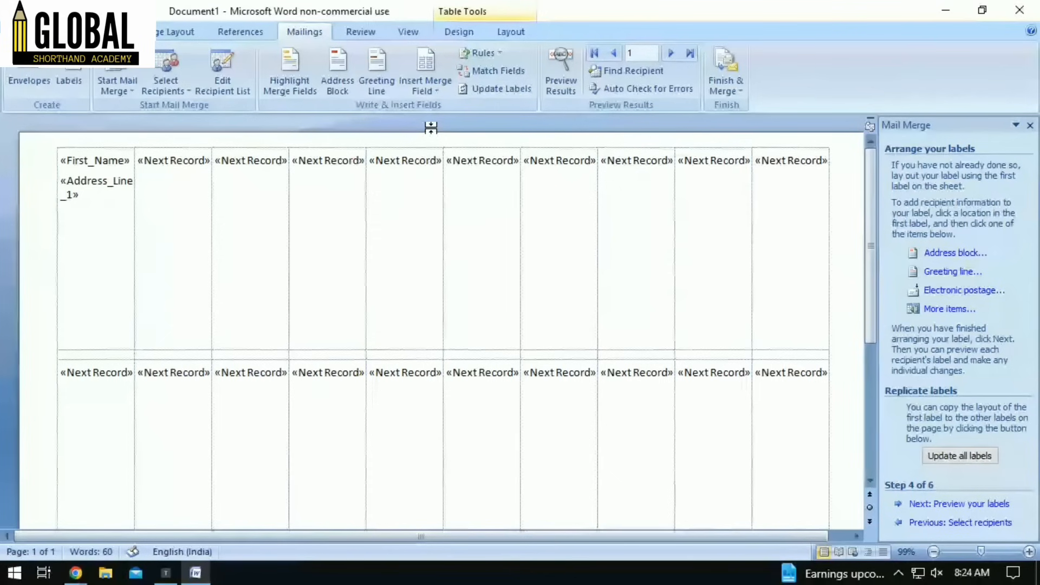
# - Add the City, State and Country_or_Region merge fields on separate lines below the address in the first label
pyautogui.press('Return')
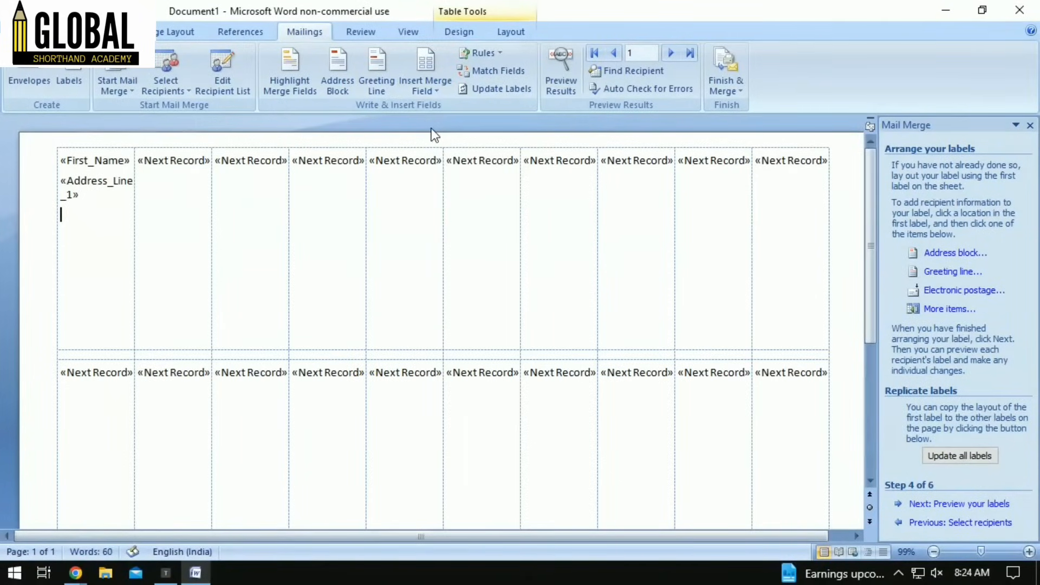
pyautogui.click(425, 86)
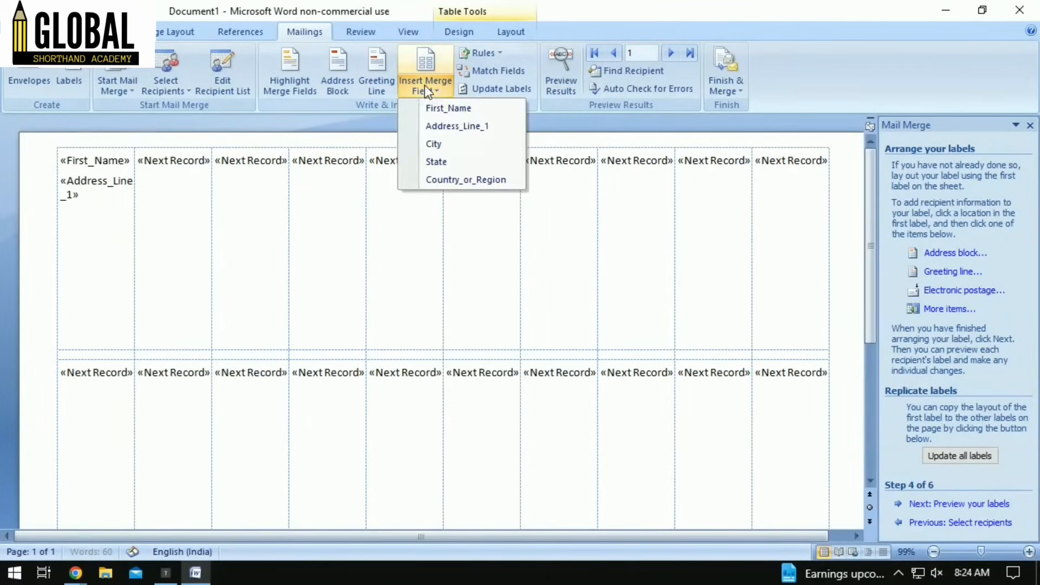
pyautogui.click(435, 145)
pyautogui.press('Return')
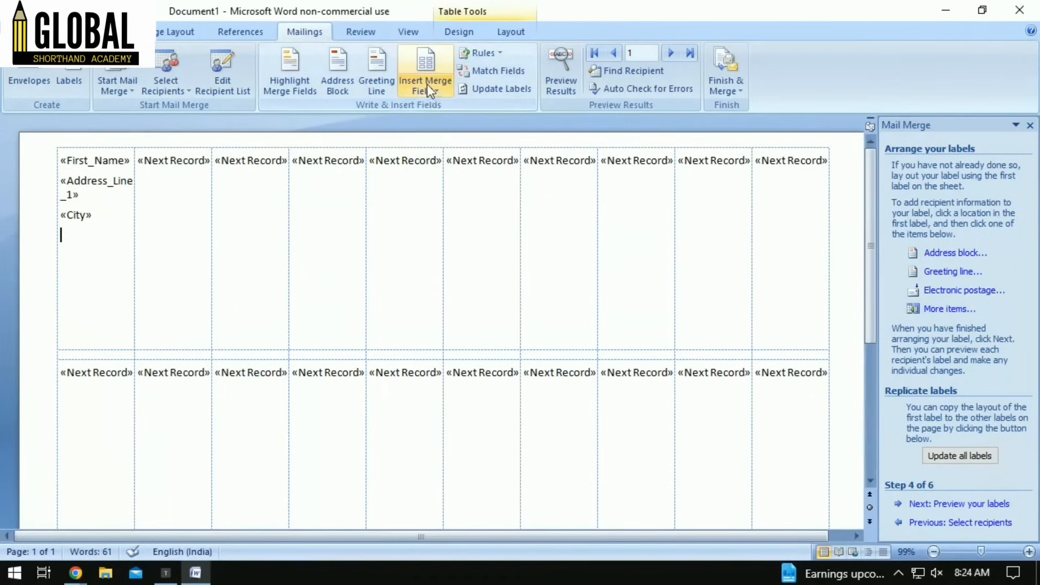
pyautogui.click(425, 84)
pyautogui.click(434, 161)
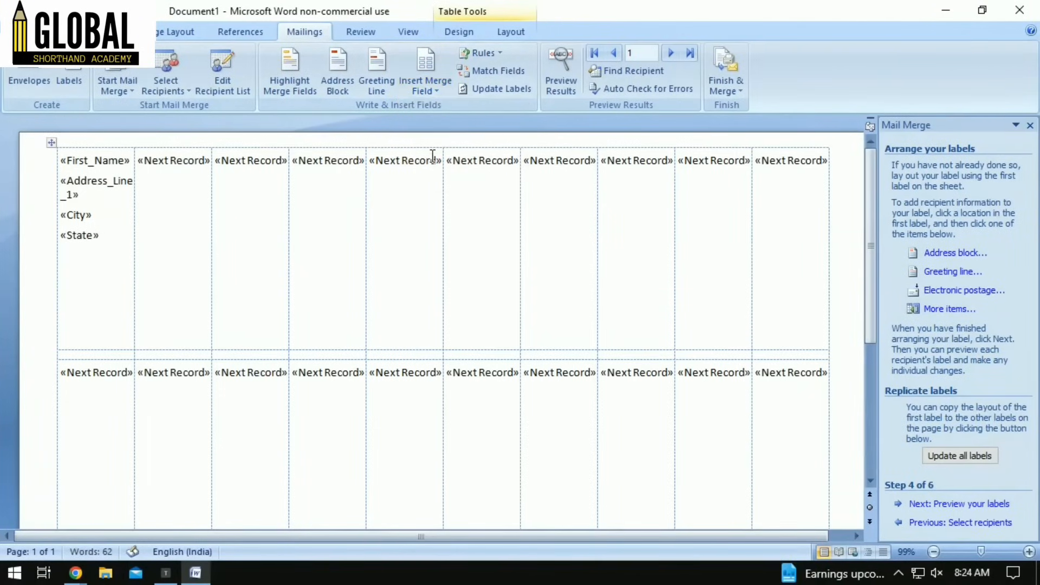
pyautogui.press('Return')
pyautogui.click(434, 92)
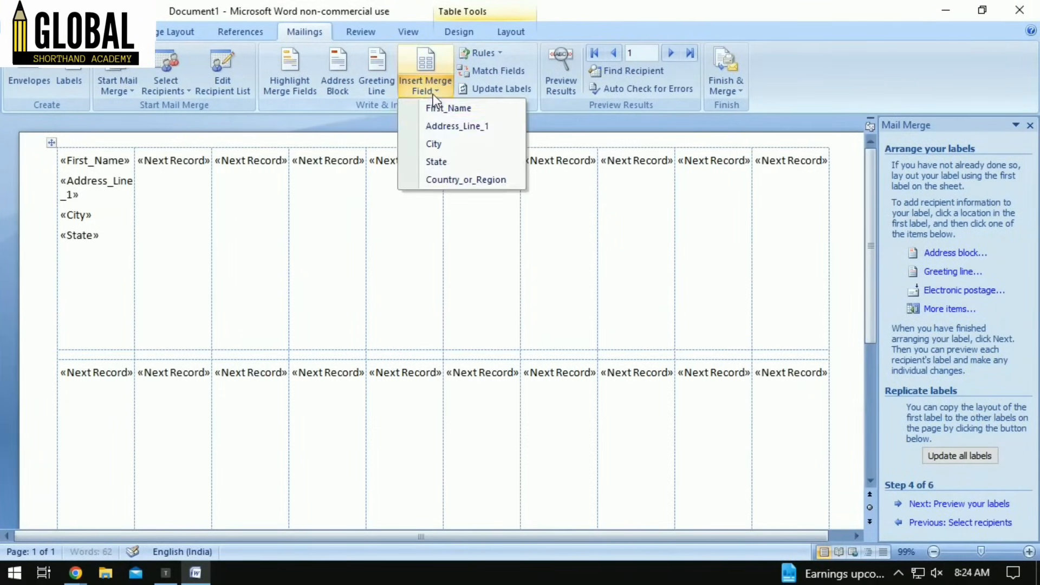
pyautogui.click(449, 184)
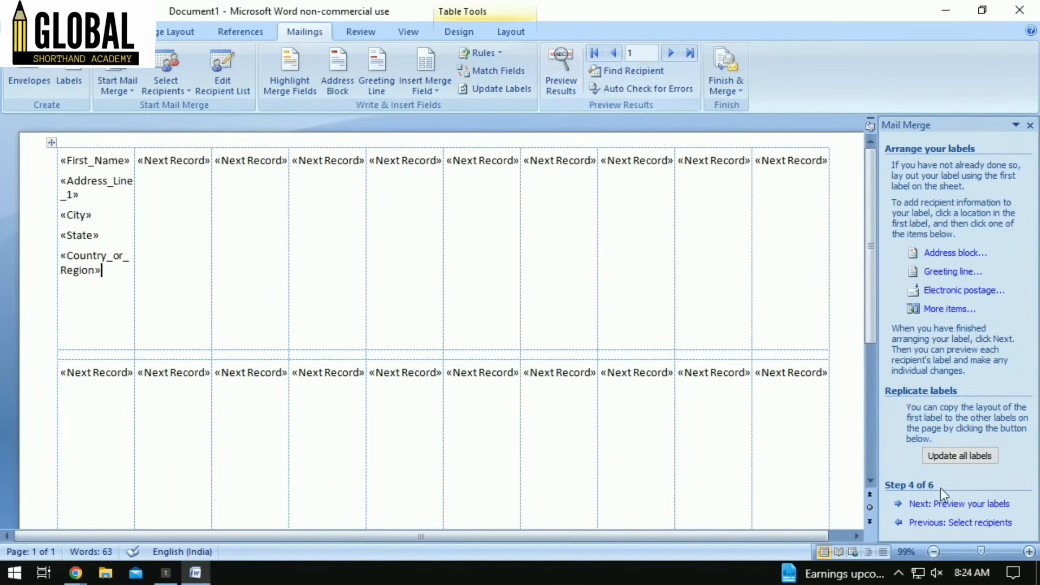
# - Preview the merged labels and proceed to completing the merge
pyautogui.click(980, 505)
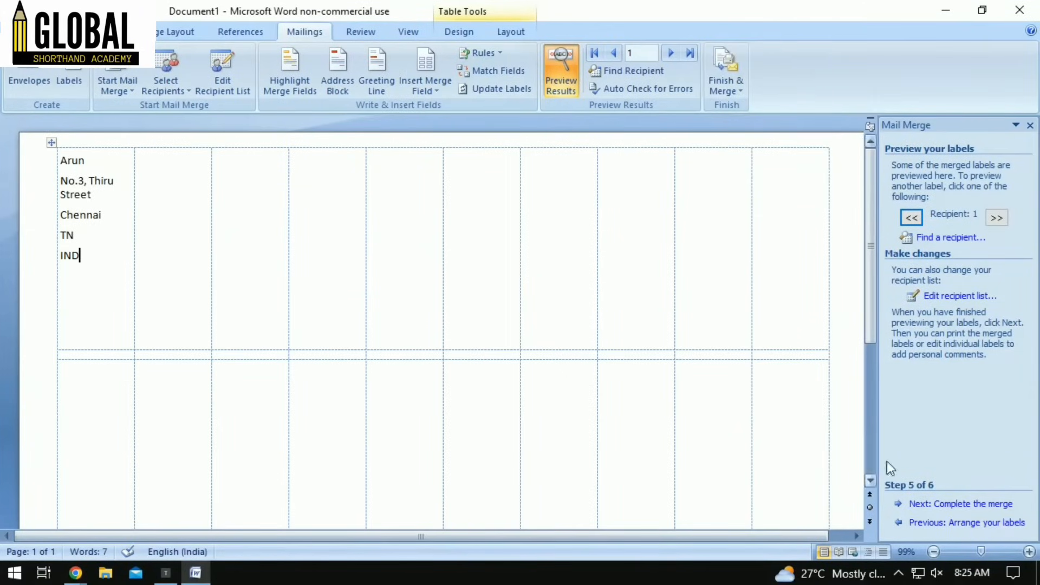
pyautogui.click(957, 504)
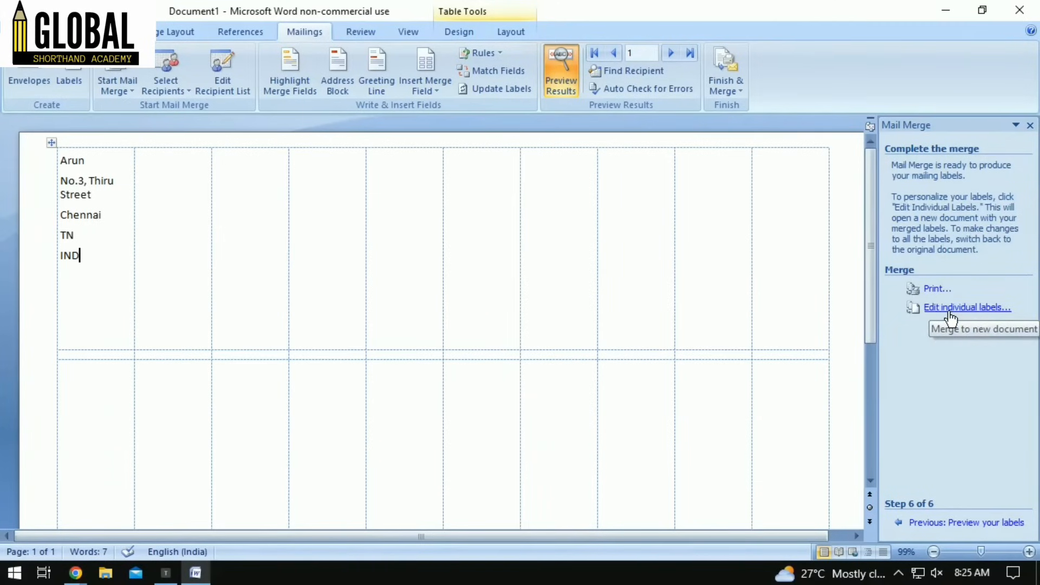
pyautogui.click(737, 101)
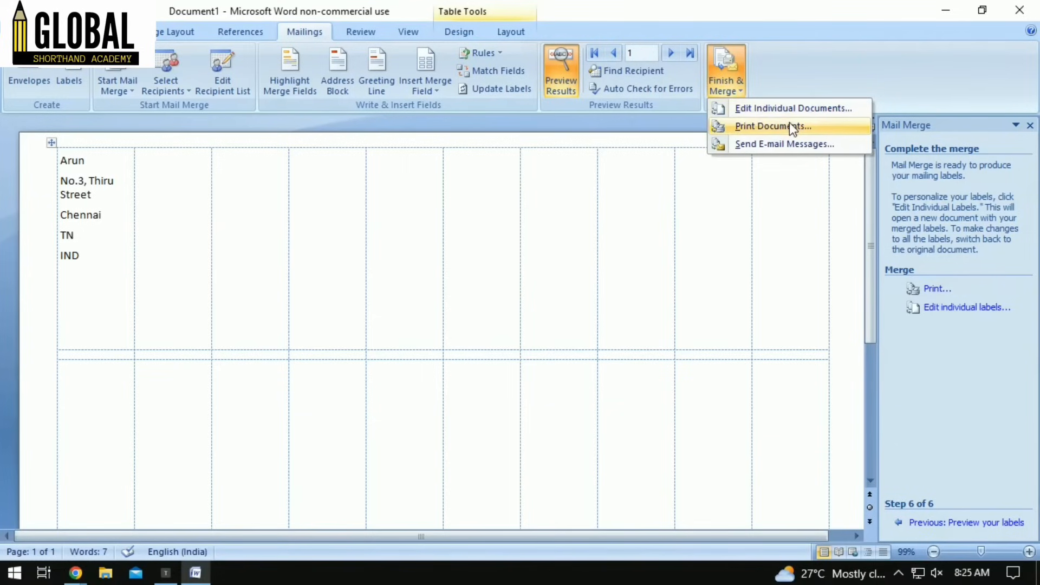
pyautogui.click(932, 289)
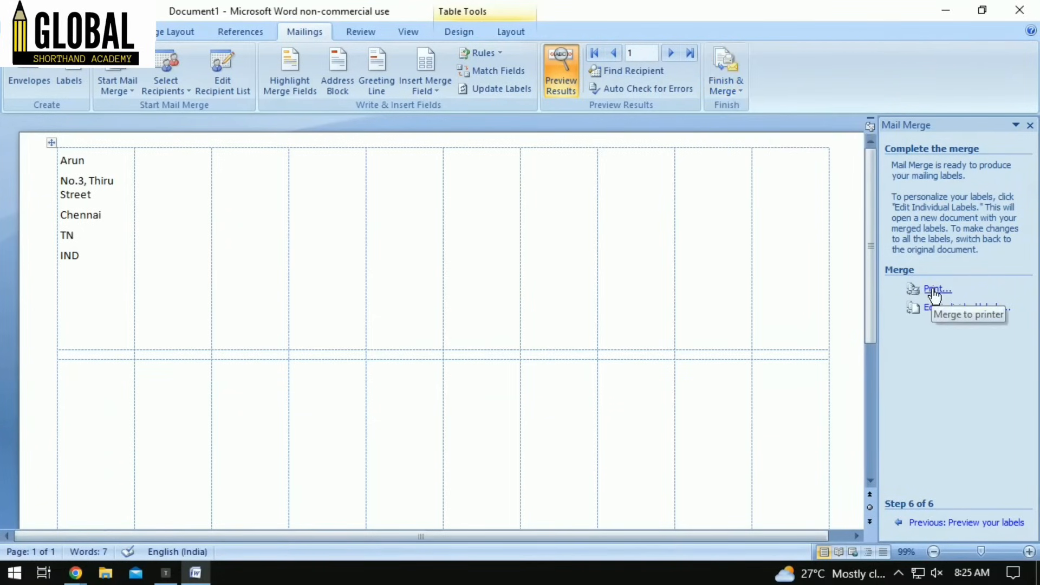
pyautogui.click(933, 290)
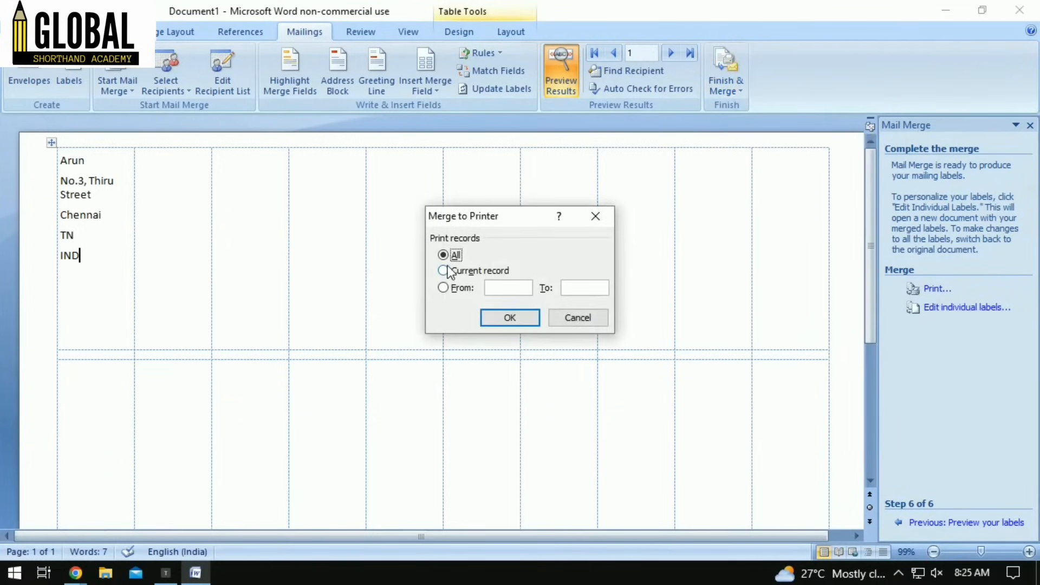
pyautogui.click(598, 218)
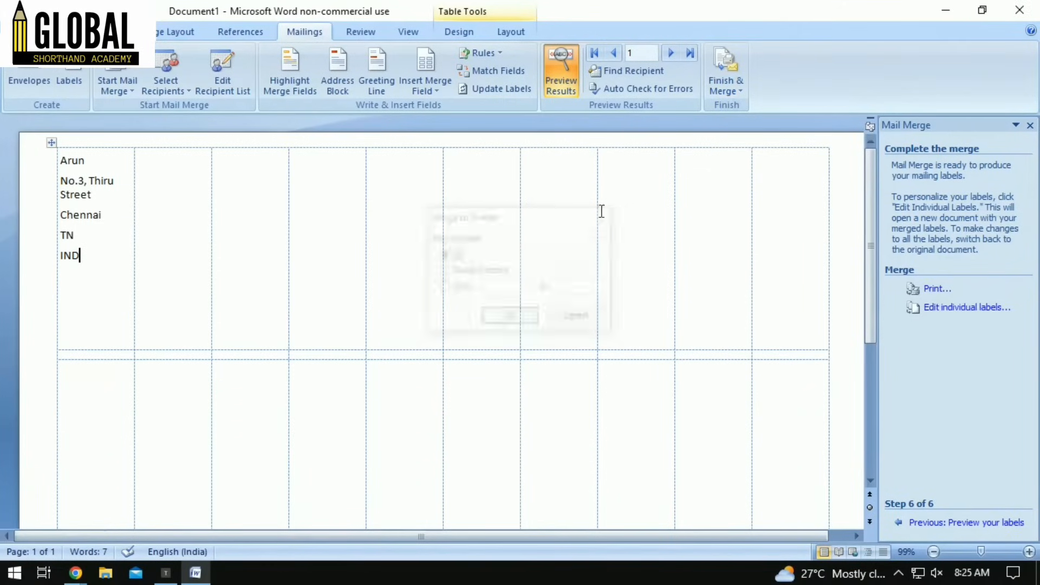
# - Update the labels to replicate the first label's layout across the whole sheet, and look over the page
pyautogui.click(519, 93)
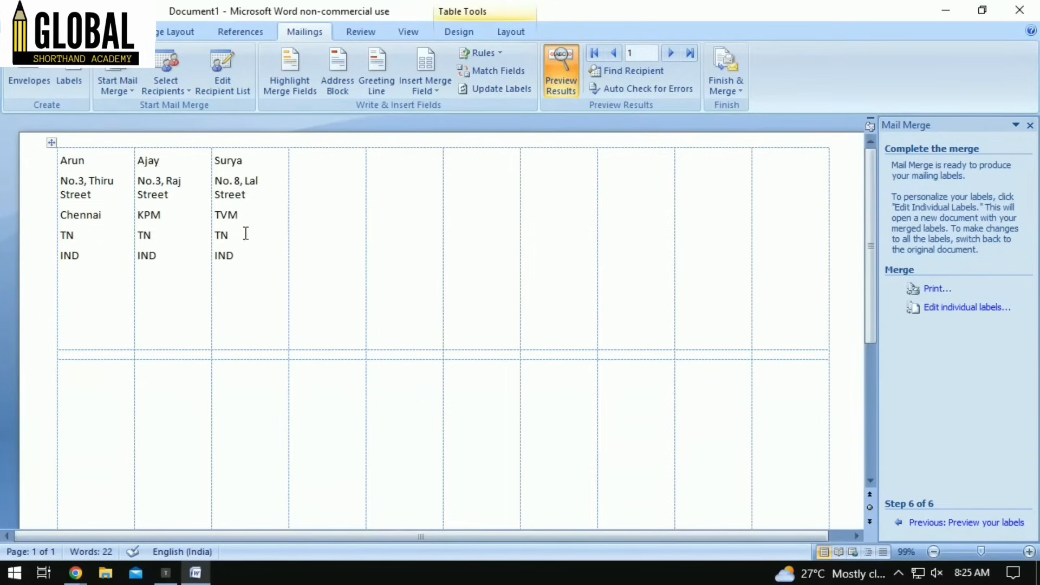
pyautogui.click(970, 549)
pyautogui.moveTo(970, 548); pyautogui.dragTo(967, 549)
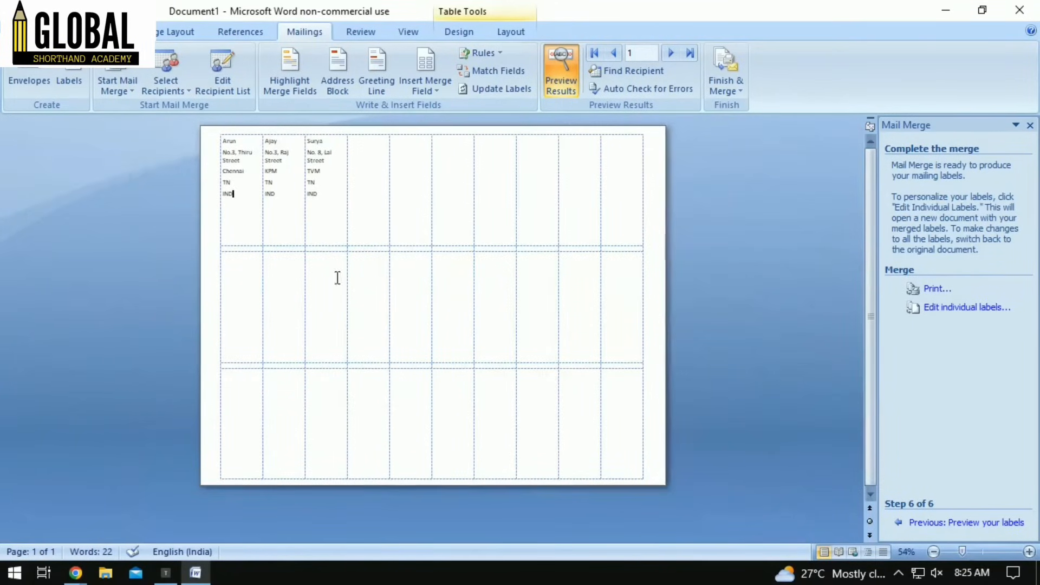
pyautogui.click(973, 554)
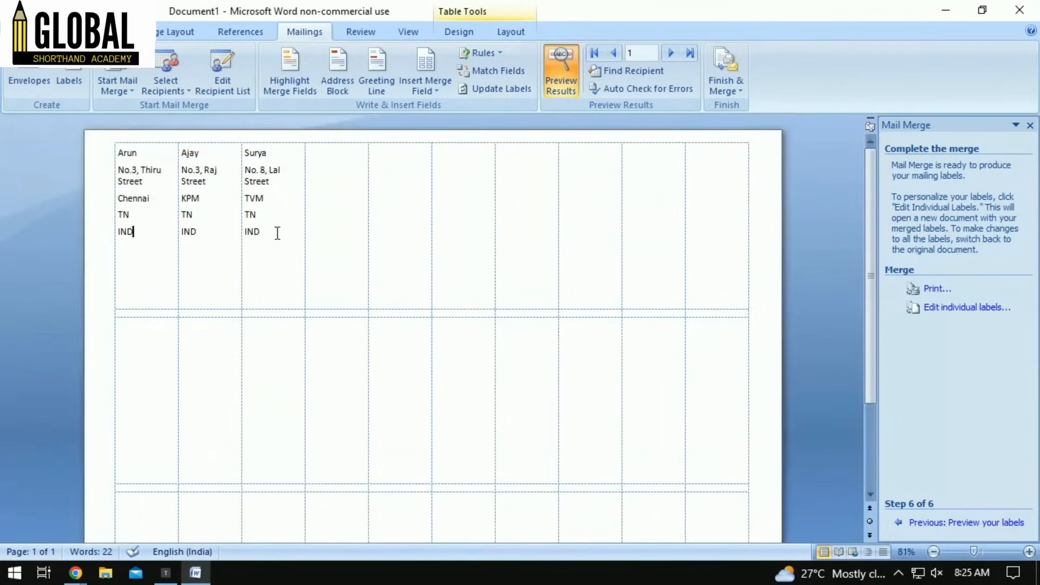
# - Complete the label merge by printing all records to the doPDF v7 printer
pyautogui.click(714, 87)
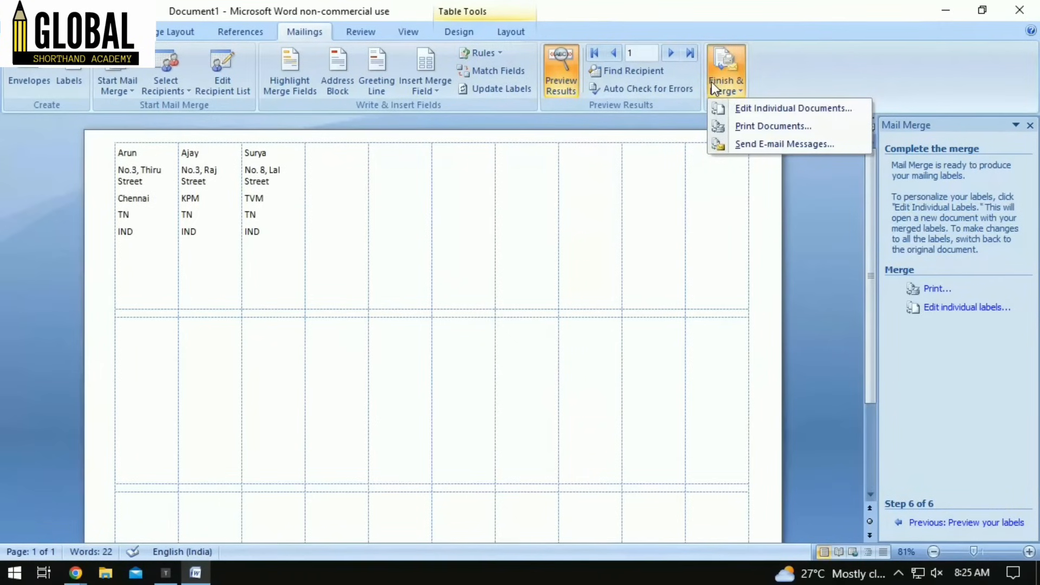
pyautogui.click(942, 294)
pyautogui.click(943, 295)
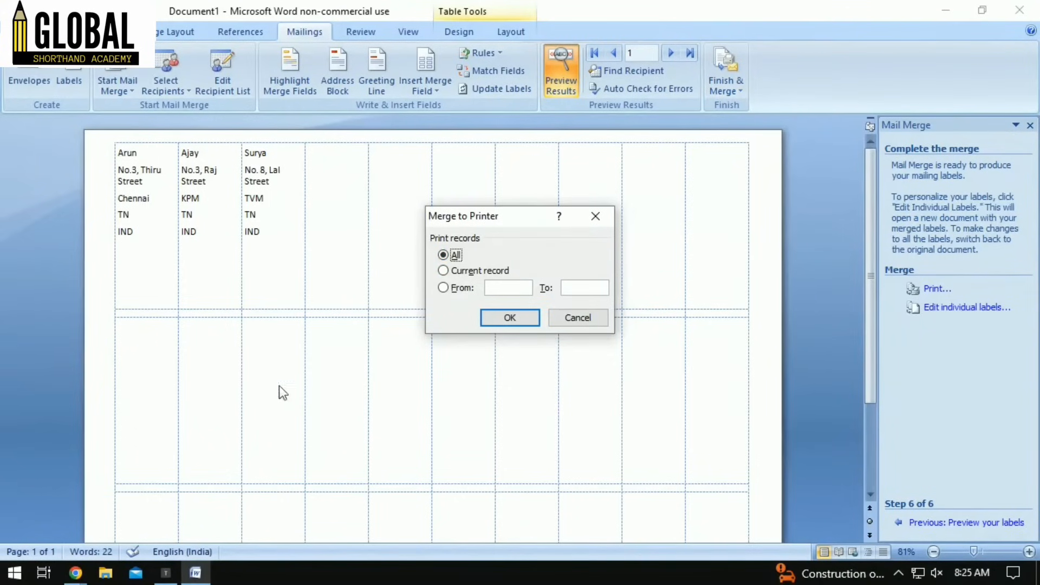
pyautogui.click(522, 317)
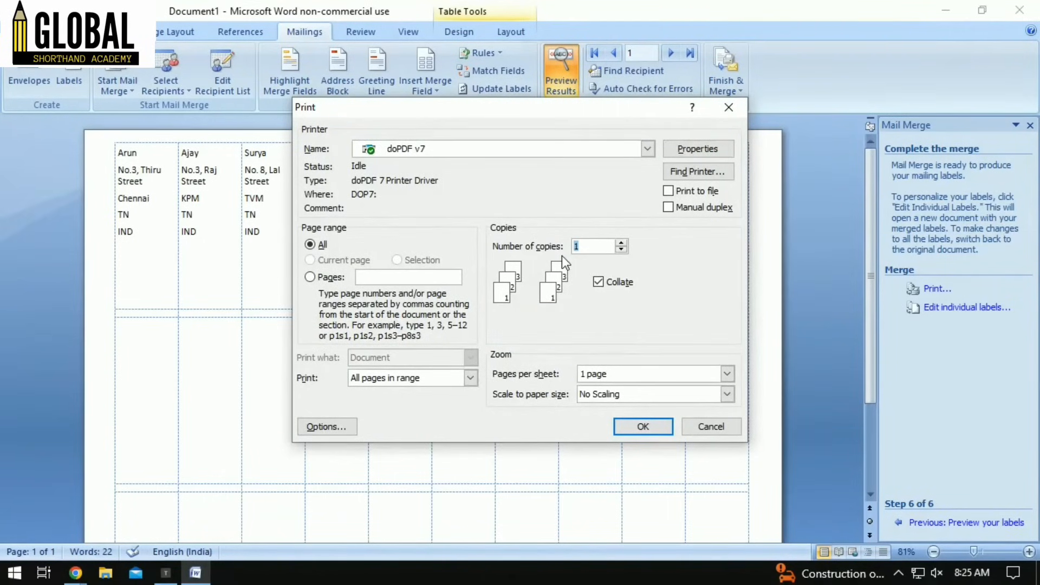
pyautogui.click(622, 248)
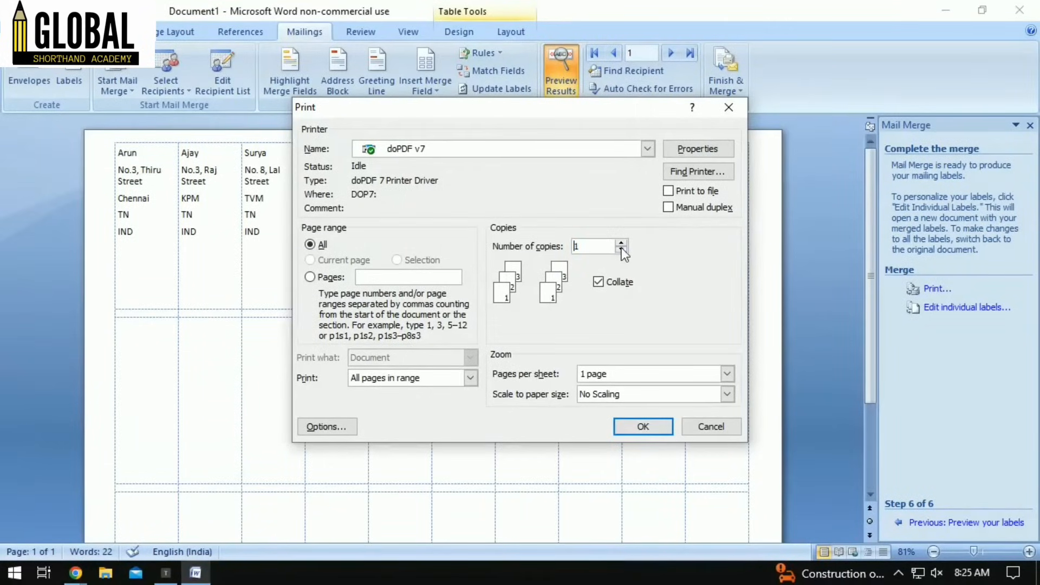
pyautogui.click(642, 426)
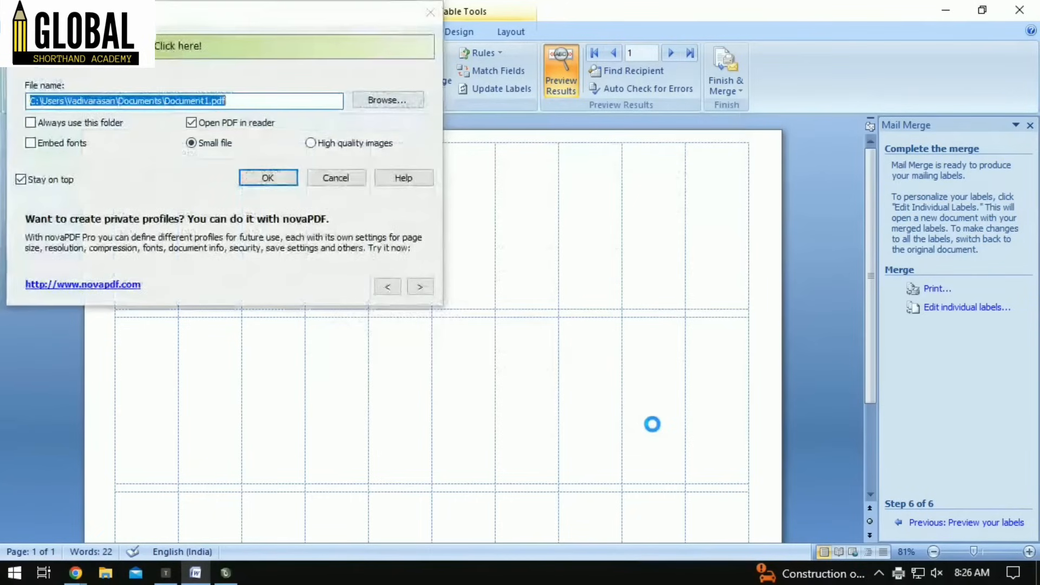
# - Save the merged labels as Document1.pdf in the Documents folder, keeping the small file option and opening in the reader enabled
pyautogui.click(273, 99)
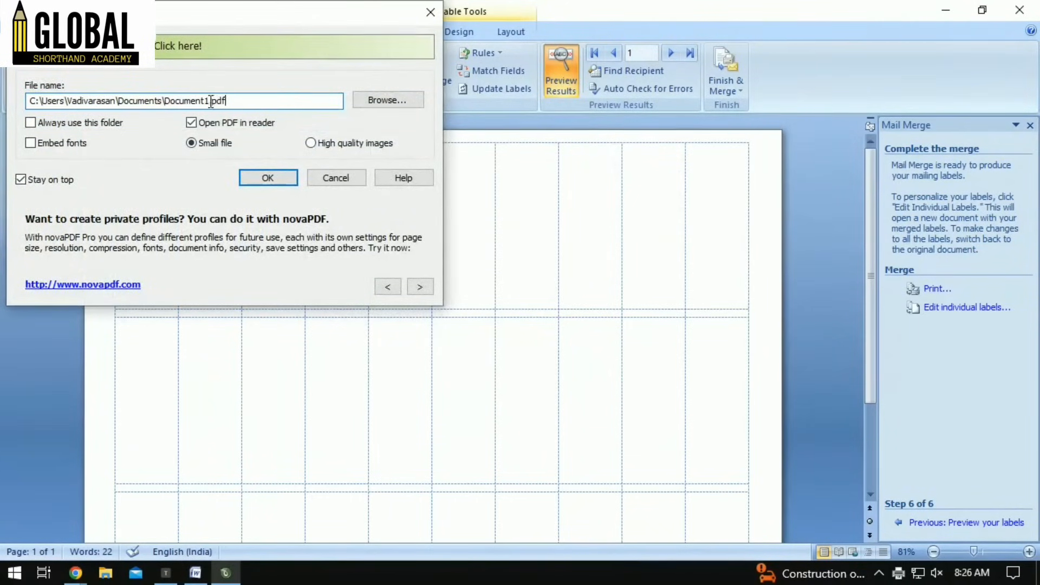
pyautogui.click(291, 179)
pyautogui.click(603, 302)
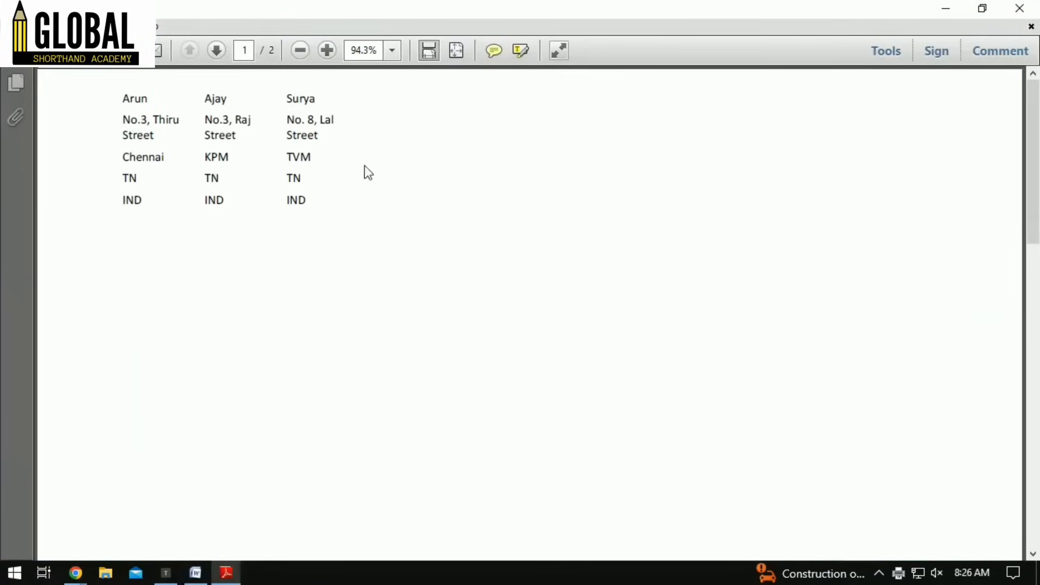
# - Examine the printed label PDF, comparing the recipients' address labels on both pages
pyautogui.click(305, 49)
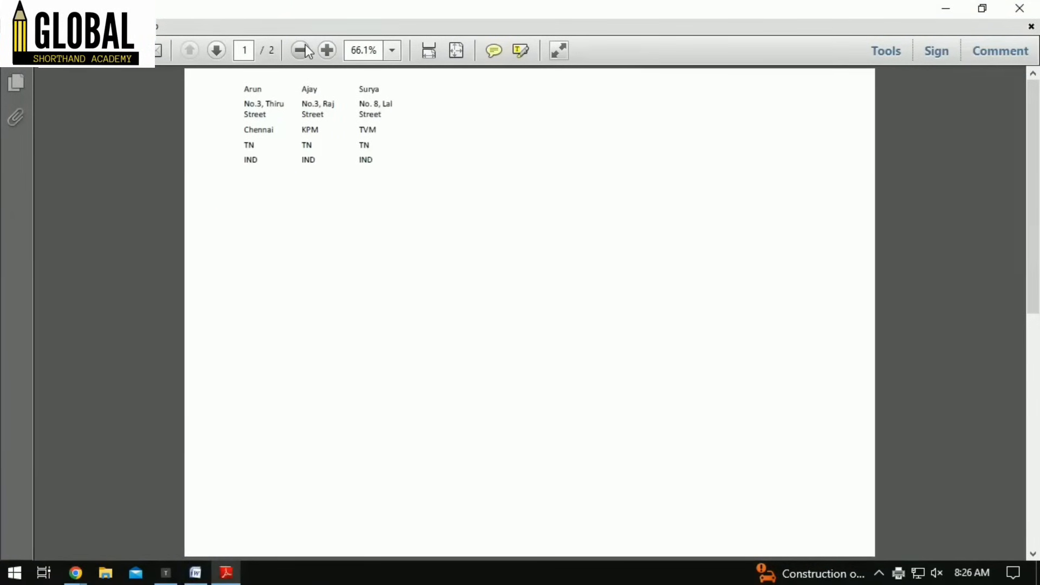
pyautogui.click(305, 49)
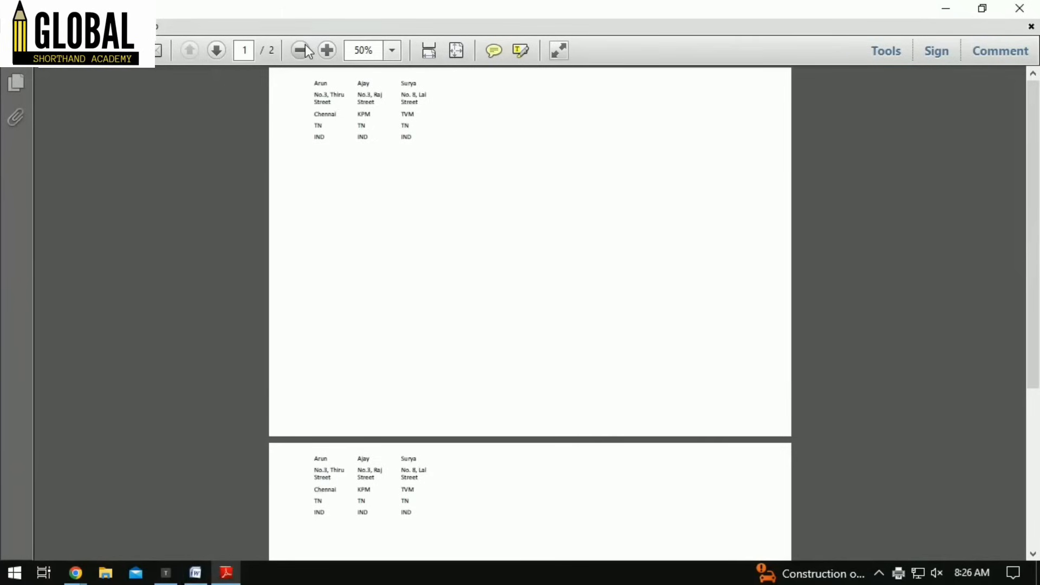
pyautogui.scroll(-5, 414, 291)
pyautogui.scroll(5, 413, 291)
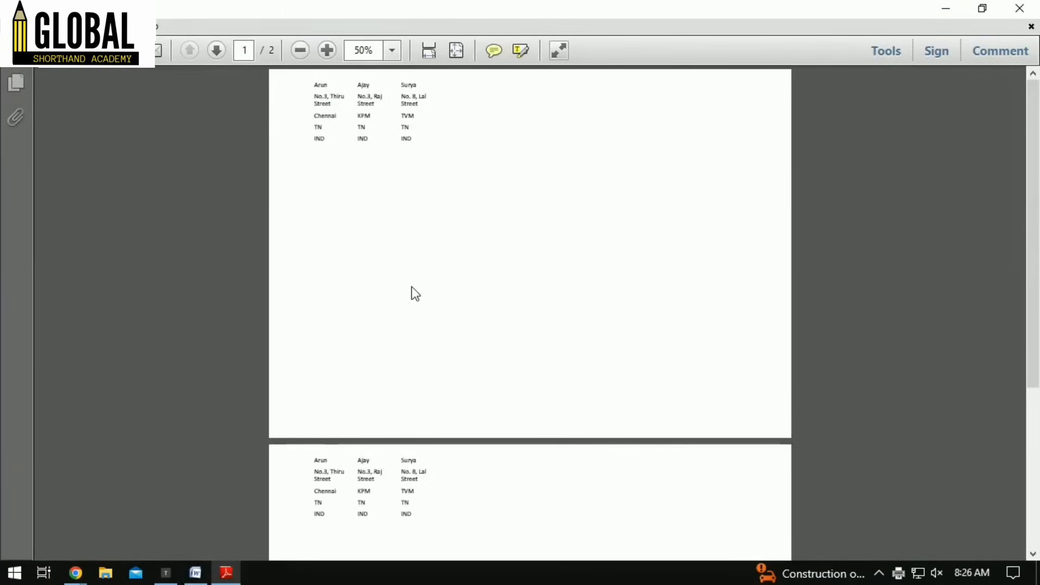
pyautogui.scroll(-5, 413, 293)
pyautogui.scroll(5, 413, 292)
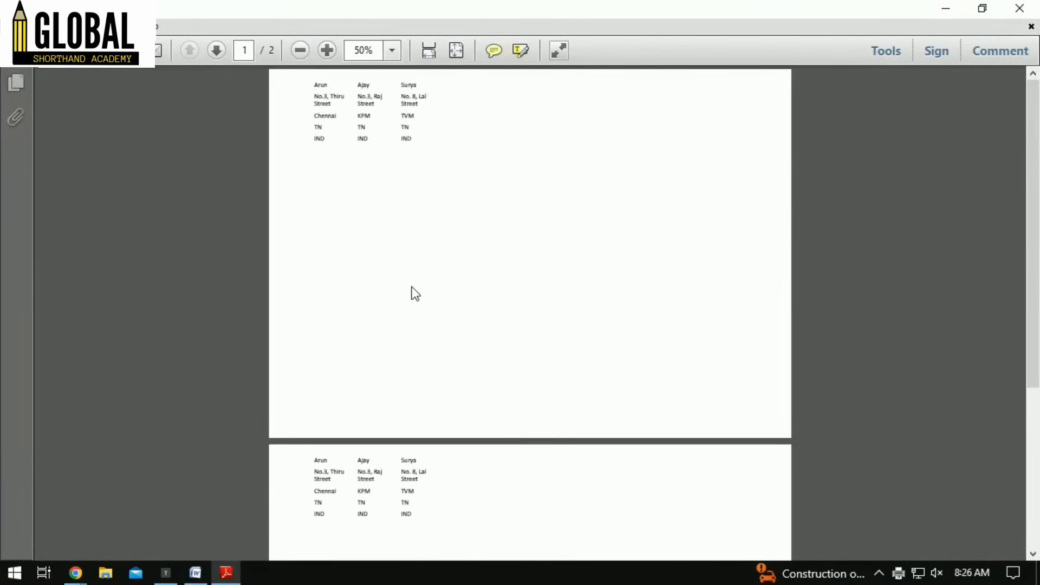
pyautogui.click(327, 50)
pyautogui.click(327, 50)
pyautogui.scroll(-10, 346, 214)
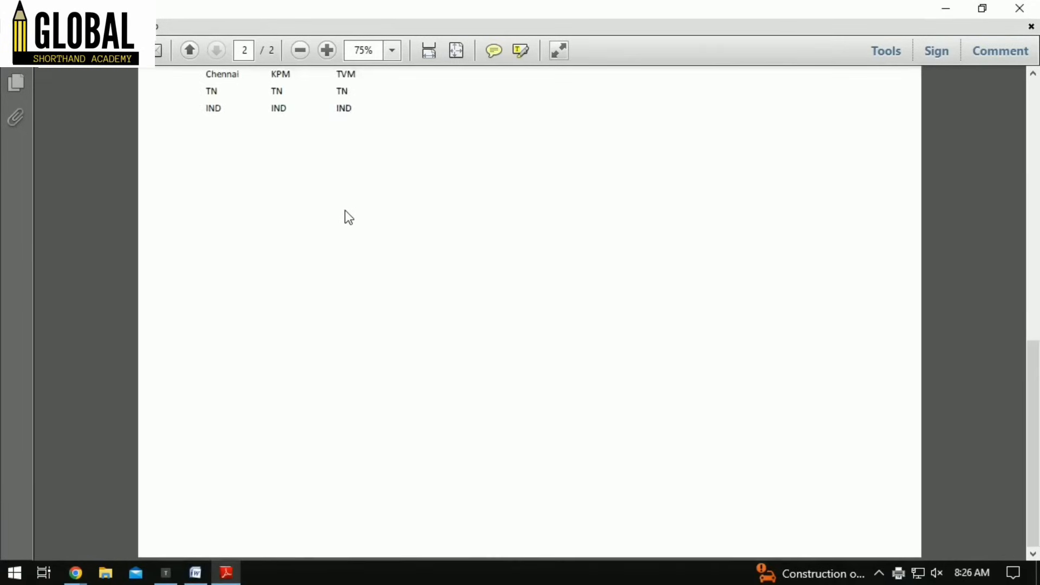
pyautogui.scroll(10, 346, 211)
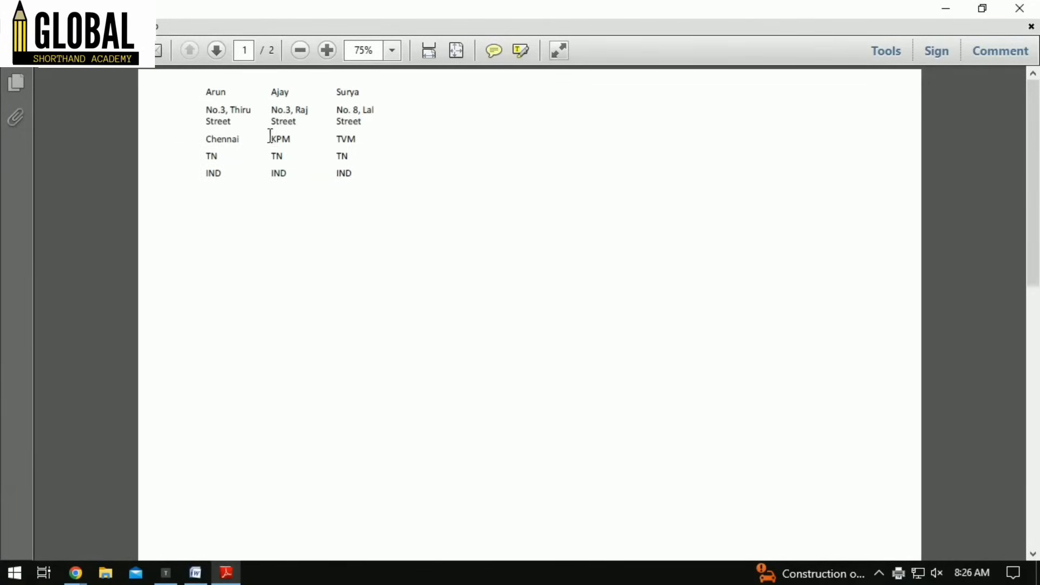
pyautogui.scroll(-10, 651, 401)
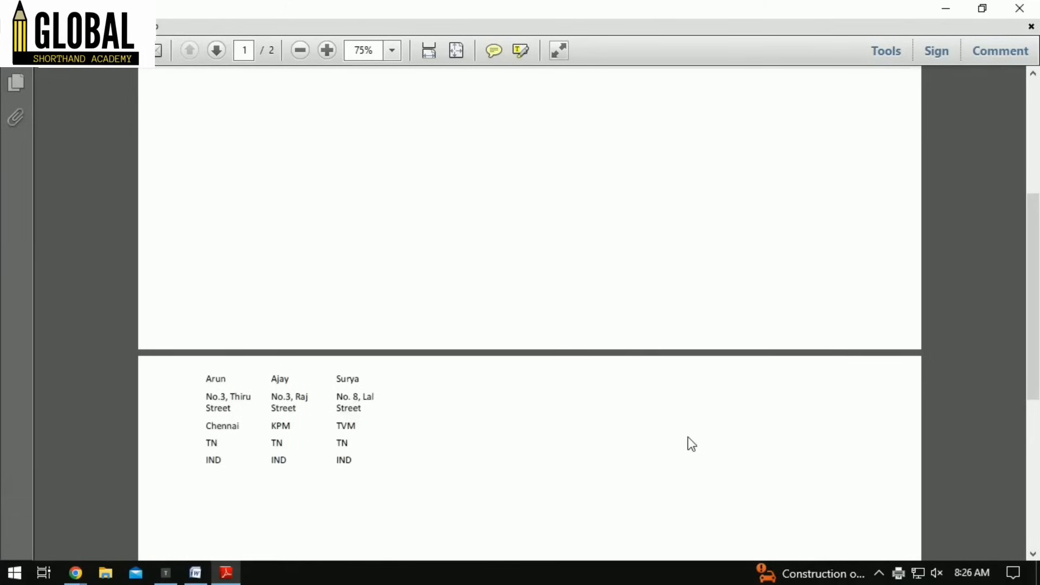
pyautogui.scroll(-5, 691, 443)
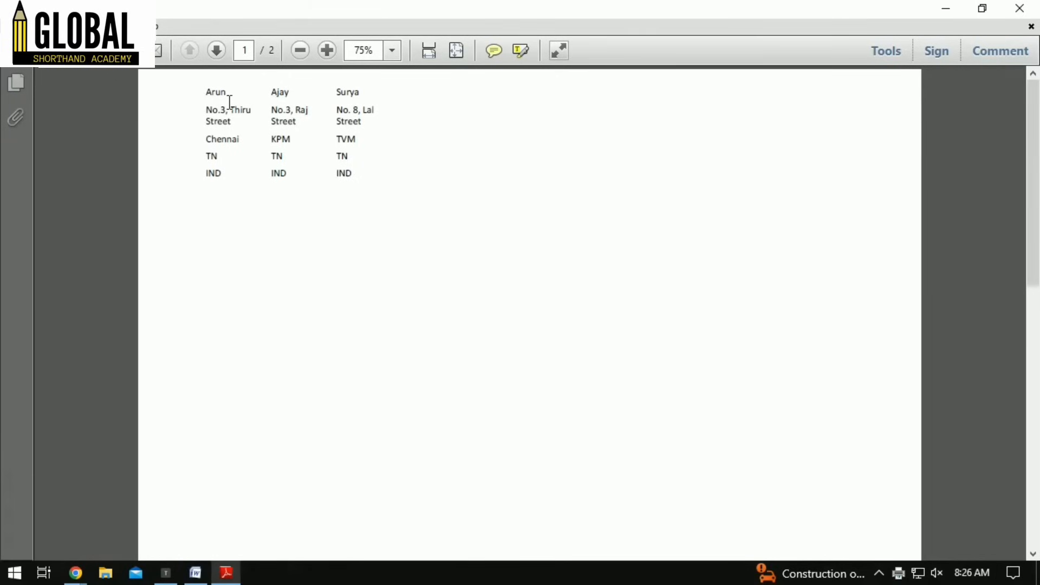
pyautogui.scroll(5, 438, 248)
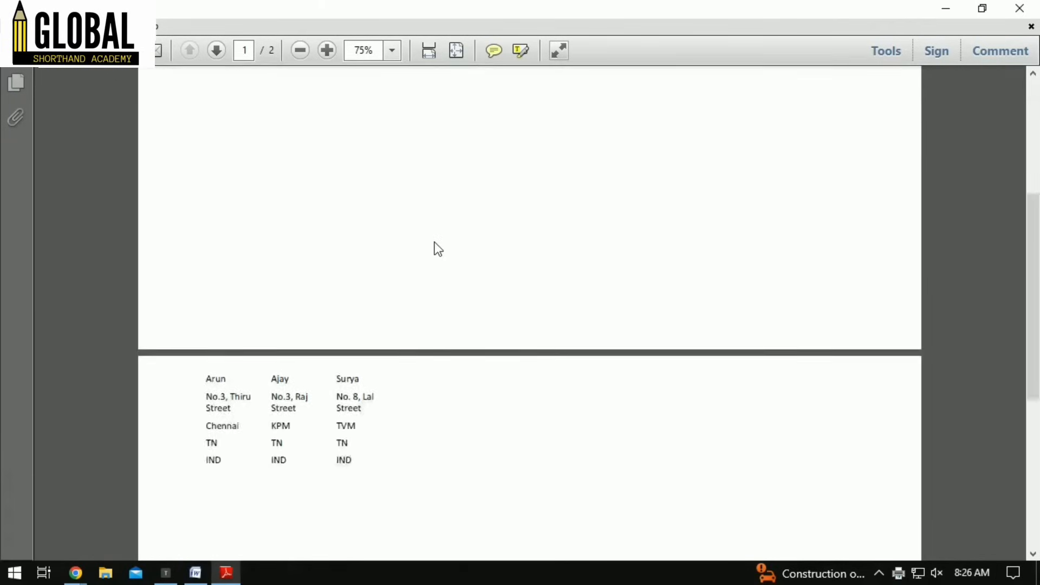
pyautogui.scroll(-2, 438, 248)
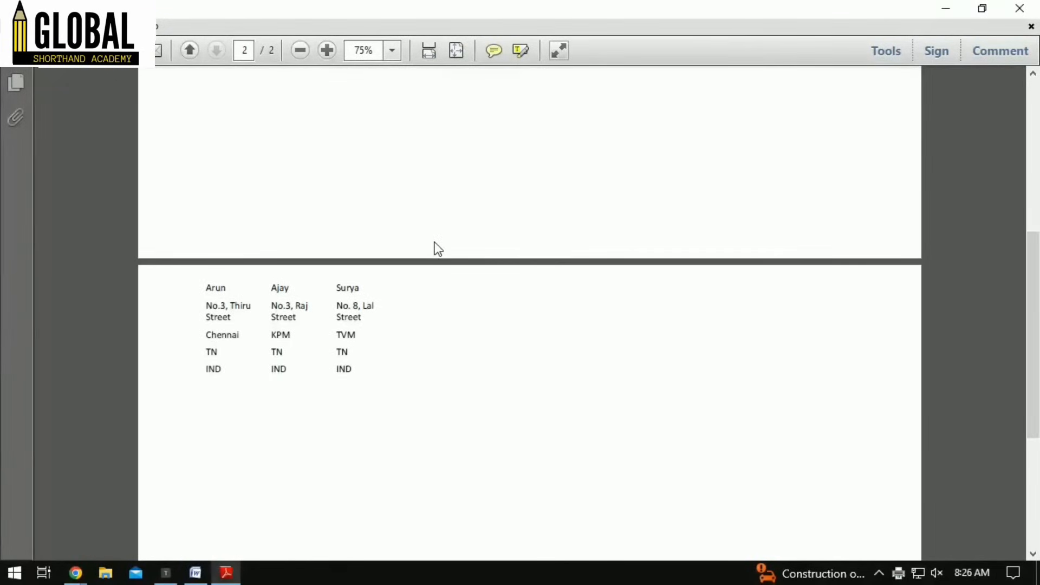